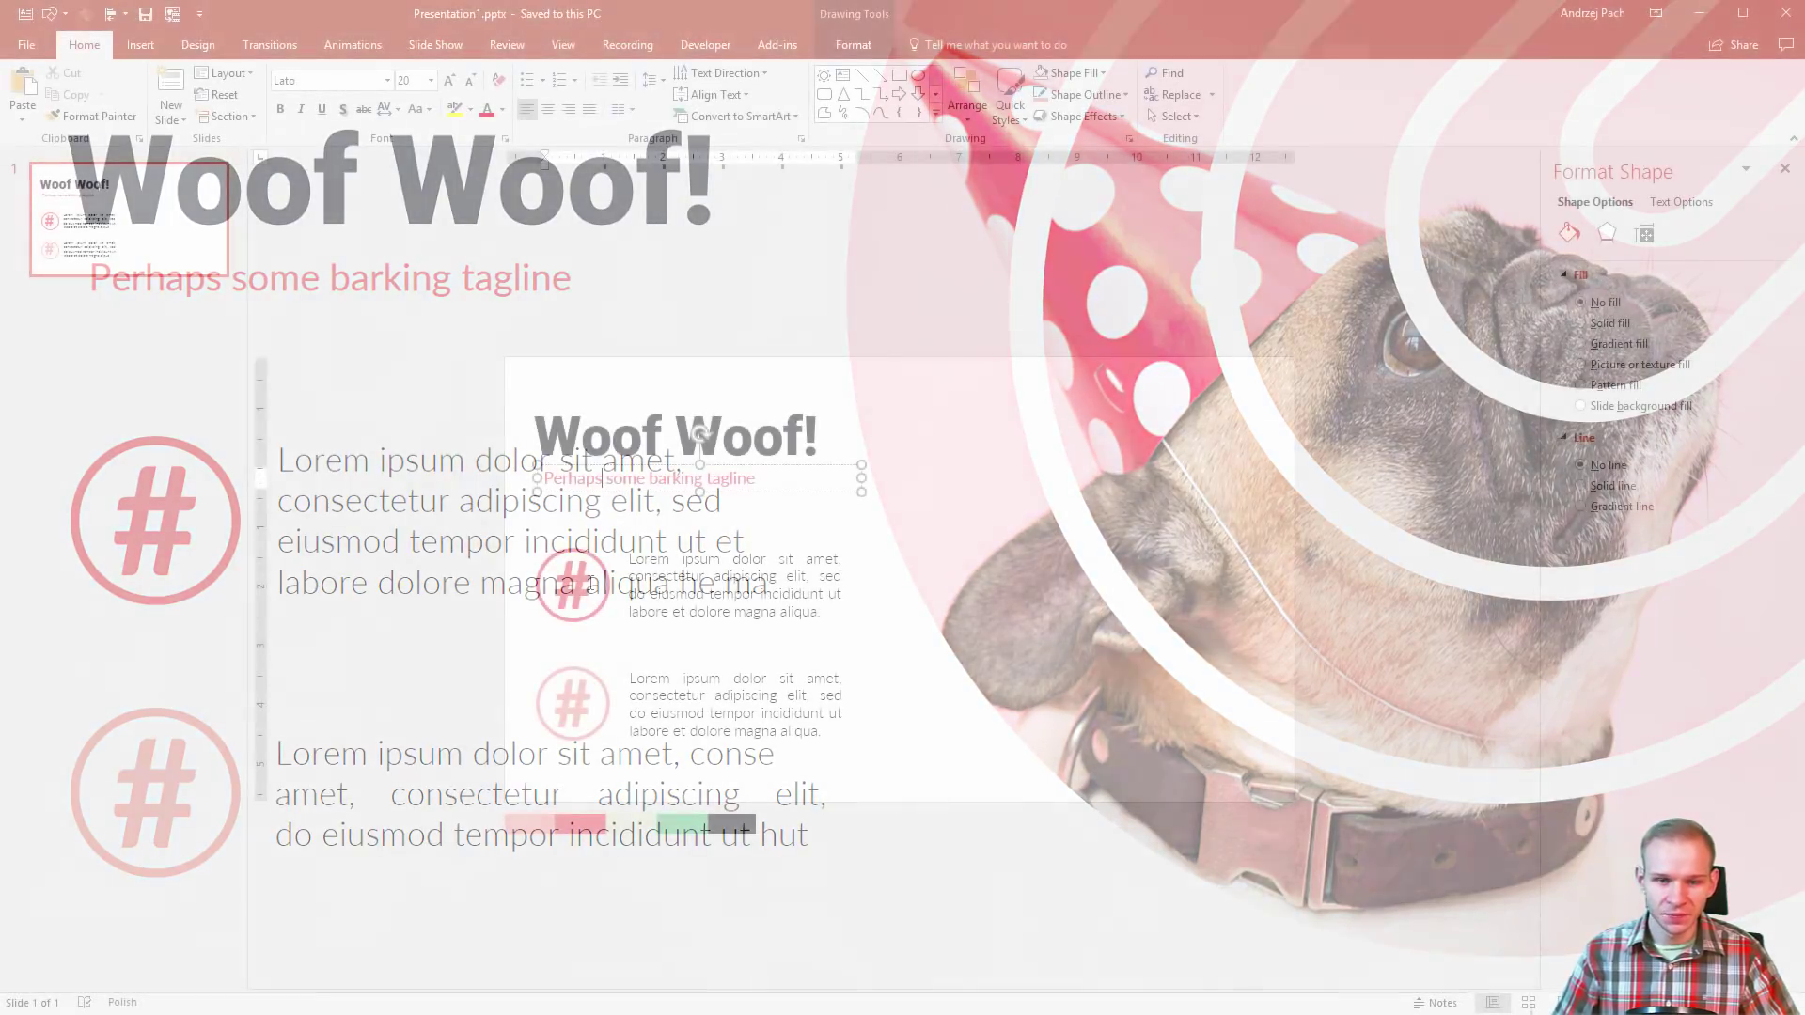
Step: Drag Doggy.jpg from File Explorer onto the Woof Woof slide and shift it right
{"action": "left_click", "coordinate": [706, 695]}
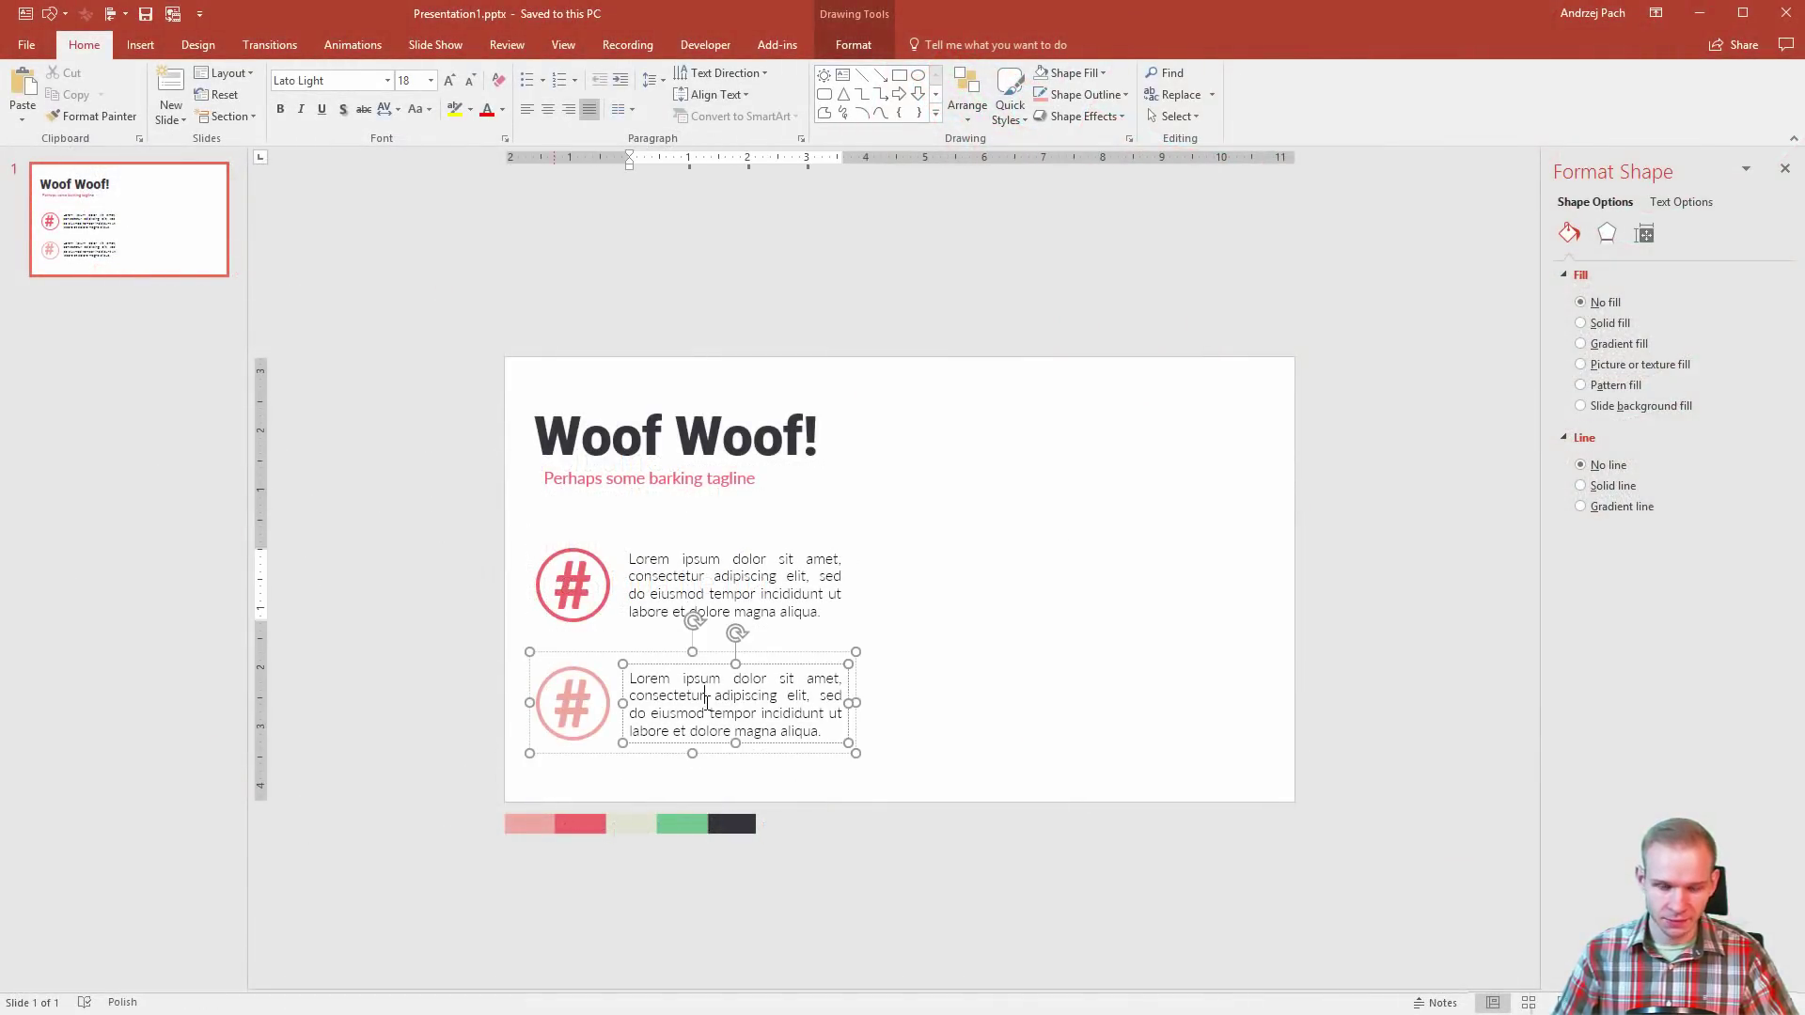
{"action": "left_click", "coordinate": [962, 686]}
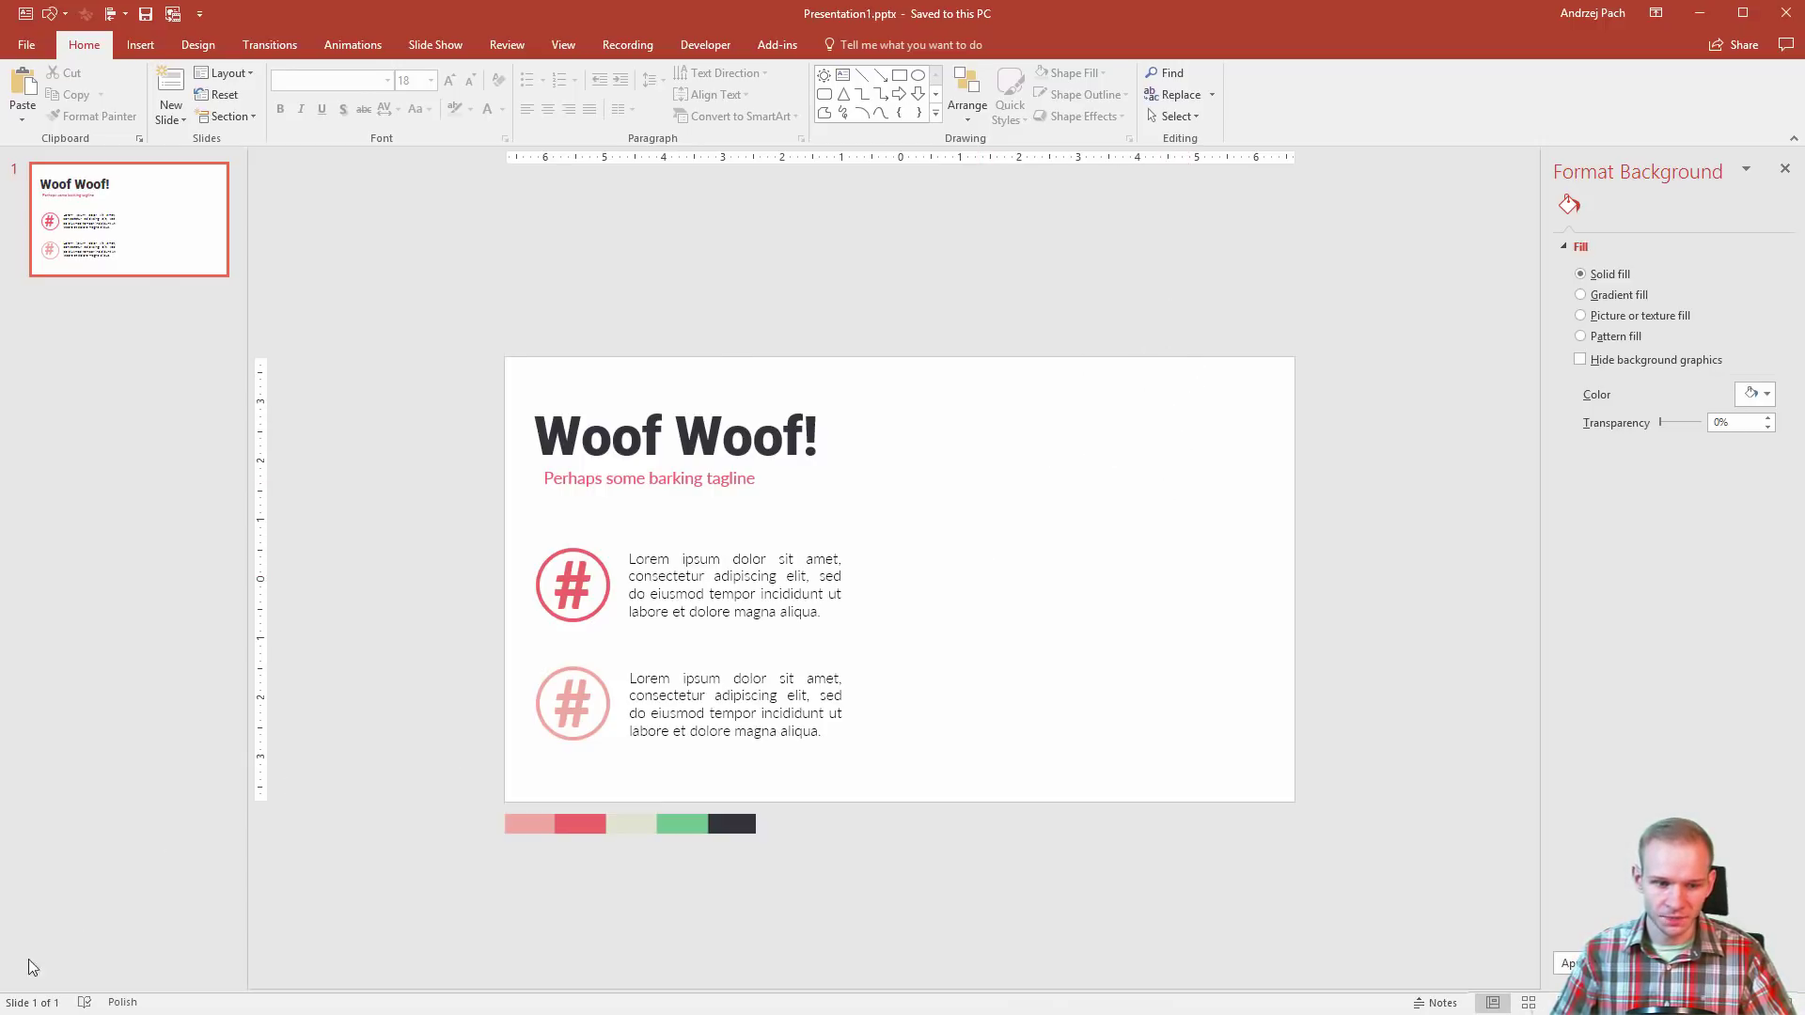
{"action": "key", "text": "alt+Tab"}
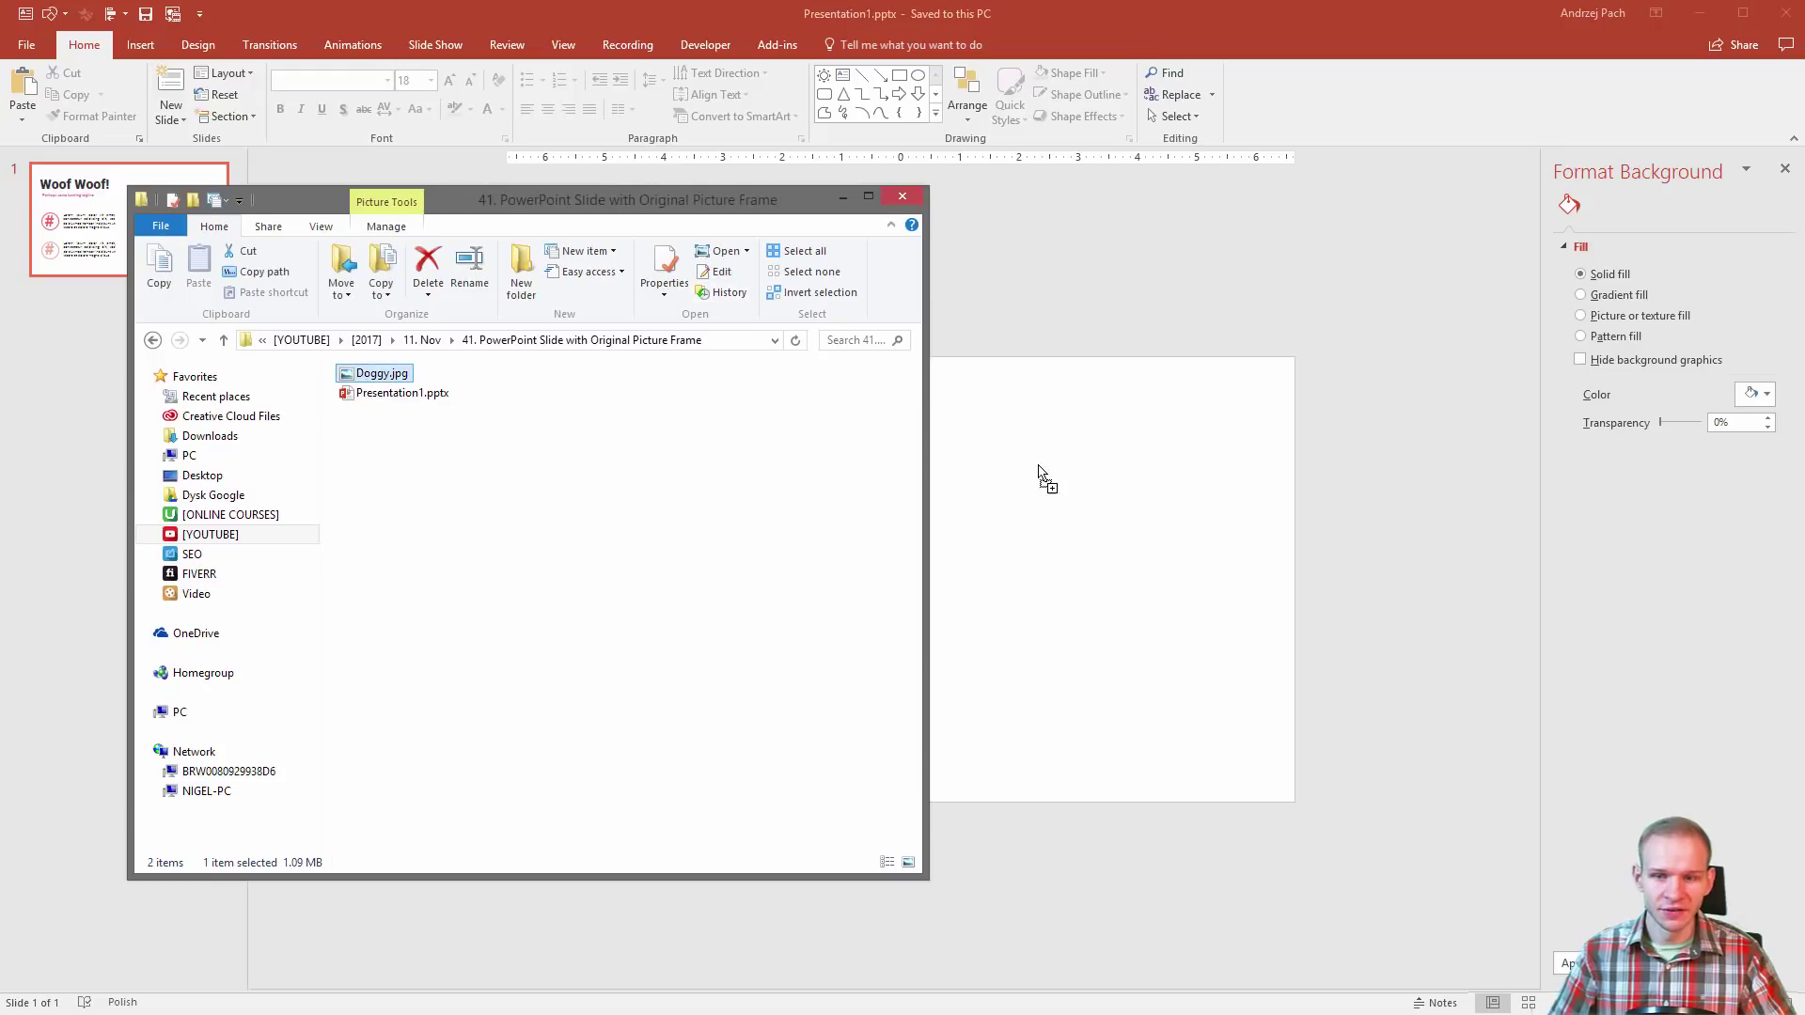
{"action": "left_click_drag", "start_coordinate": [379, 374], "coordinate": [1331, 651]}
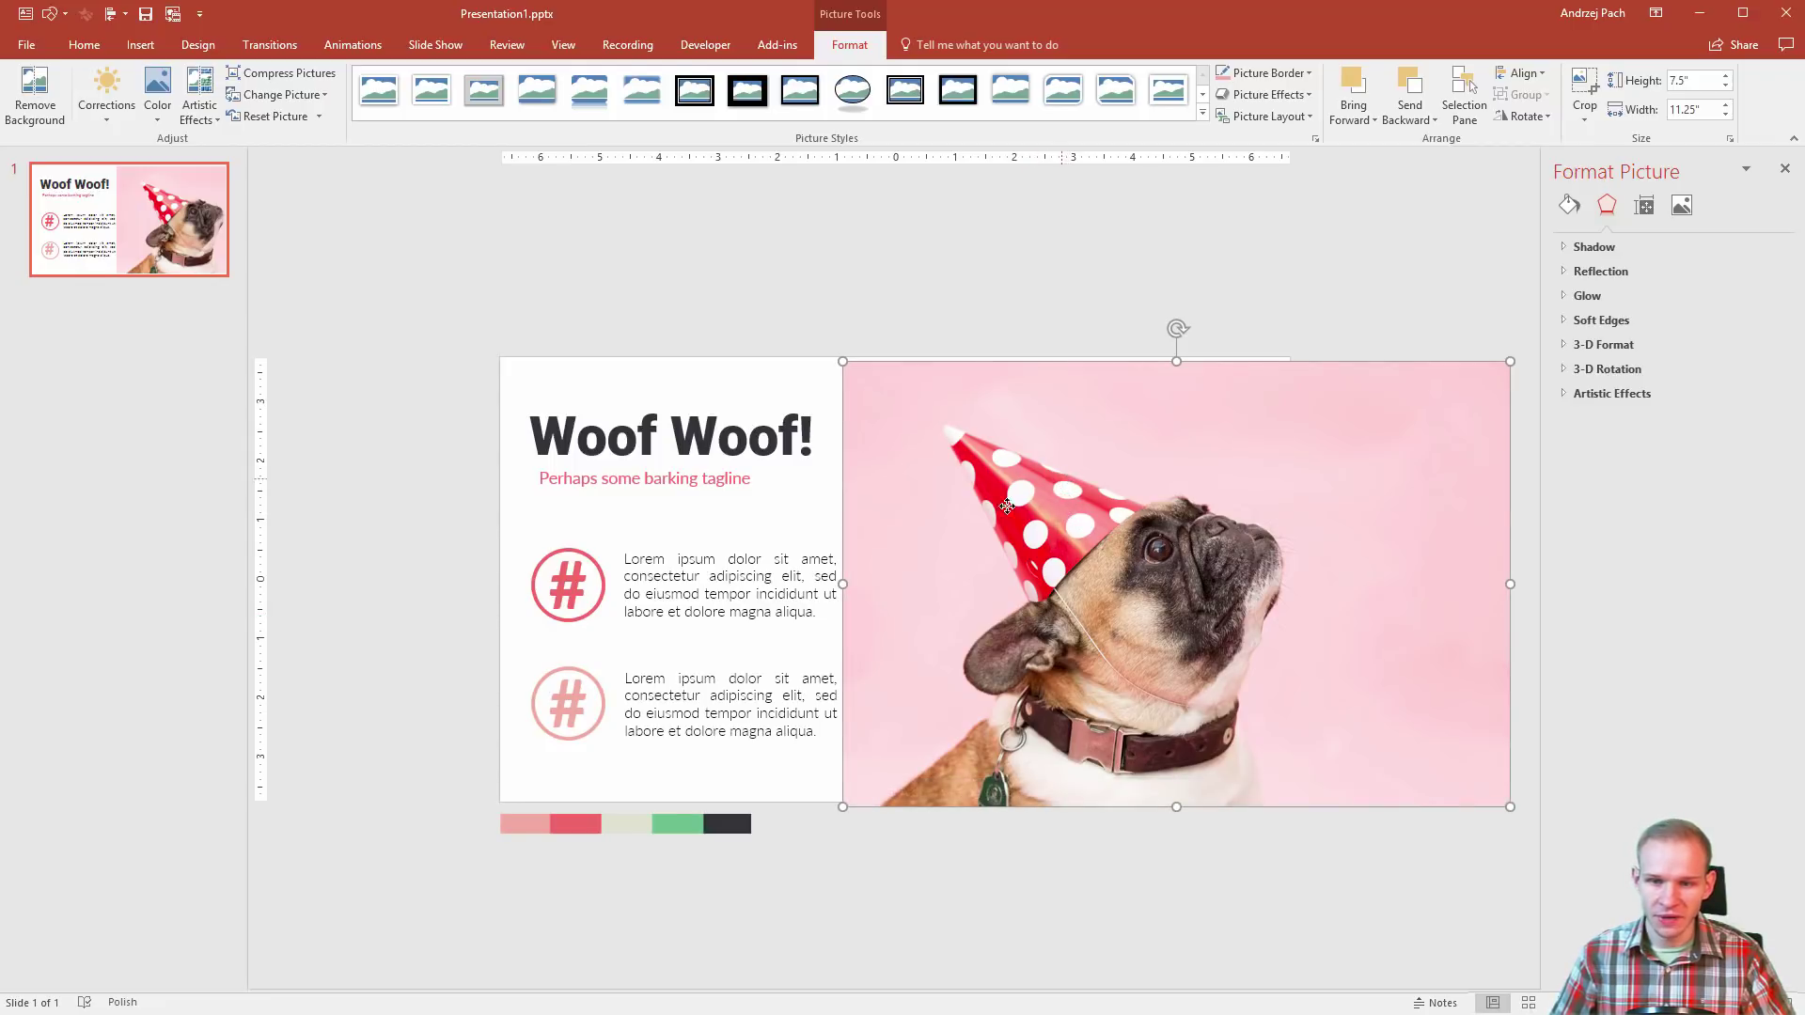
{"action": "left_click_drag", "start_coordinate": [1098, 500], "coordinate": [1193, 501]}
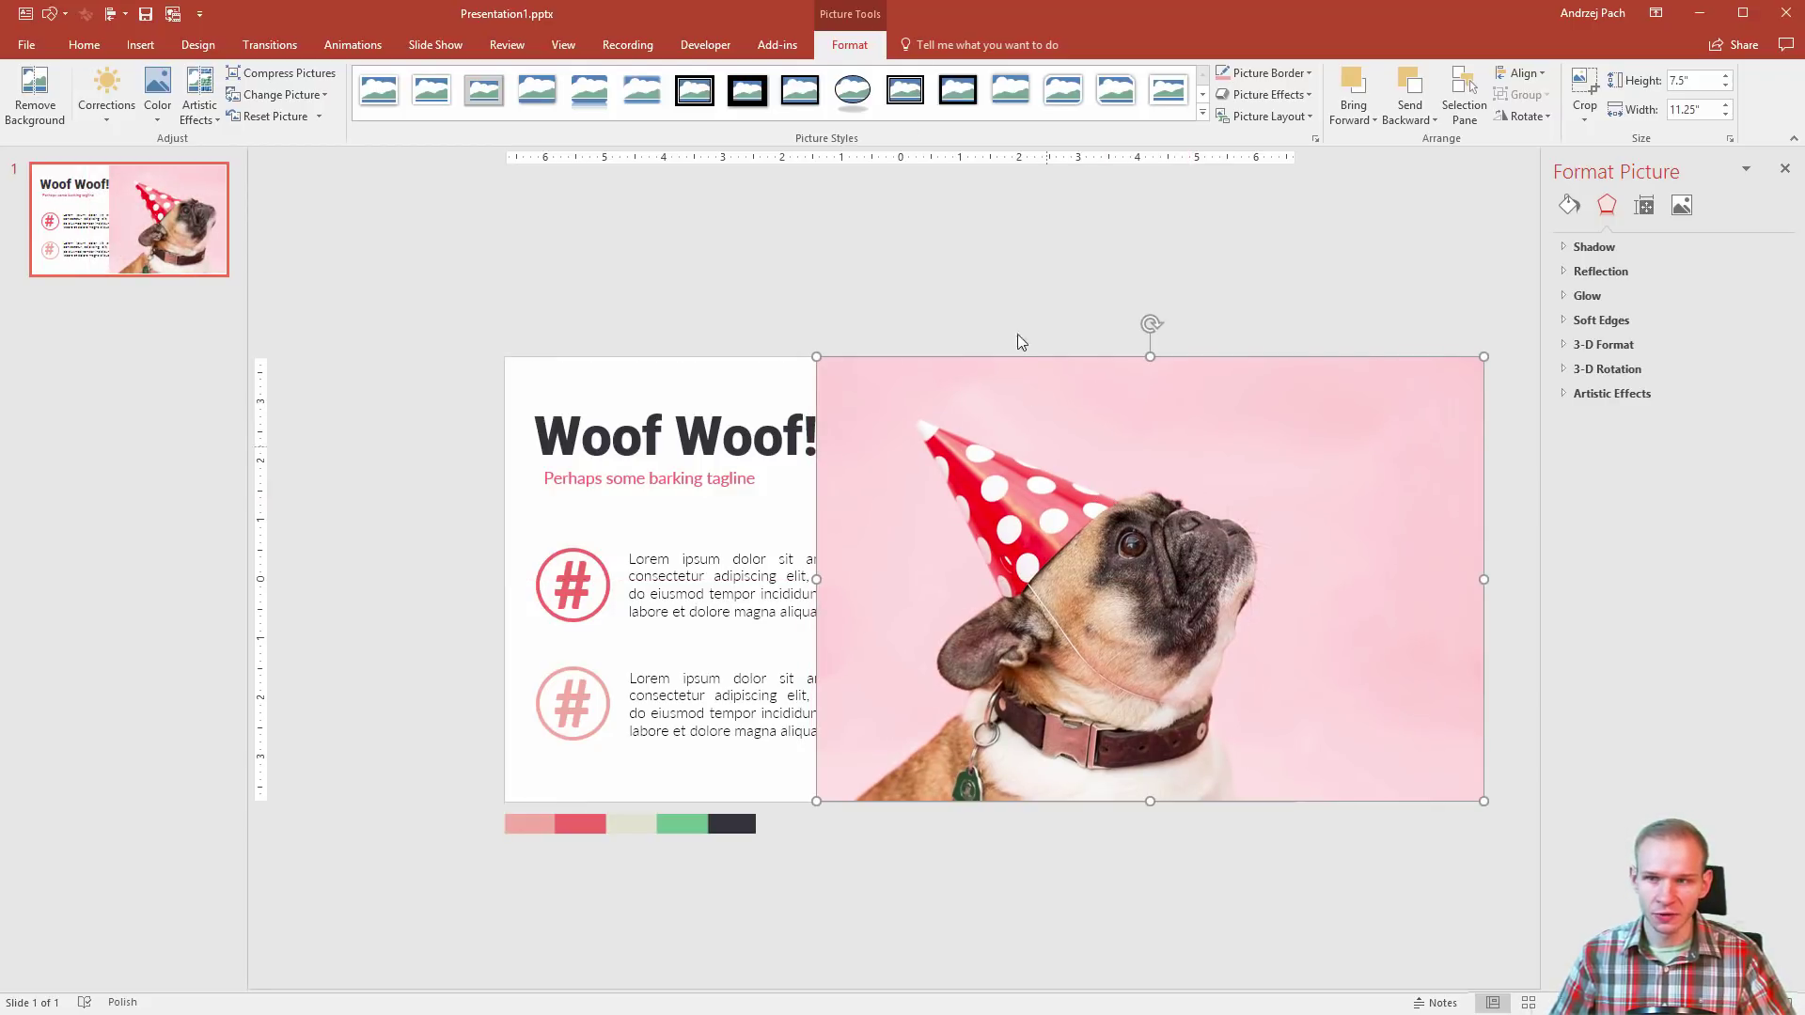
Step: Crop the dog photo's left and right sides and align its bottom with the slide edge
{"action": "left_click", "coordinate": [1580, 107]}
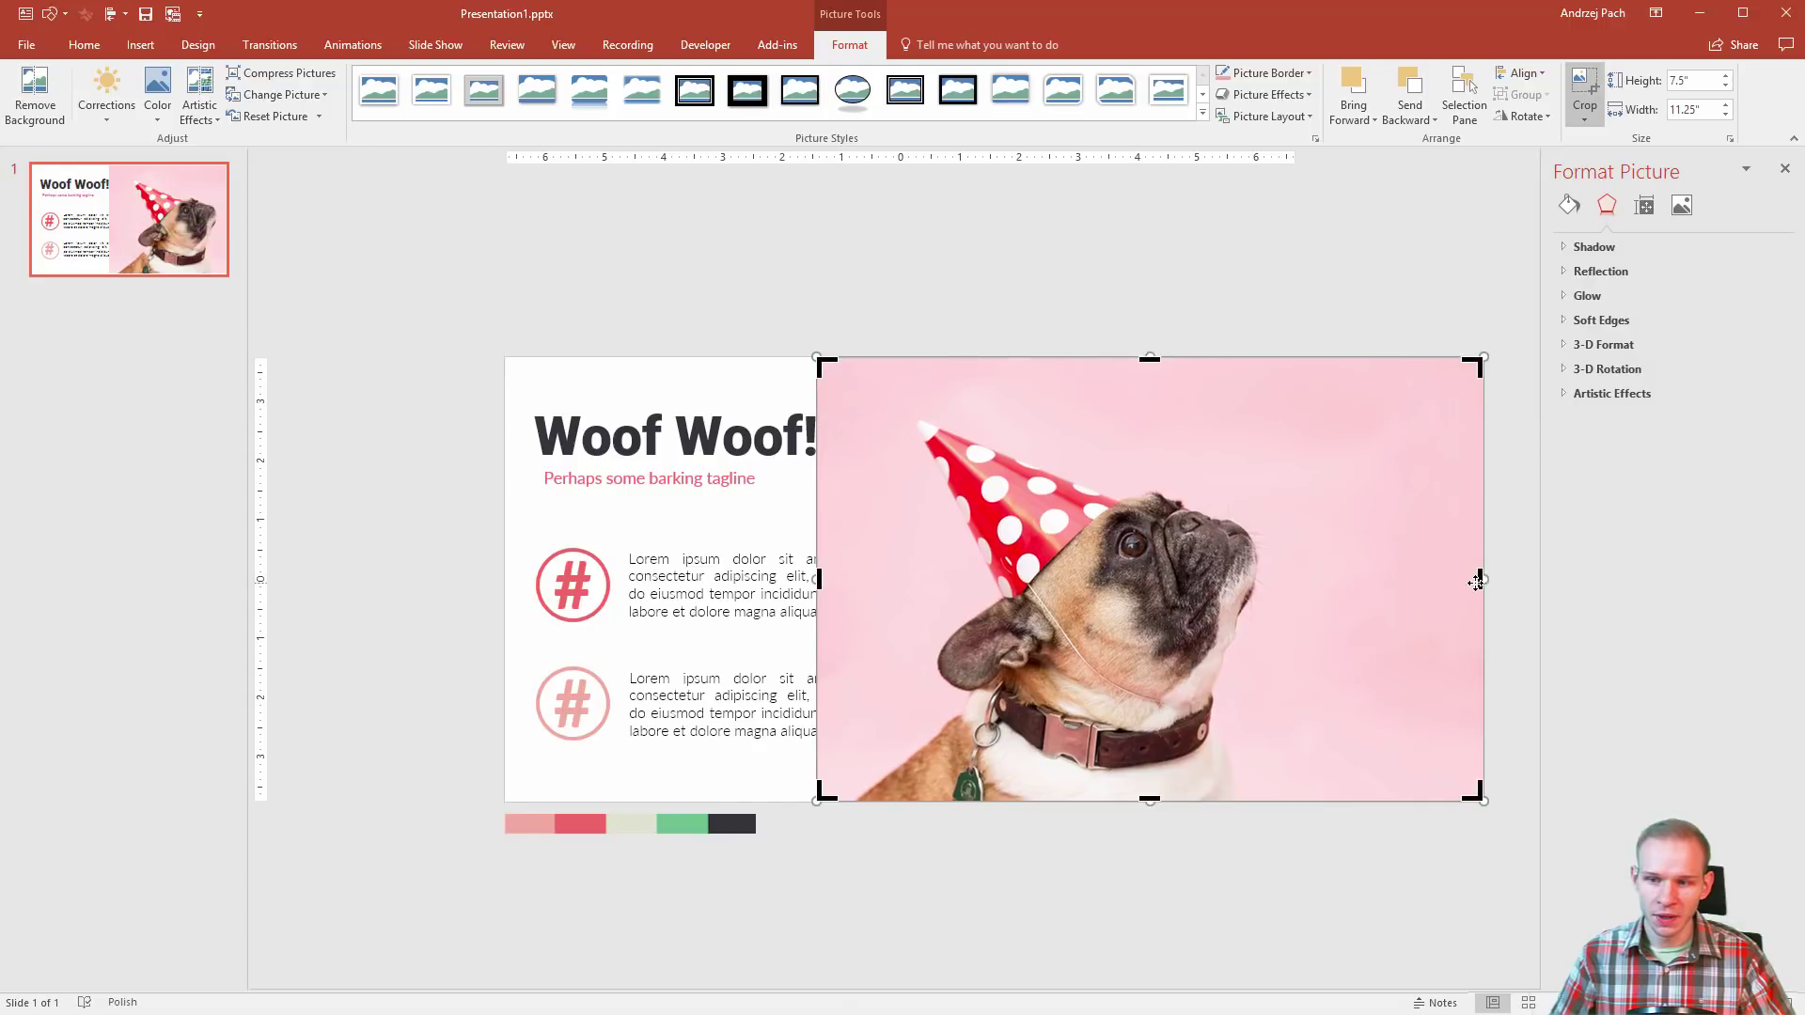
{"action": "left_click_drag", "start_coordinate": [1475, 578], "coordinate": [1292, 551]}
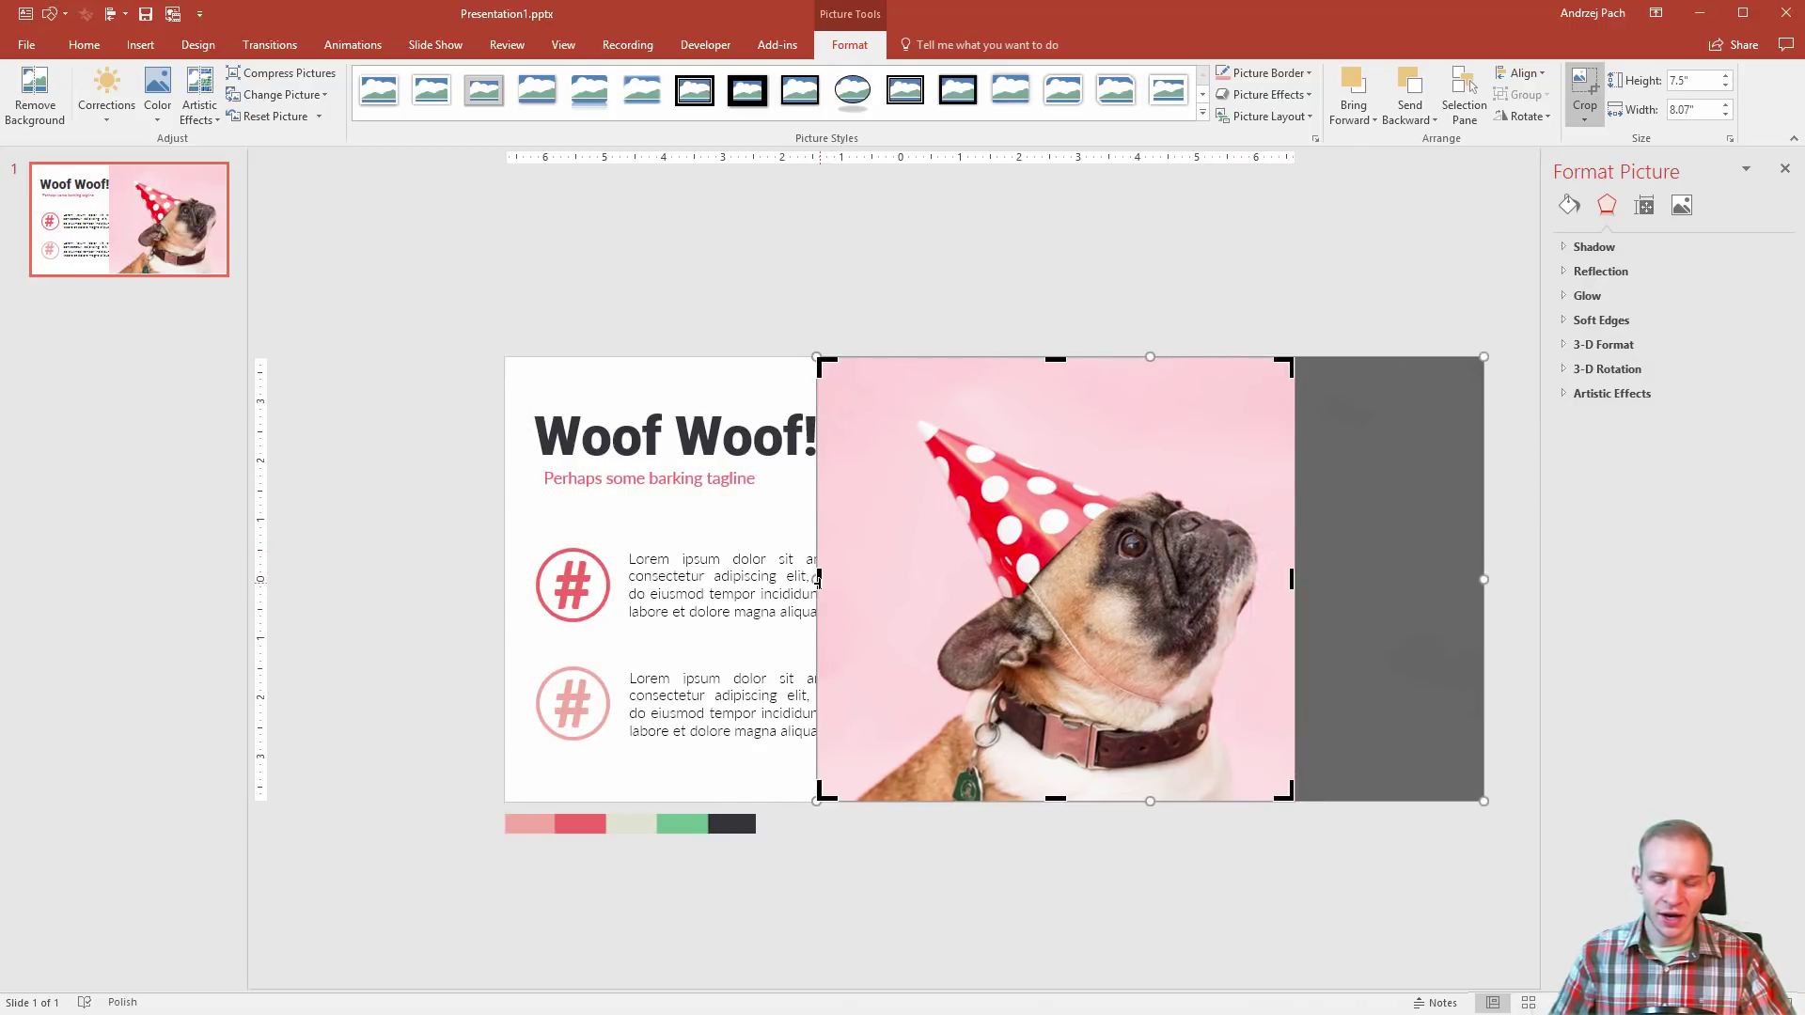
{"action": "left_click_drag", "start_coordinate": [819, 579], "coordinate": [885, 564]}
{"action": "mouse_move", "coordinate": [1026, 567]}
{"action": "left_mouse_down"}
{"action": "mouse_move", "coordinate": [841, 739]}
{"action": "mouse_move", "coordinate": [813, 803]}
{"action": "left_mouse_up"}
{"action": "left_click_drag", "start_coordinate": [1074, 621], "coordinate": [1069, 617]}
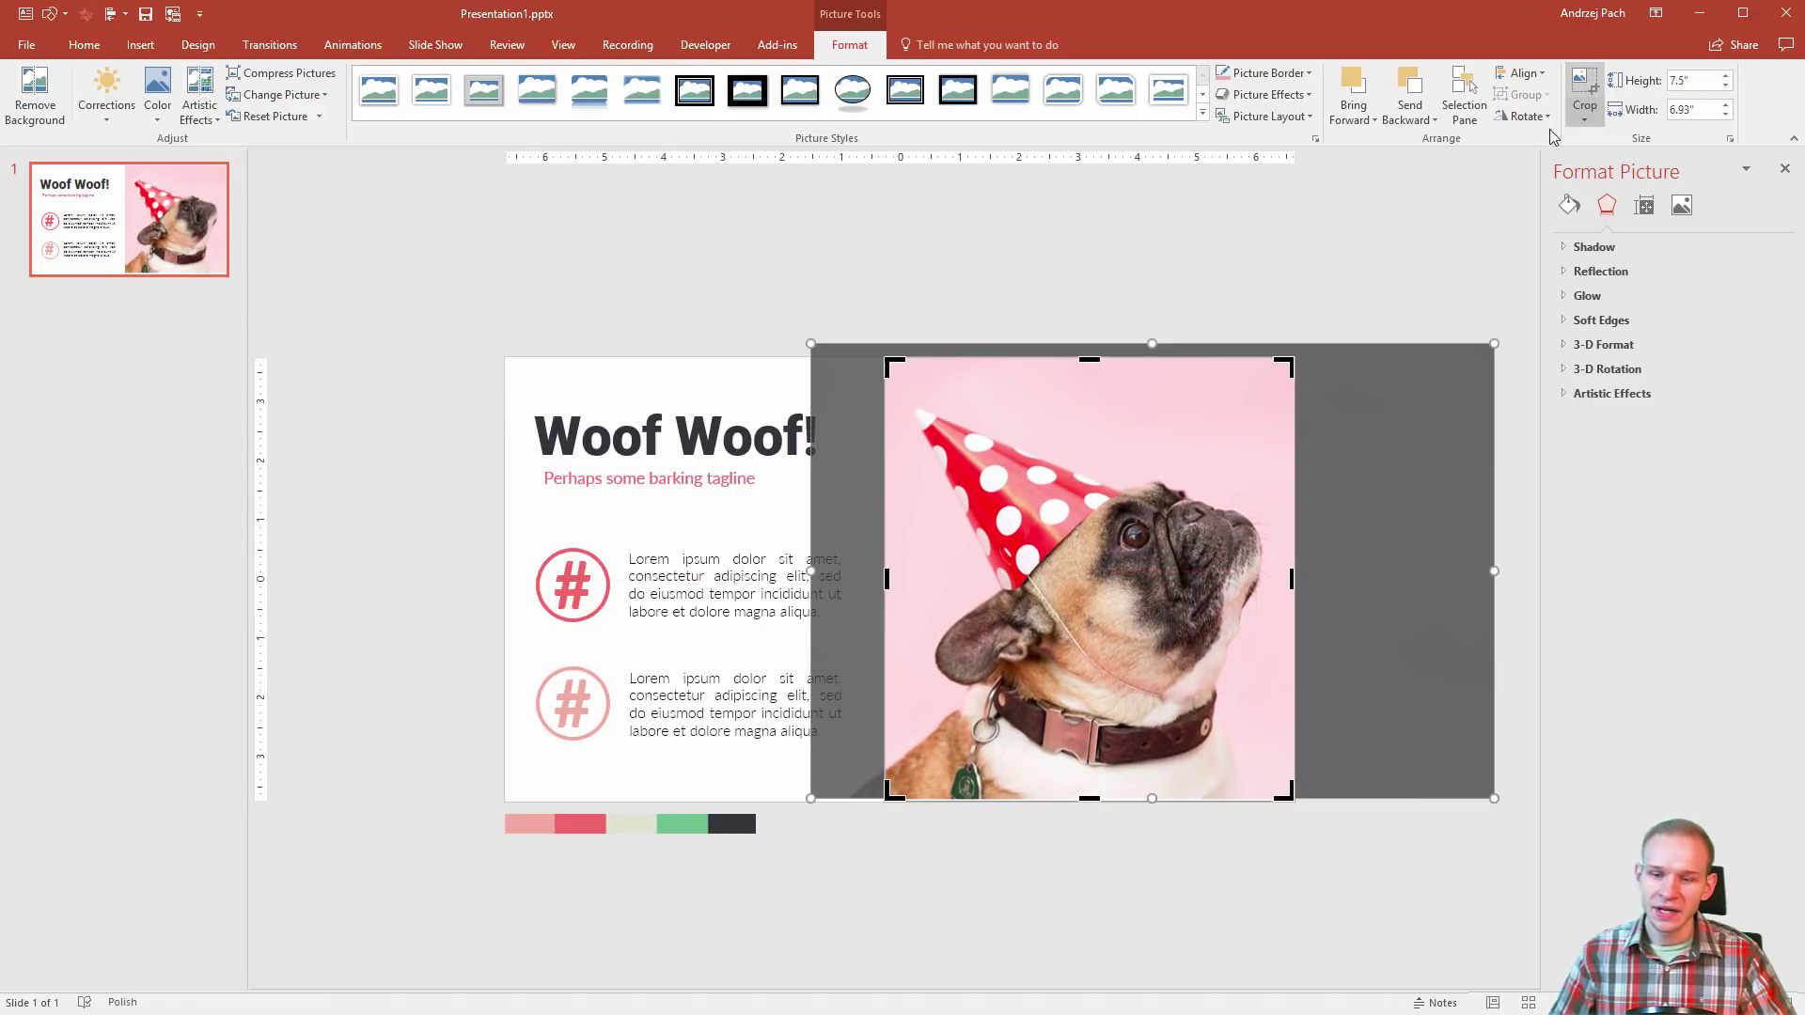
{"action": "left_click_drag", "start_coordinate": [1148, 798], "coordinate": [1152, 801]}
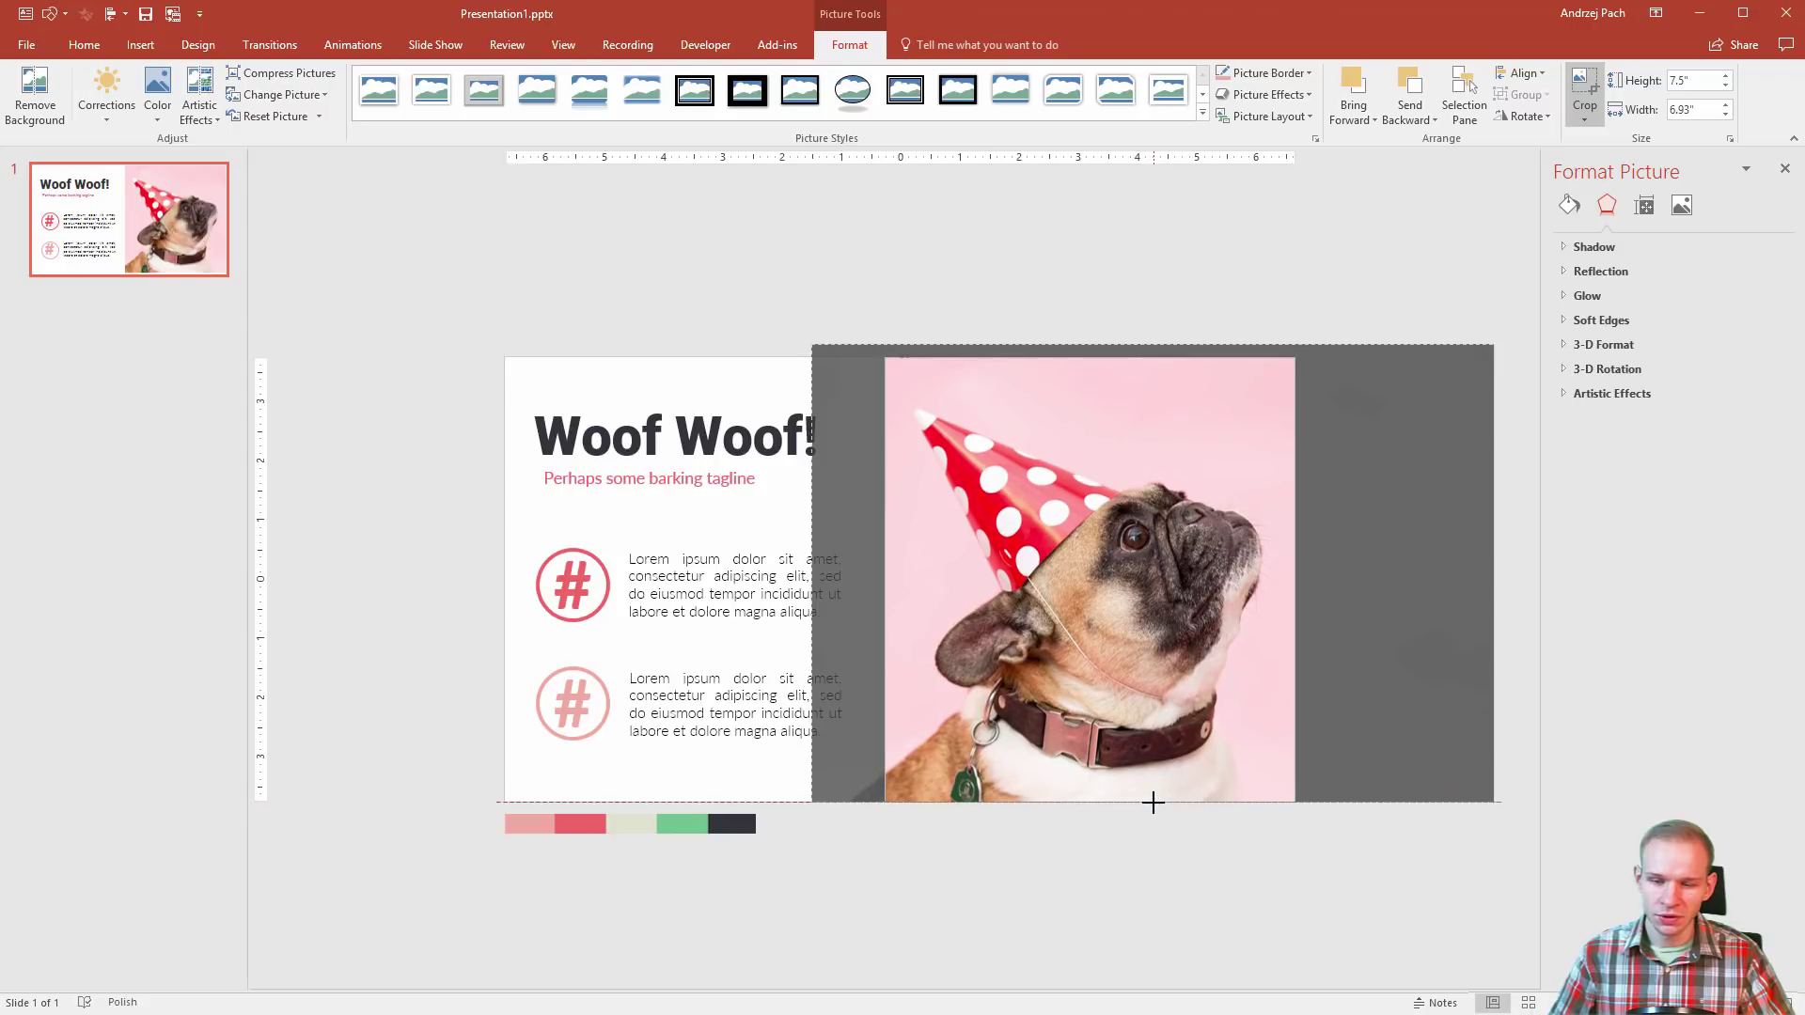
{"action": "left_click", "coordinate": [1573, 89]}
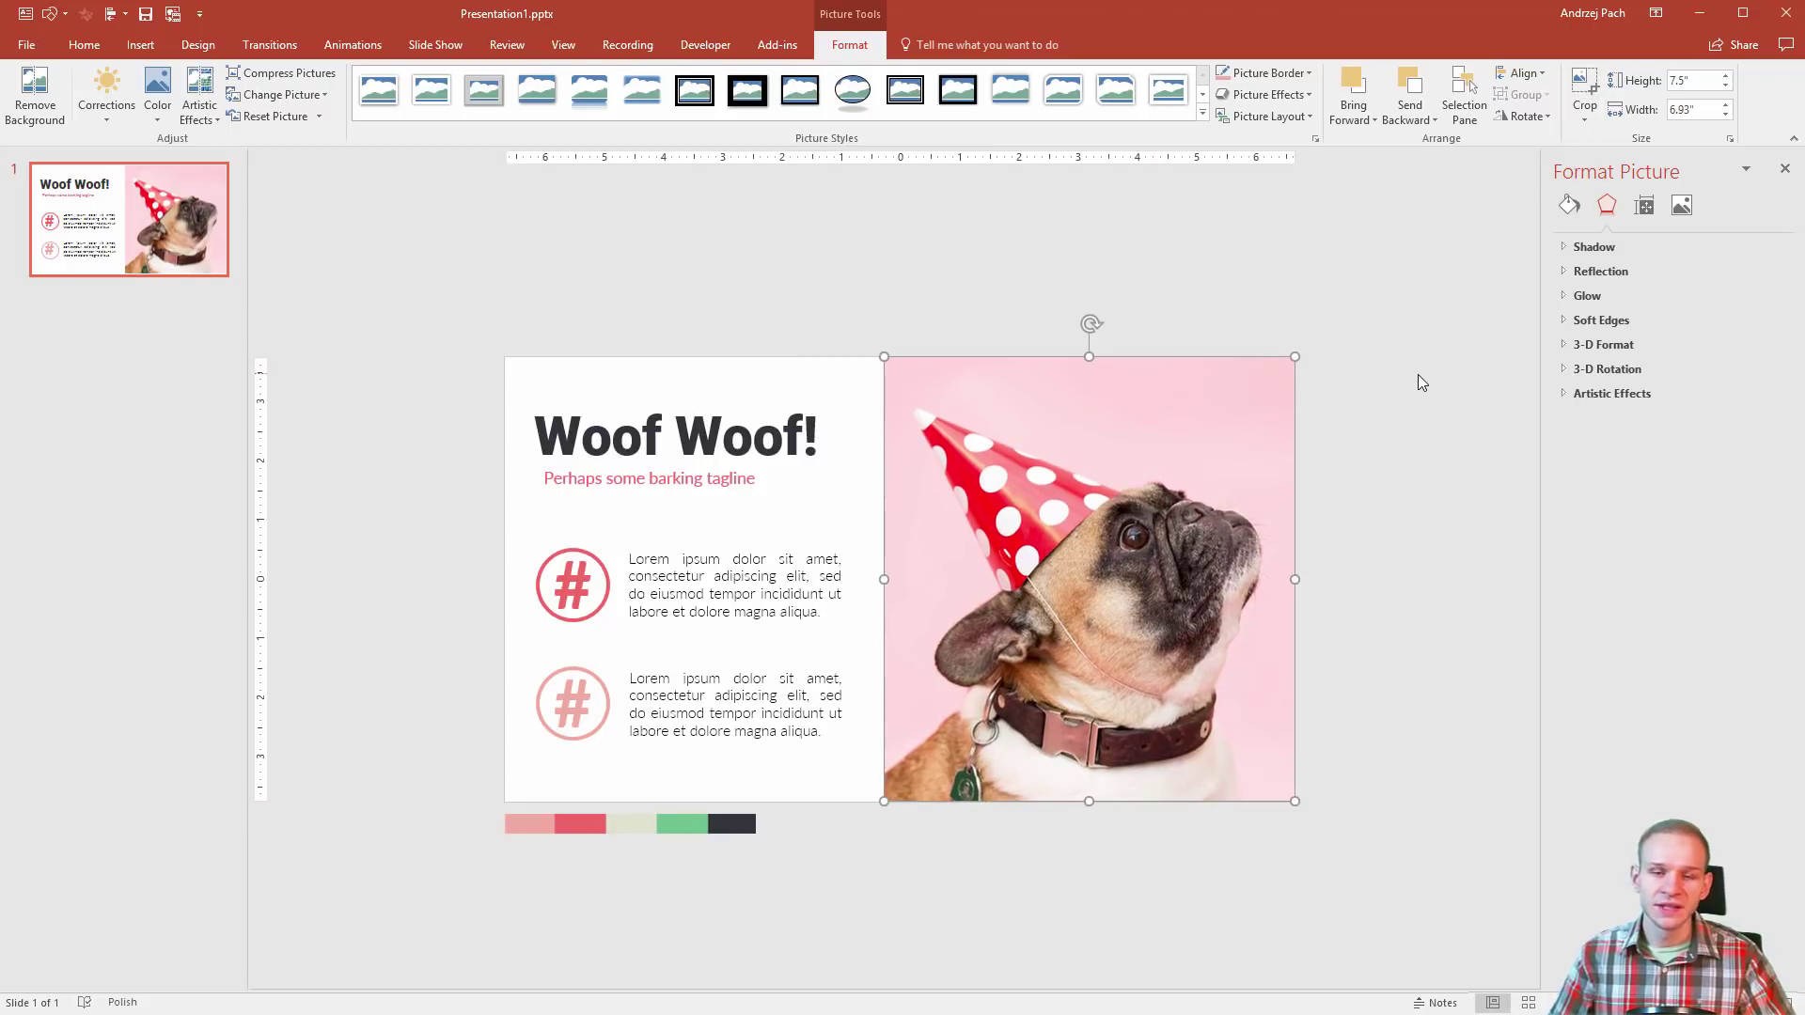
{"action": "left_click", "coordinate": [1385, 582]}
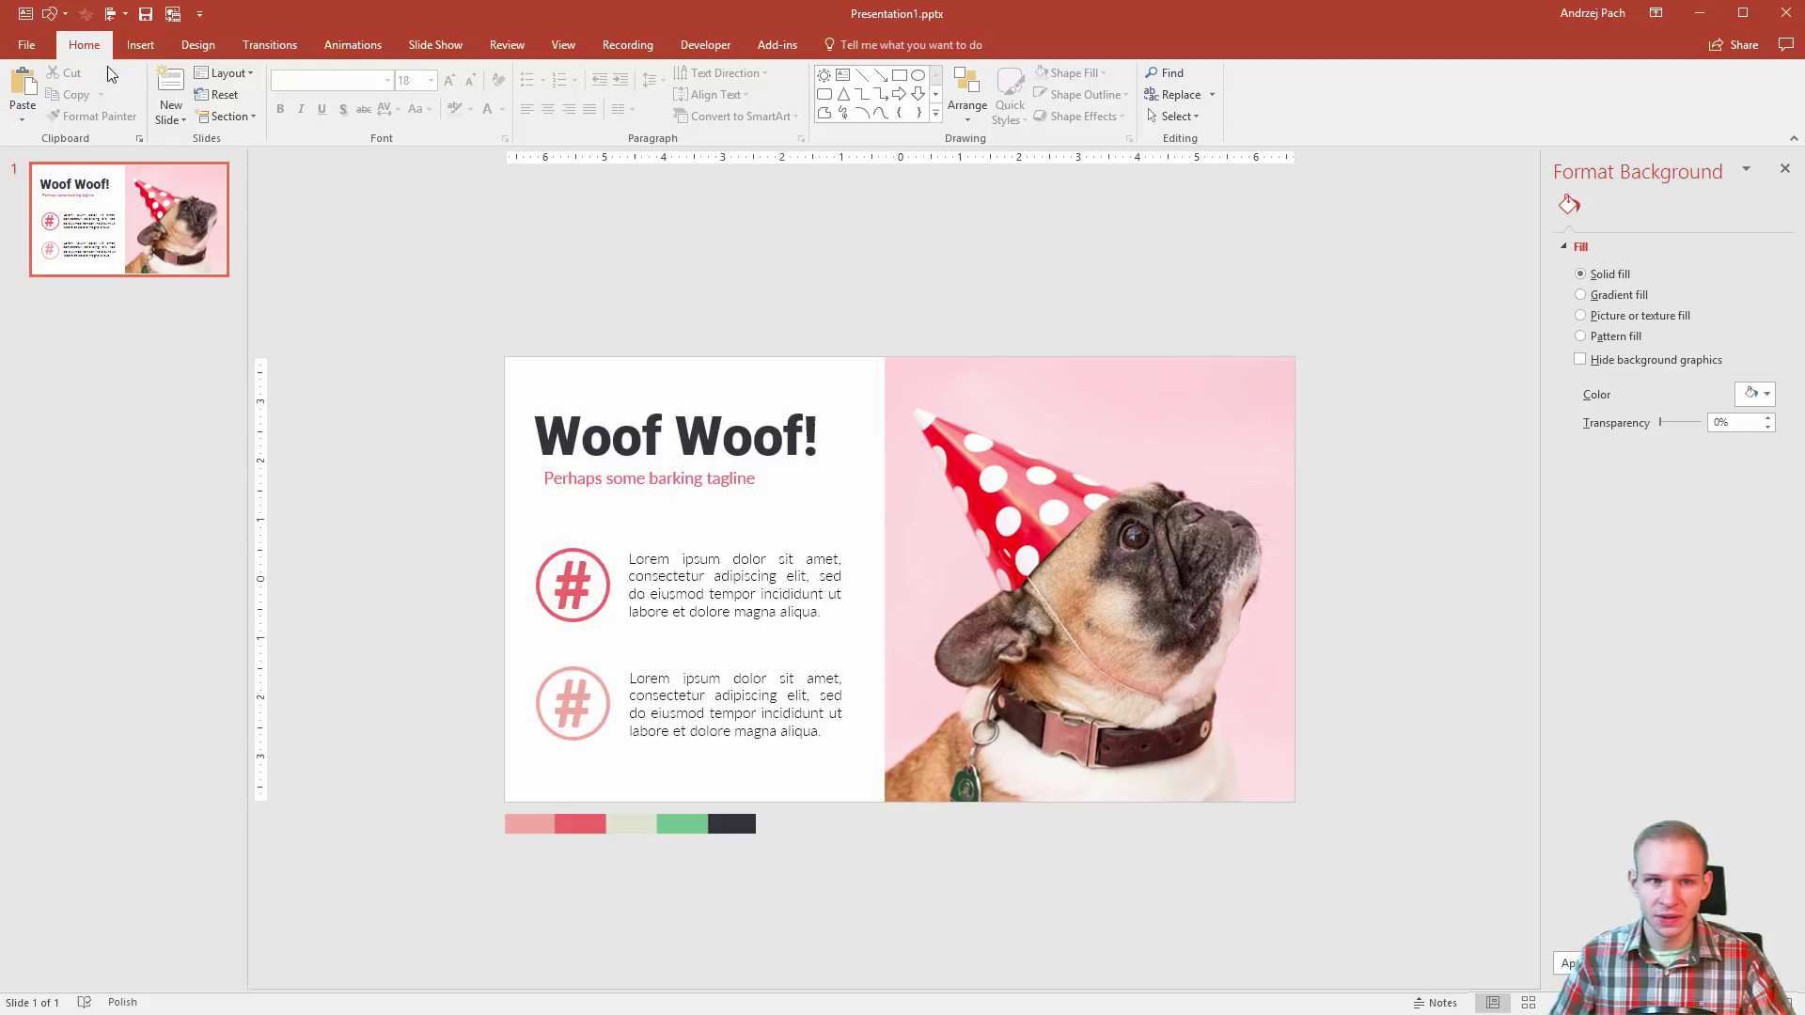
Step: Draw a fully rounded rectangle, rotate it about 45° and push it past the top-right corner
{"action": "left_click", "coordinate": [132, 46]}
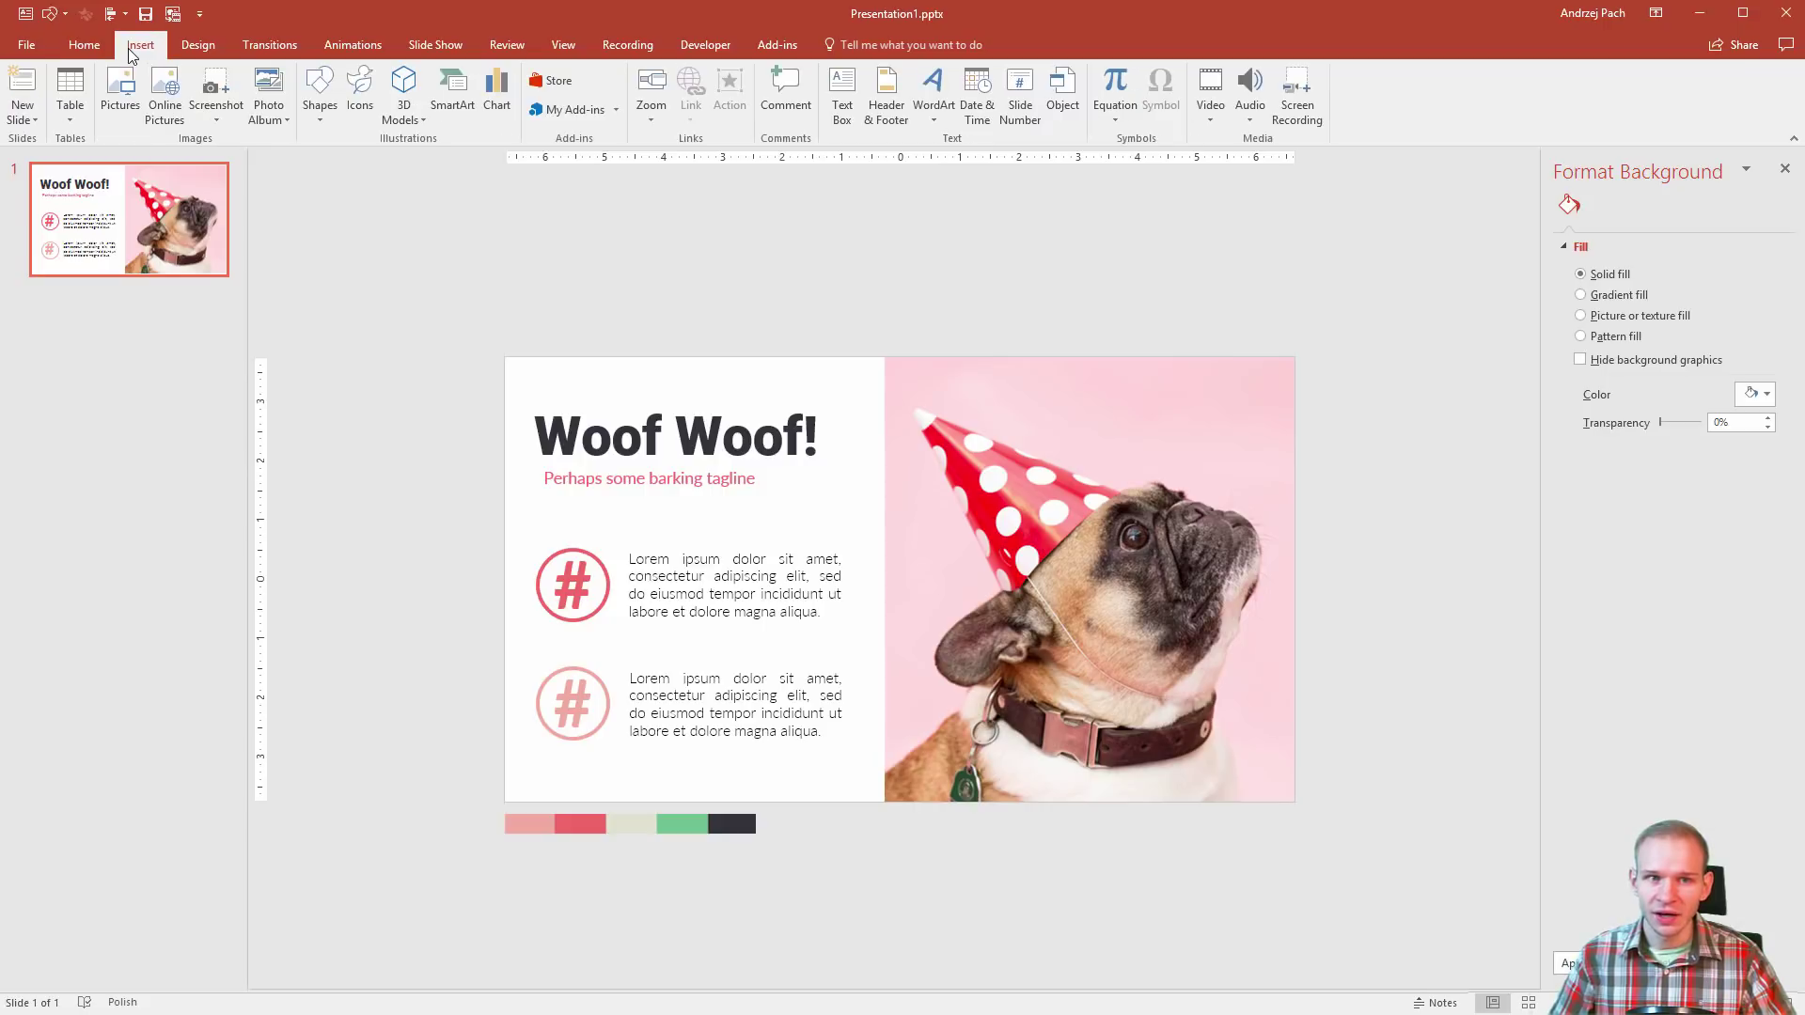
{"action": "left_click", "coordinate": [320, 114]}
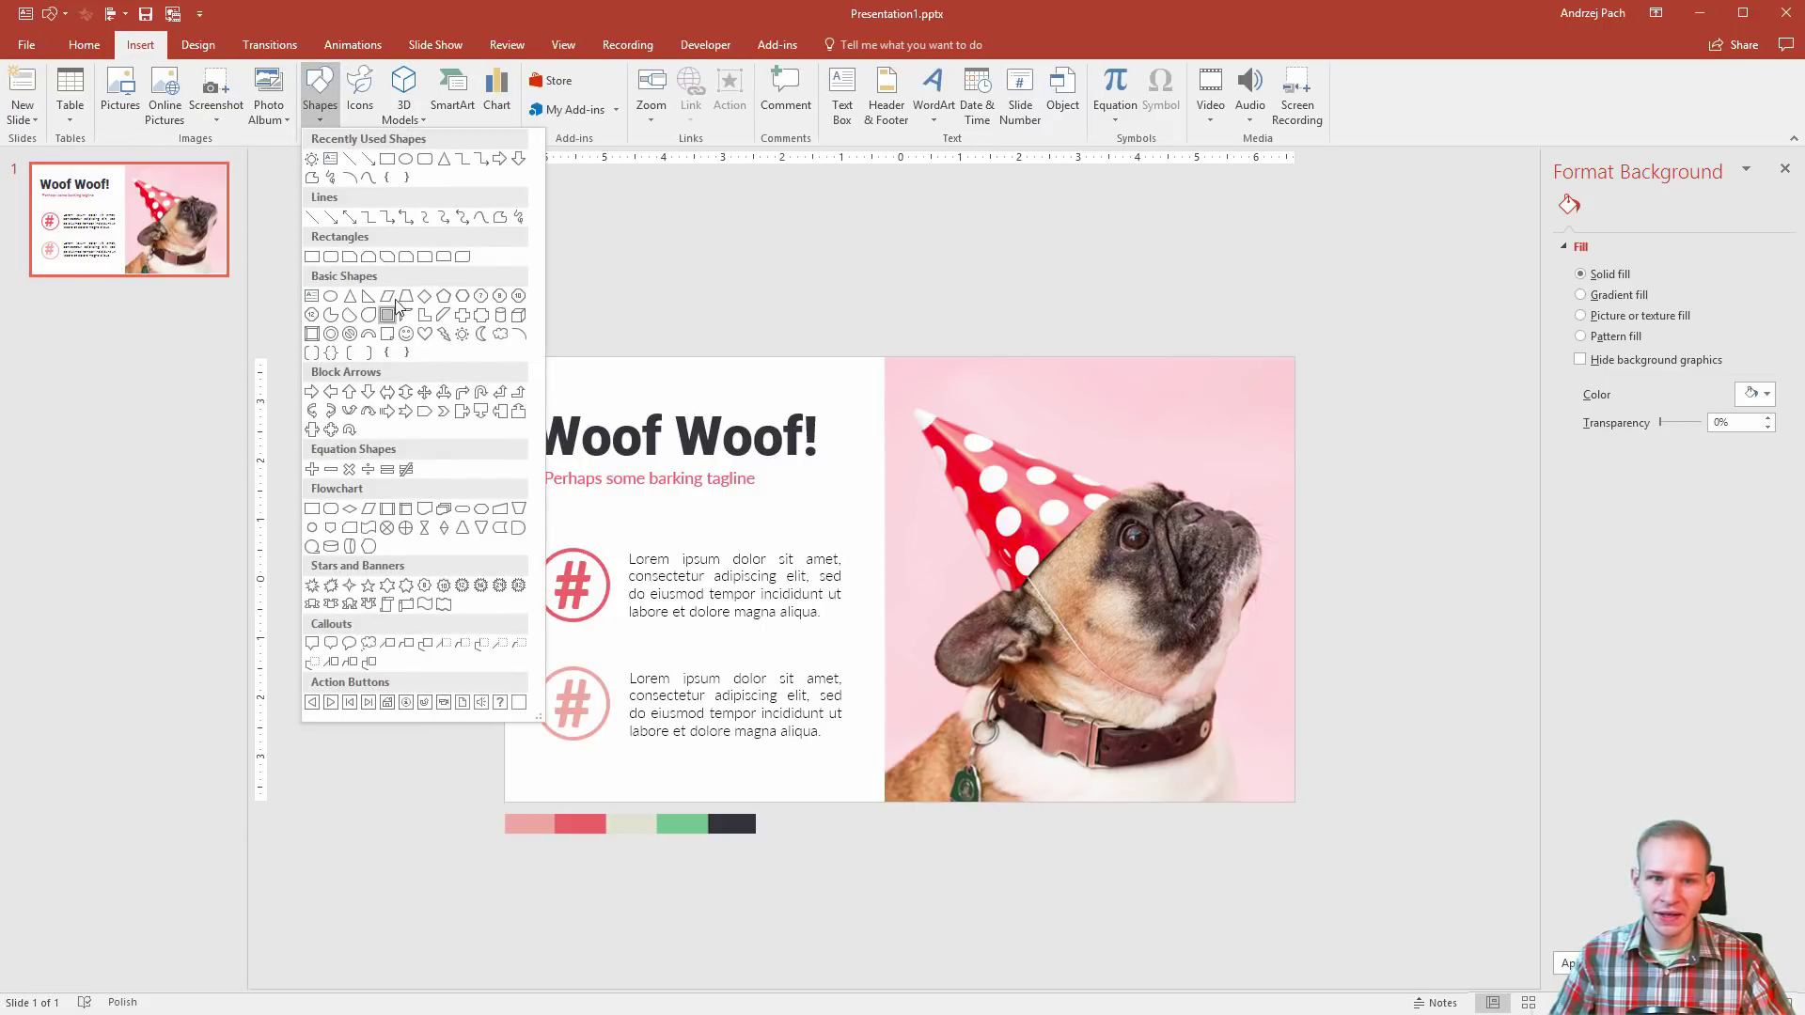
{"action": "left_click", "coordinate": [335, 262]}
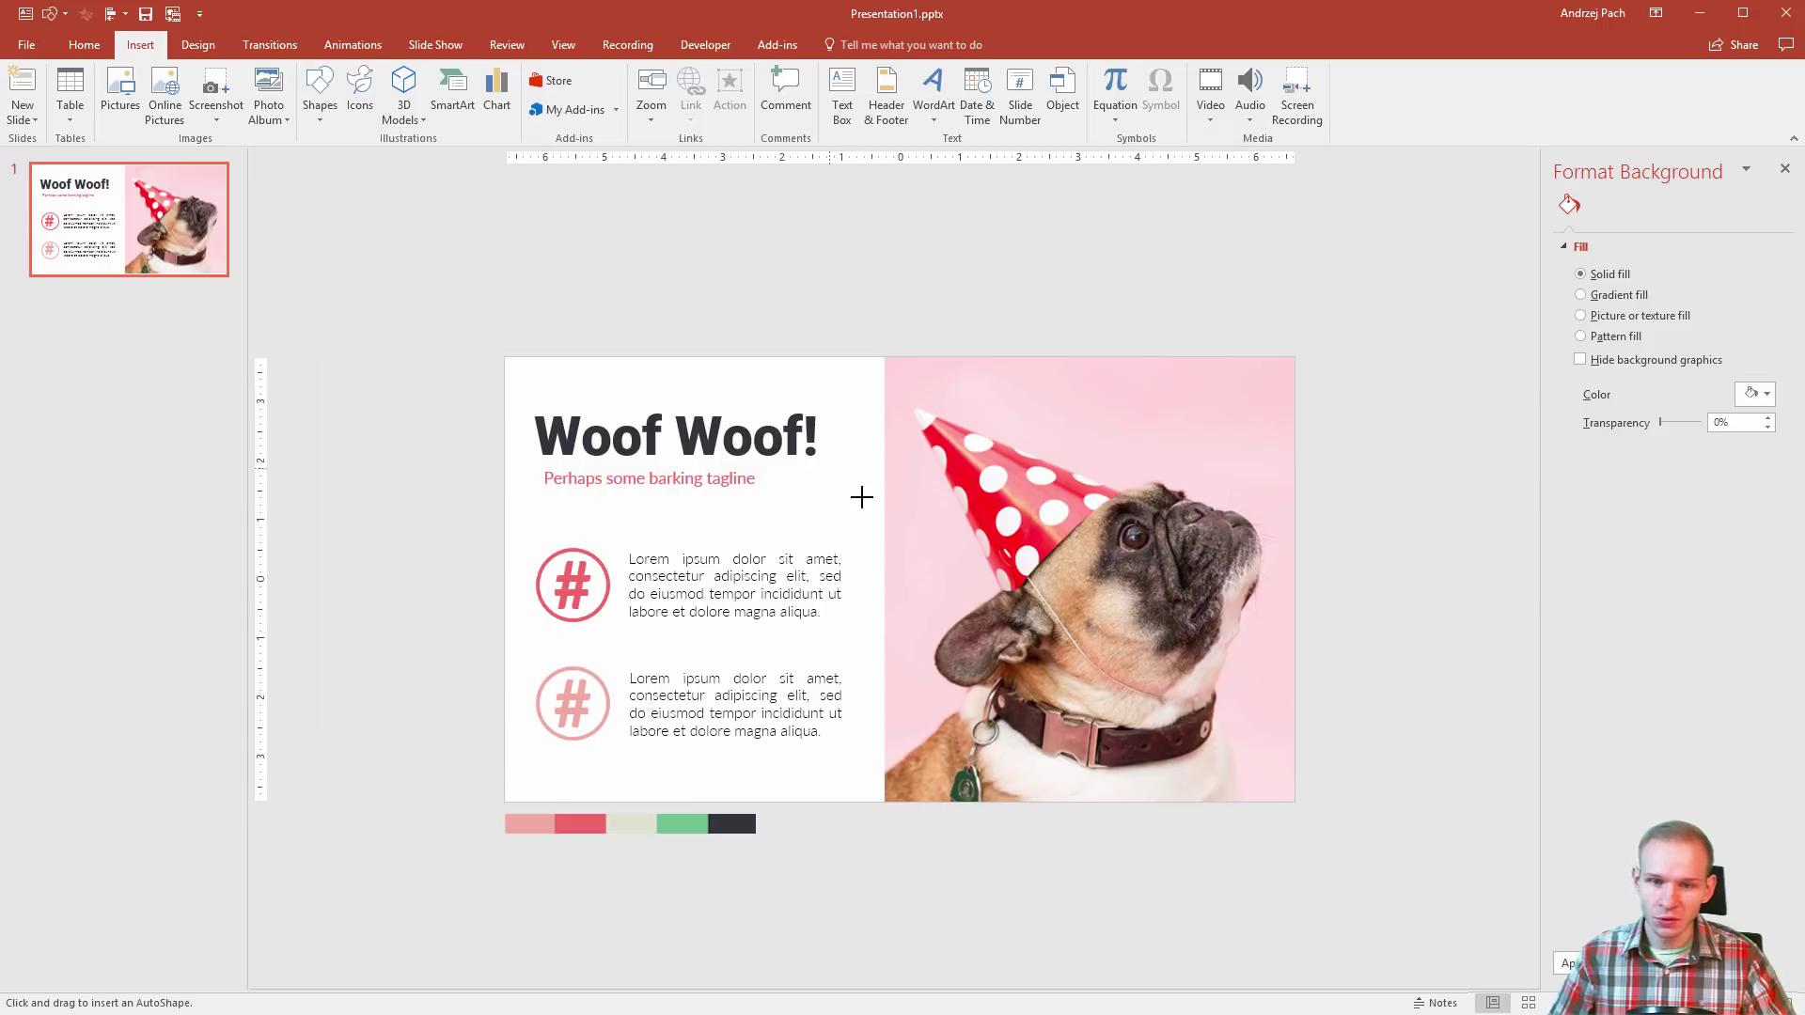
{"action": "left_click_drag", "start_coordinate": [829, 465], "coordinate": [1149, 604]}
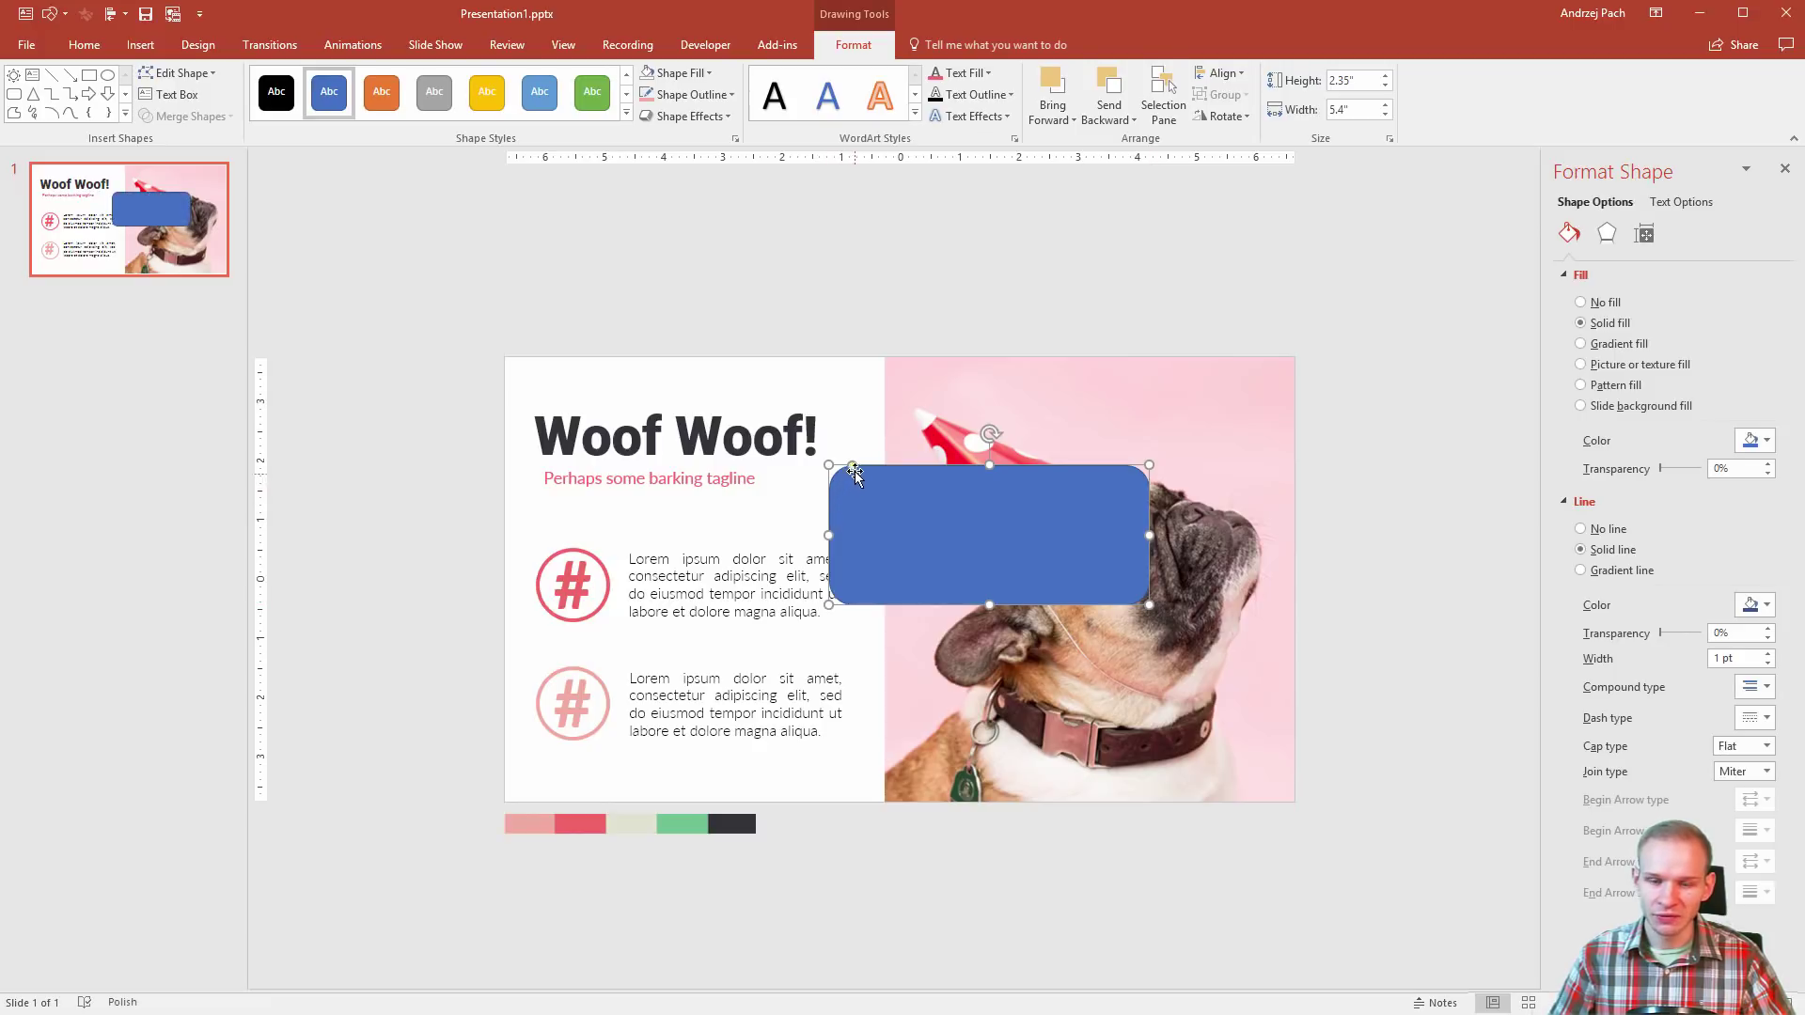
{"action": "mouse_move", "coordinate": [852, 467]}
{"action": "left_mouse_down"}
{"action": "mouse_move", "coordinate": [927, 469]}
{"action": "mouse_move", "coordinate": [901, 473]}
{"action": "left_mouse_up"}
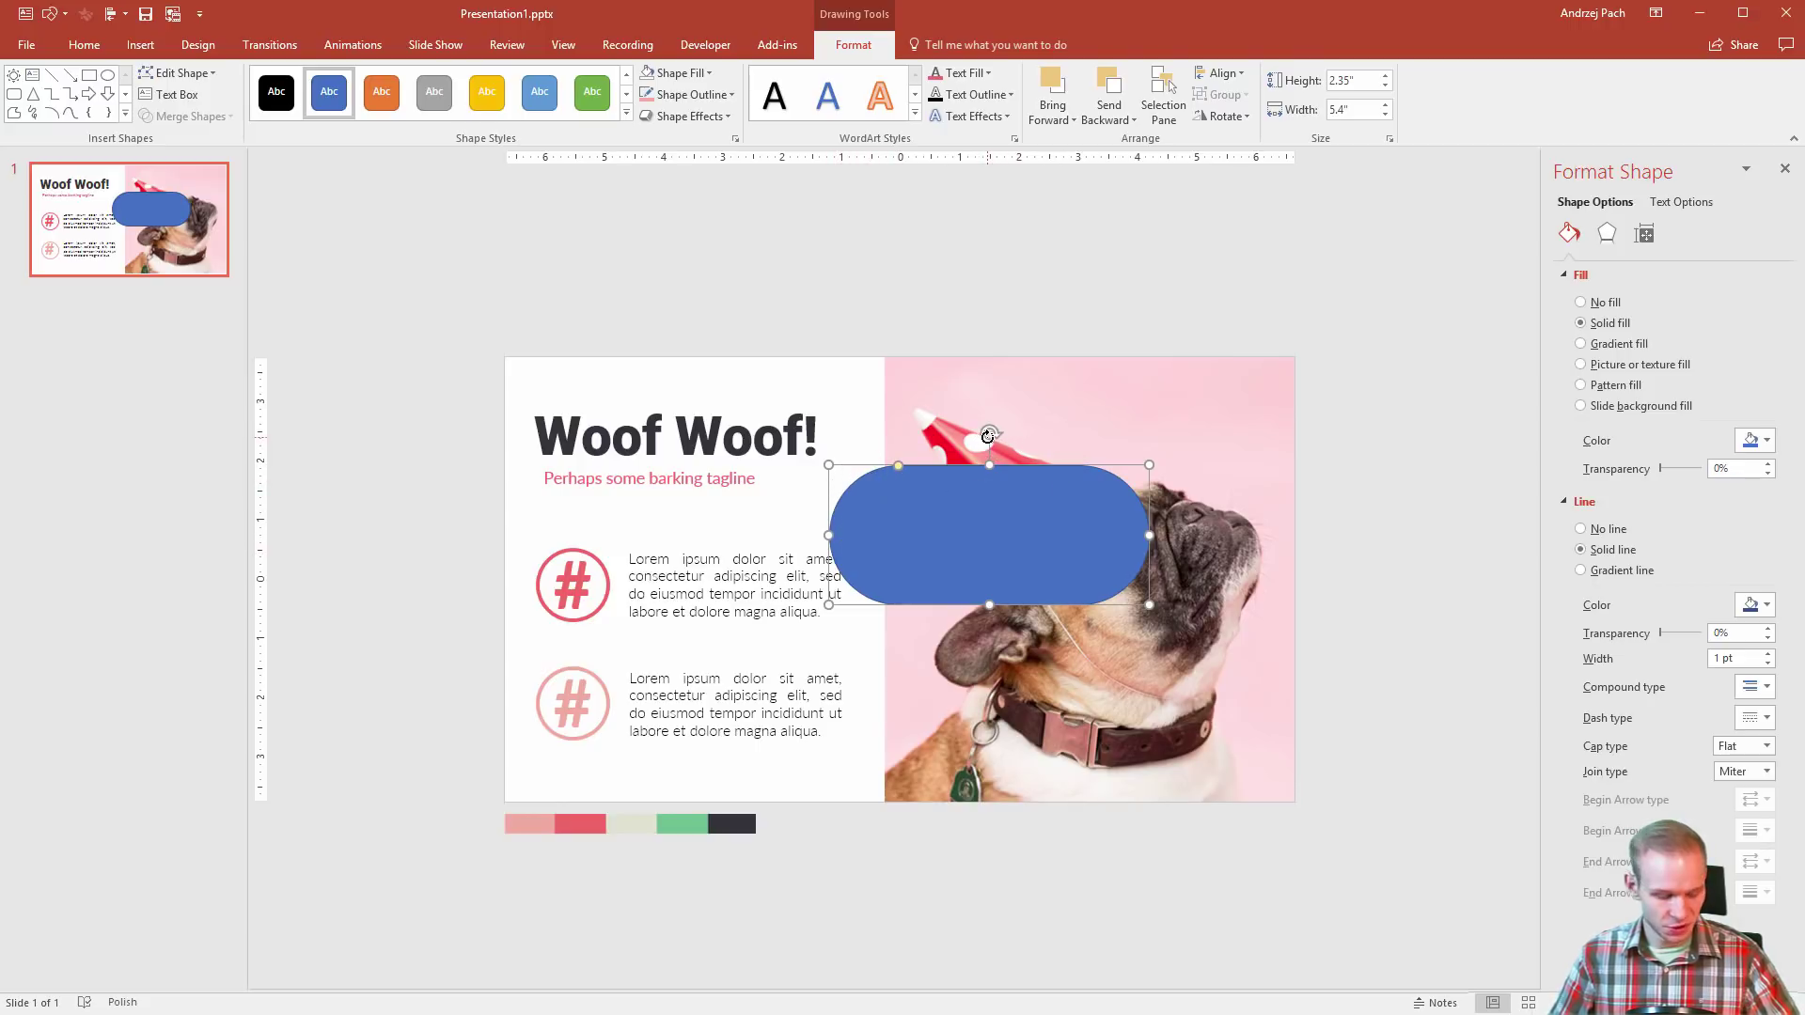
{"action": "mouse_move", "coordinate": [989, 435]}
{"action": "left_mouse_down"}
{"action": "mouse_move", "coordinate": [986, 420]}
{"action": "mouse_move", "coordinate": [1170, 383]}
{"action": "left_mouse_up"}
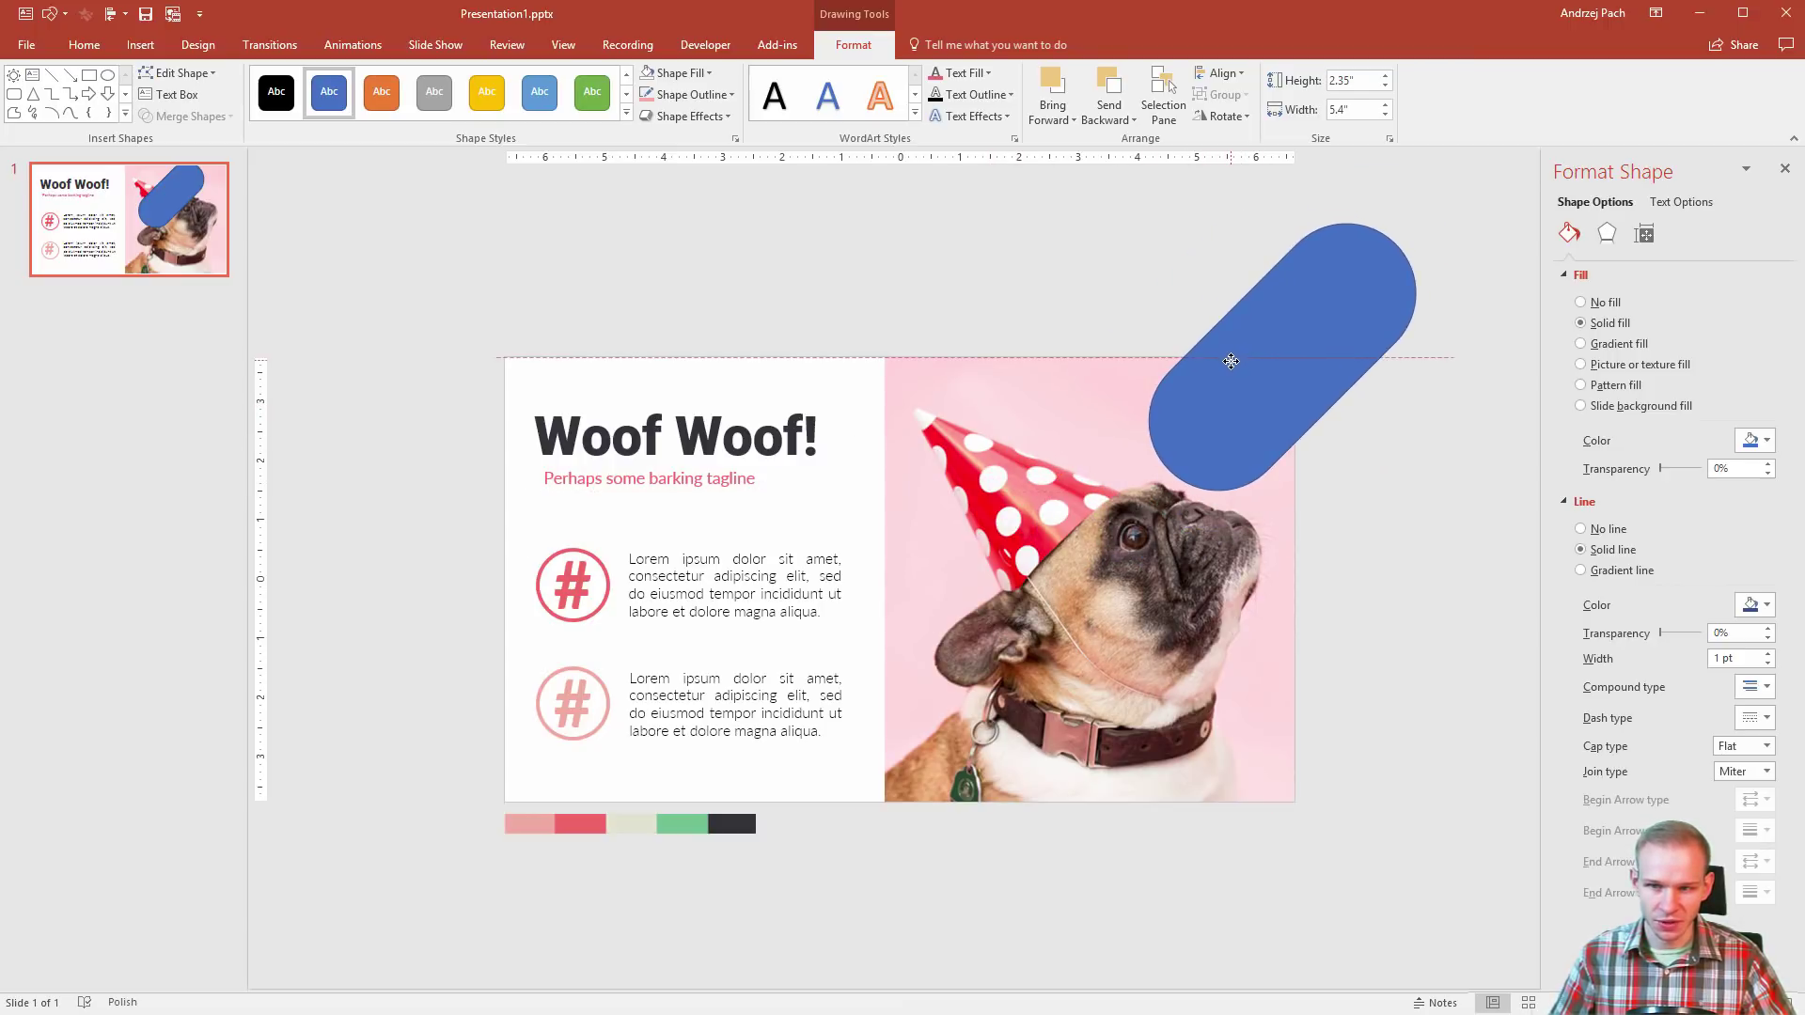
{"action": "left_click_drag", "start_coordinate": [1171, 382], "coordinate": [1219, 364]}
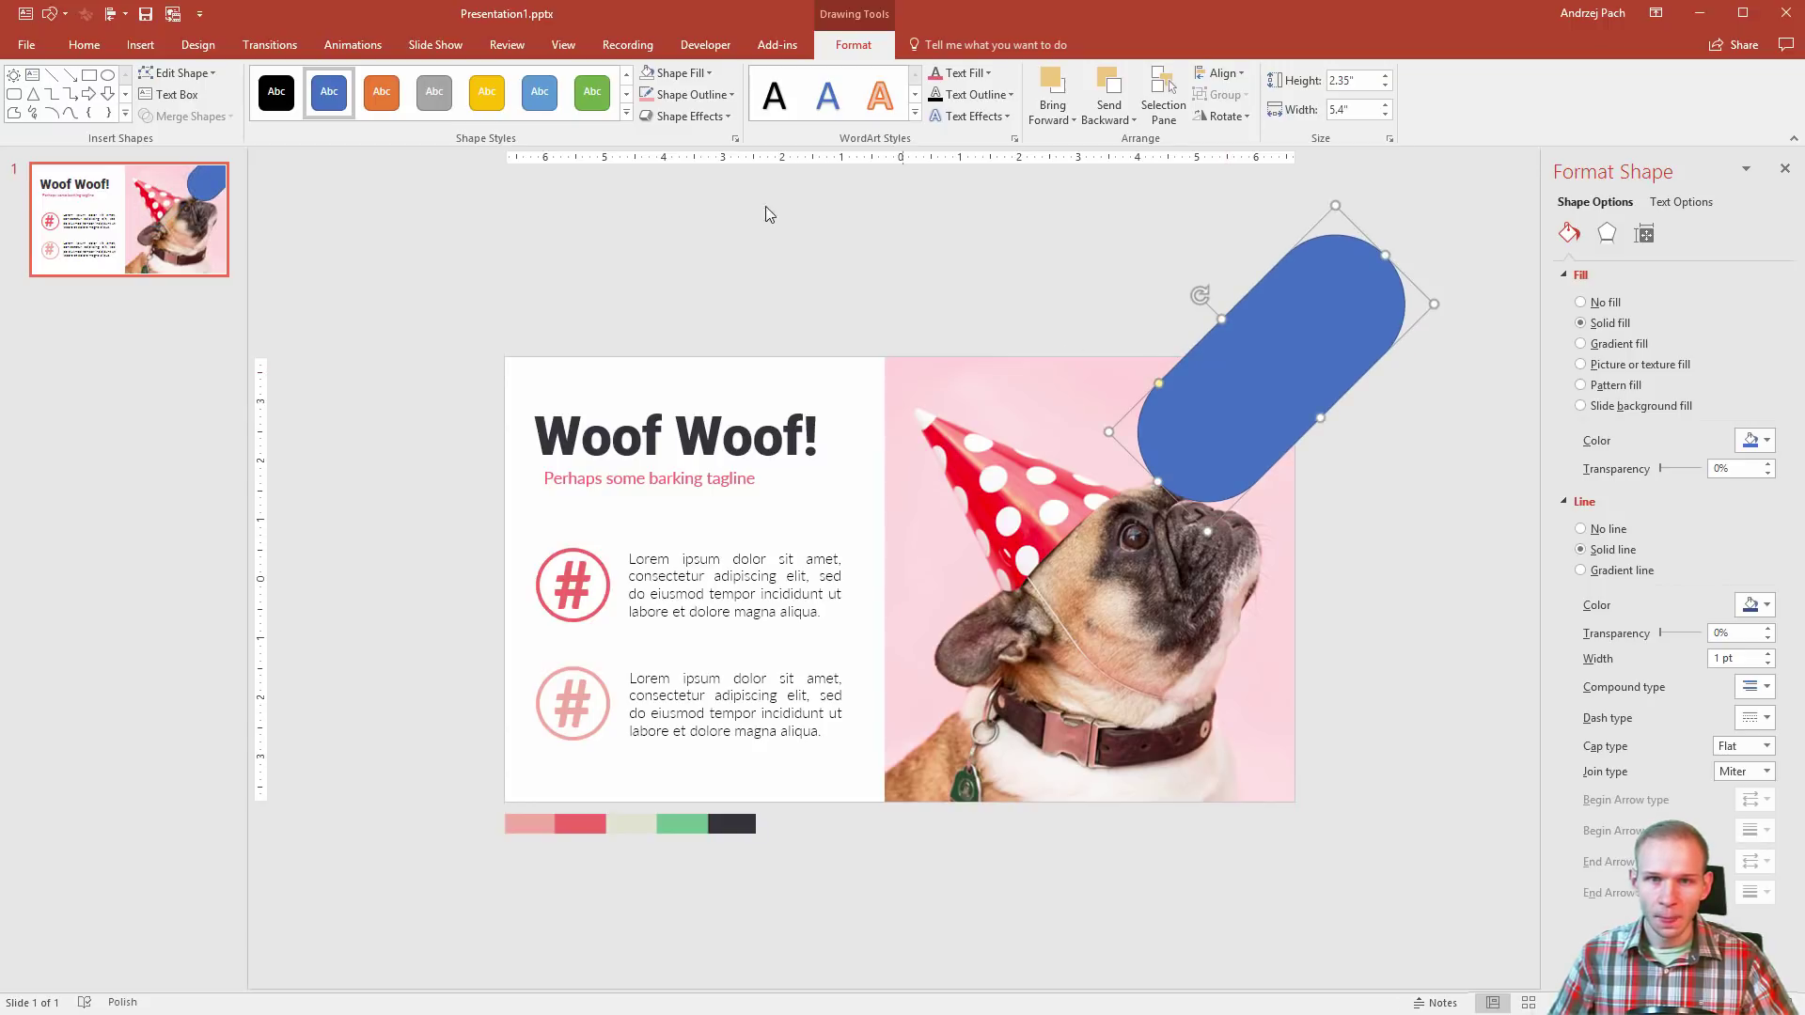
Step: Give the pill shape no fill and a white 18 pt outline
{"action": "left_click", "coordinate": [712, 67]}
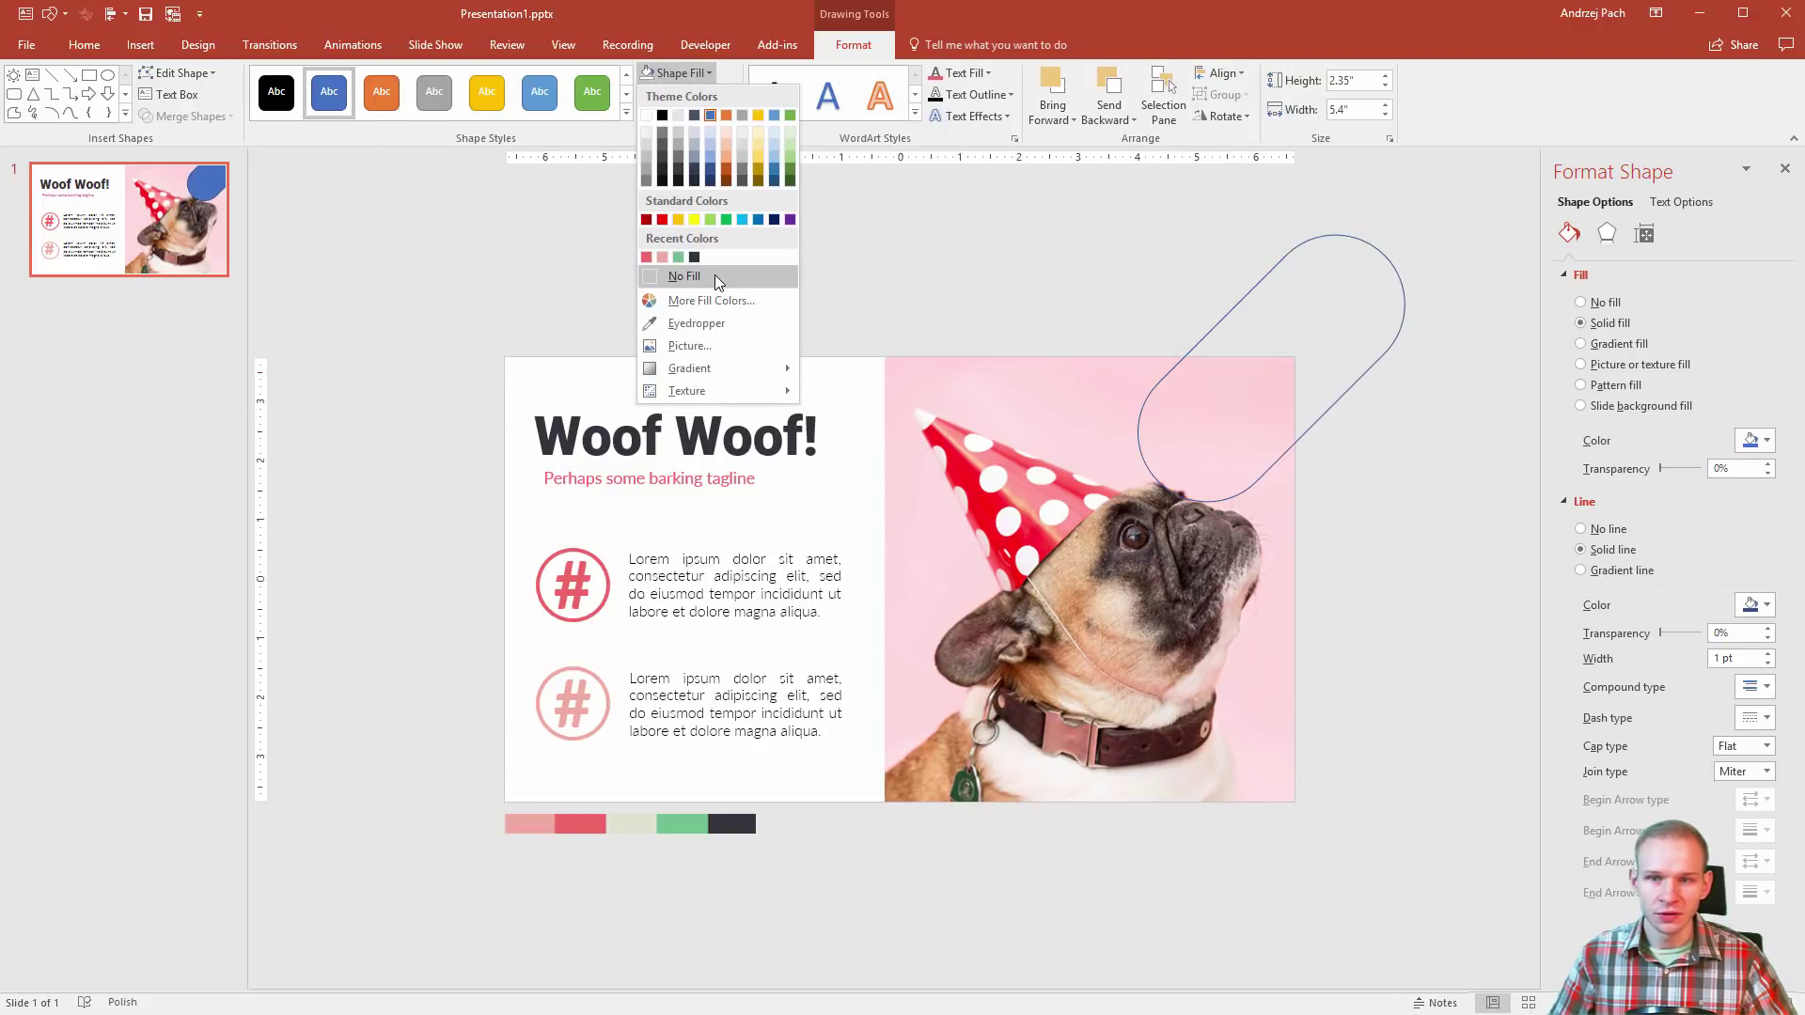
{"action": "left_click", "coordinate": [715, 274]}
{"action": "left_click", "coordinate": [700, 100]}
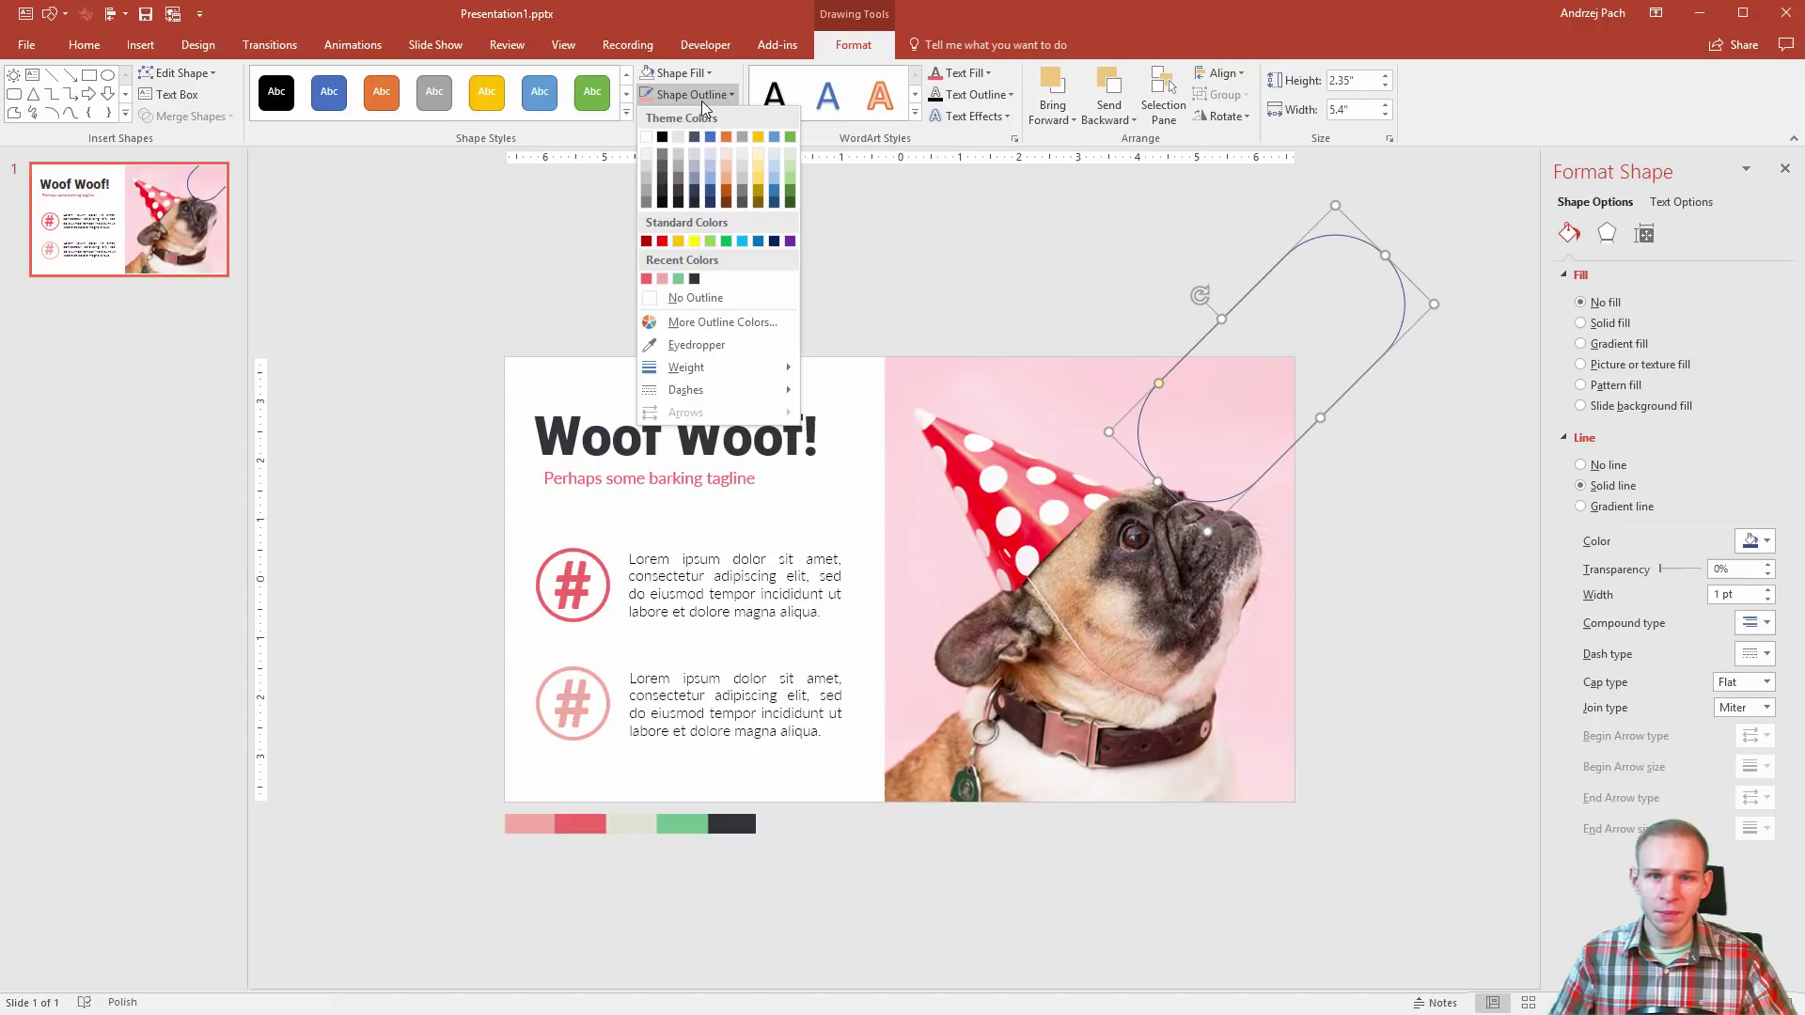
{"action": "left_click", "coordinate": [649, 137]}
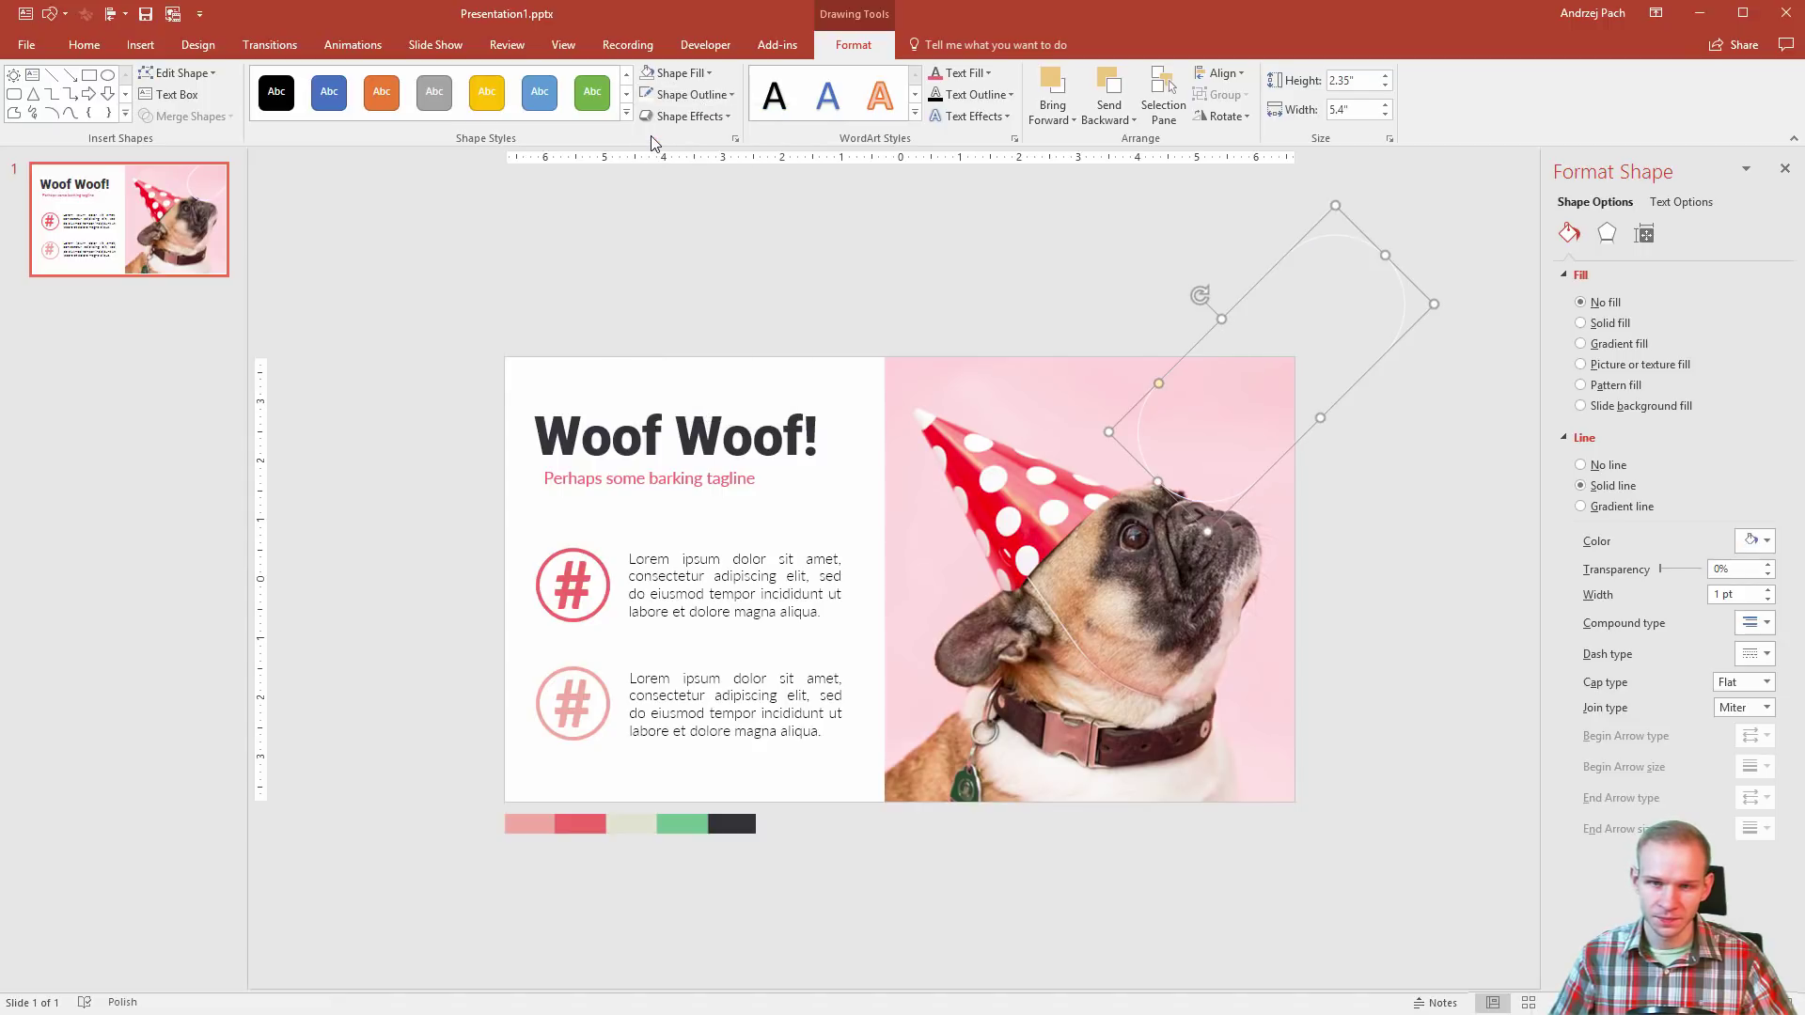
{"action": "right_click", "coordinate": [1242, 299]}
{"action": "left_click", "coordinate": [1328, 643]}
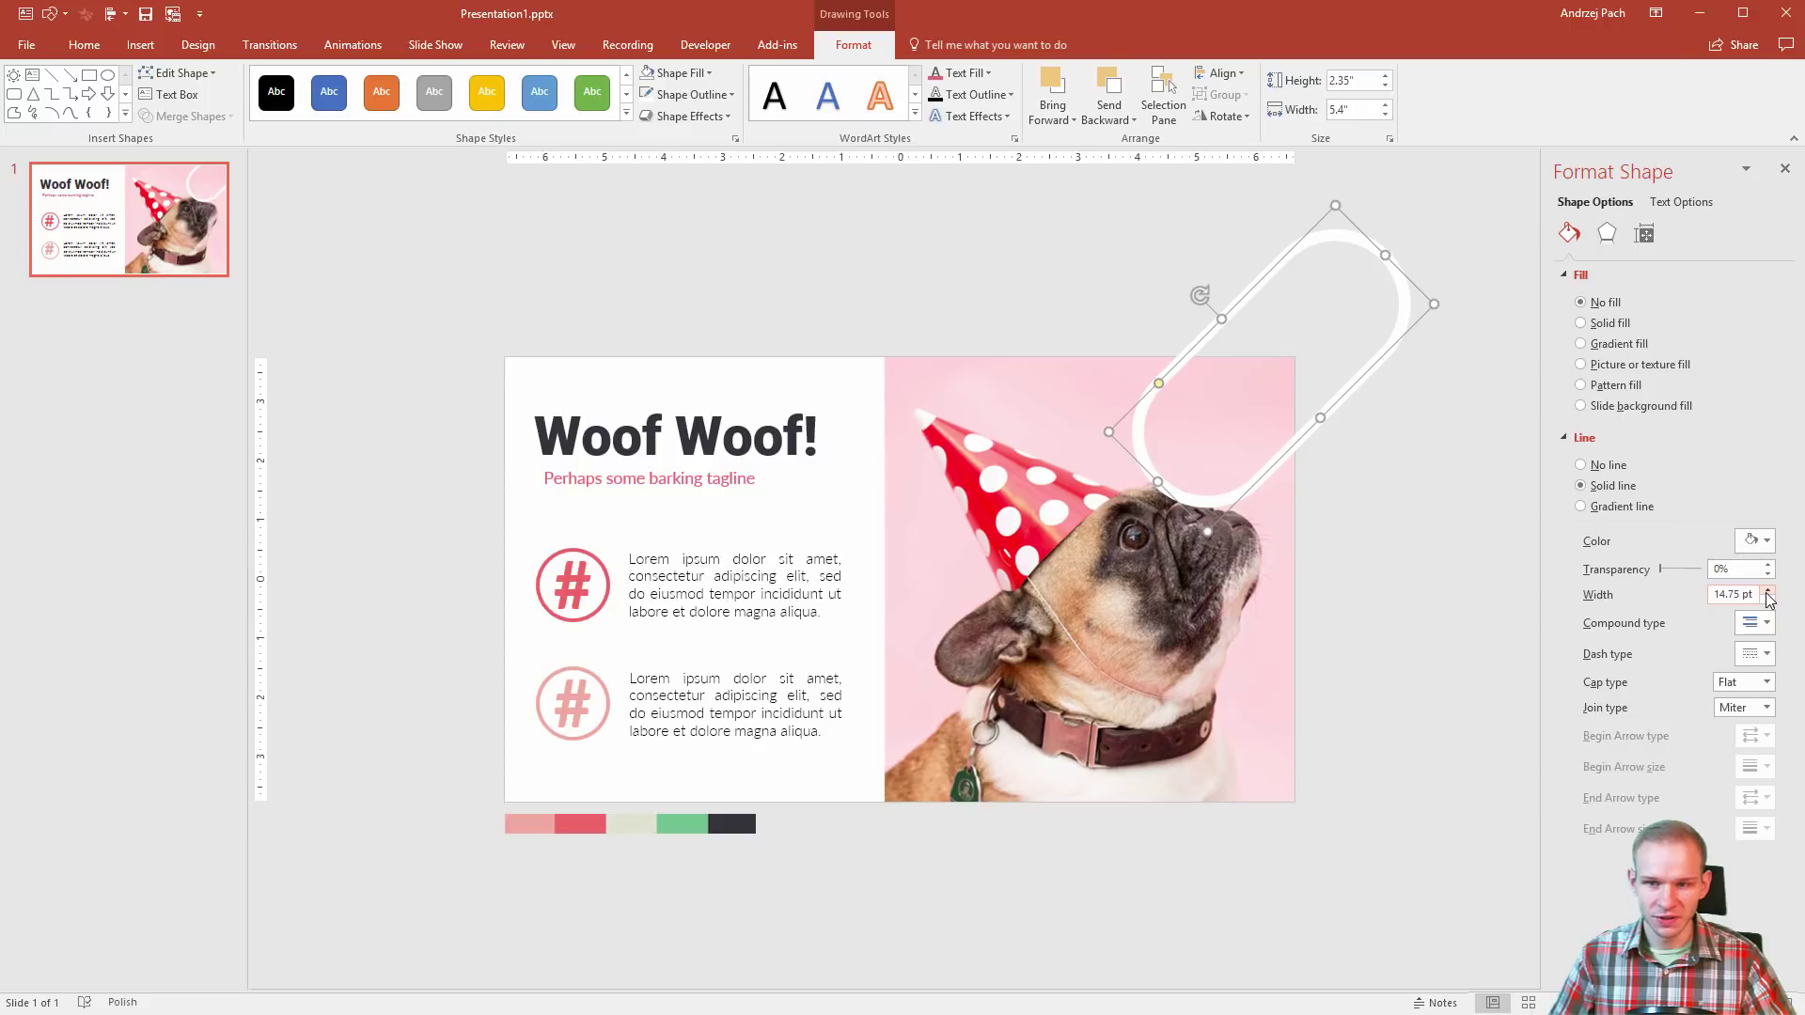
{"action": "left_click", "coordinate": [1766, 592]}
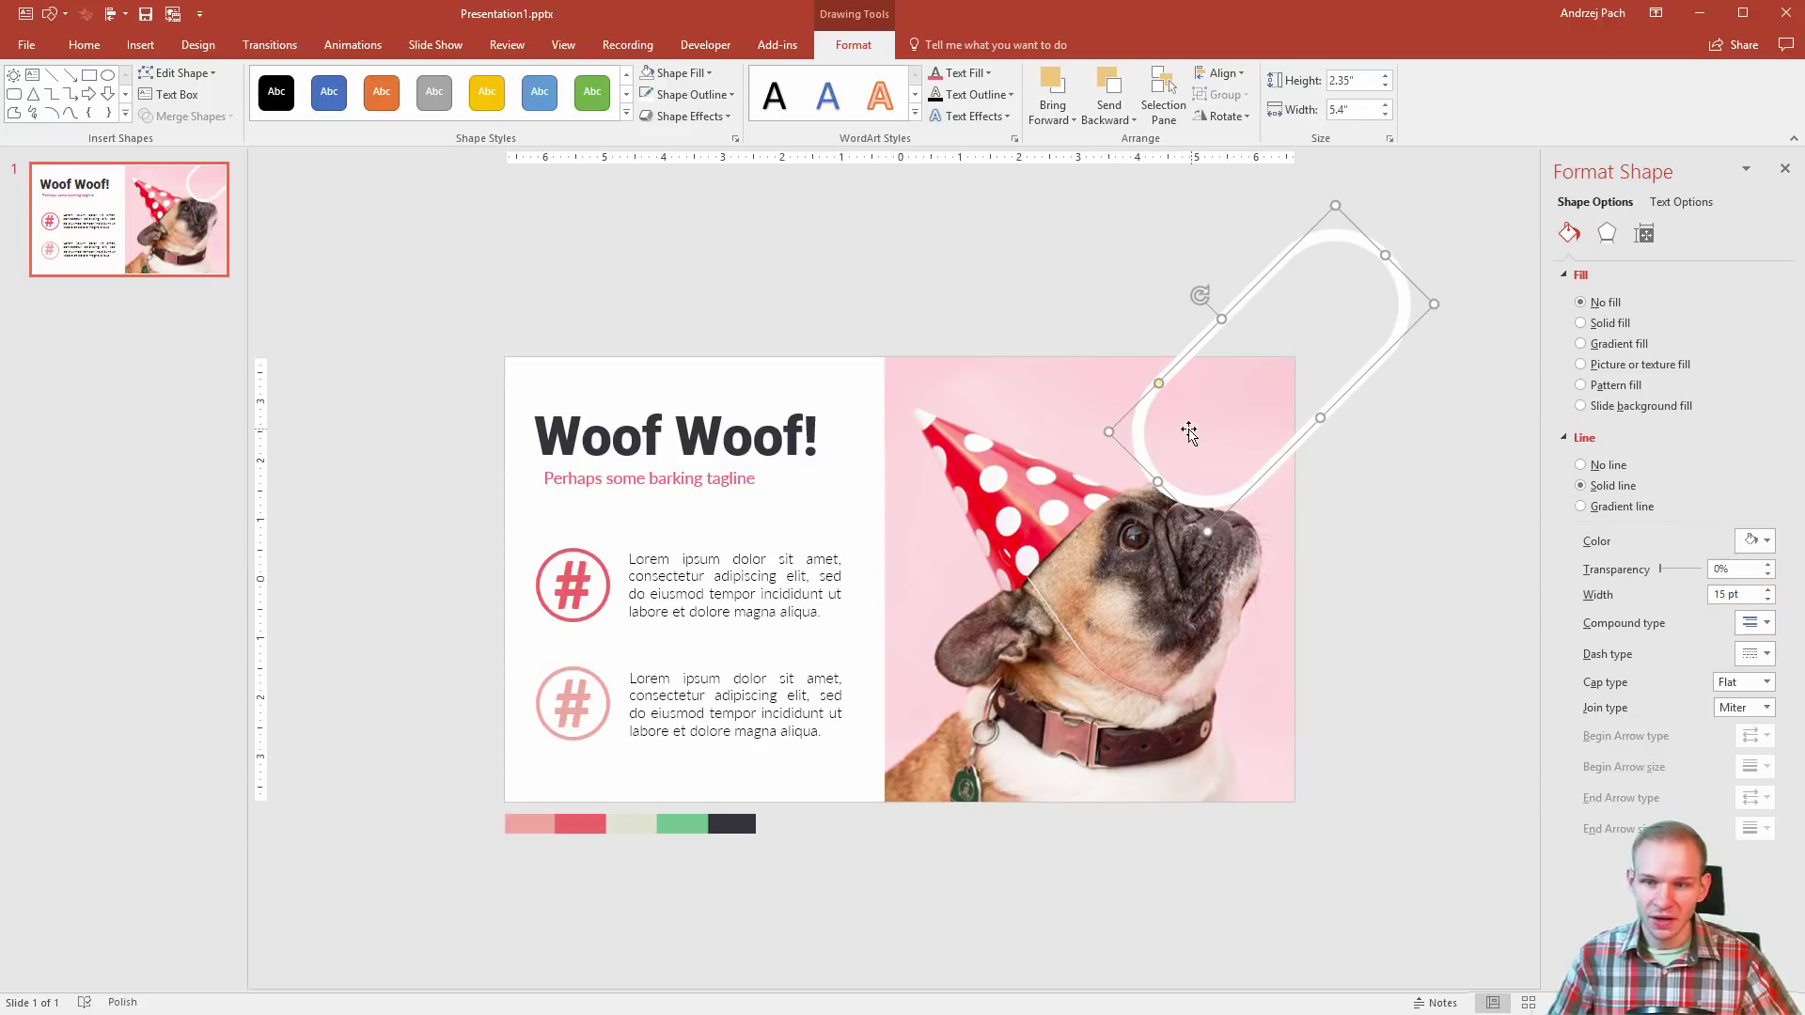
Step: Shrink the white ring into a narrower capsule hooked over the photo's top-right corner
{"action": "left_click_drag", "start_coordinate": [1316, 420], "coordinate": [1296, 410]}
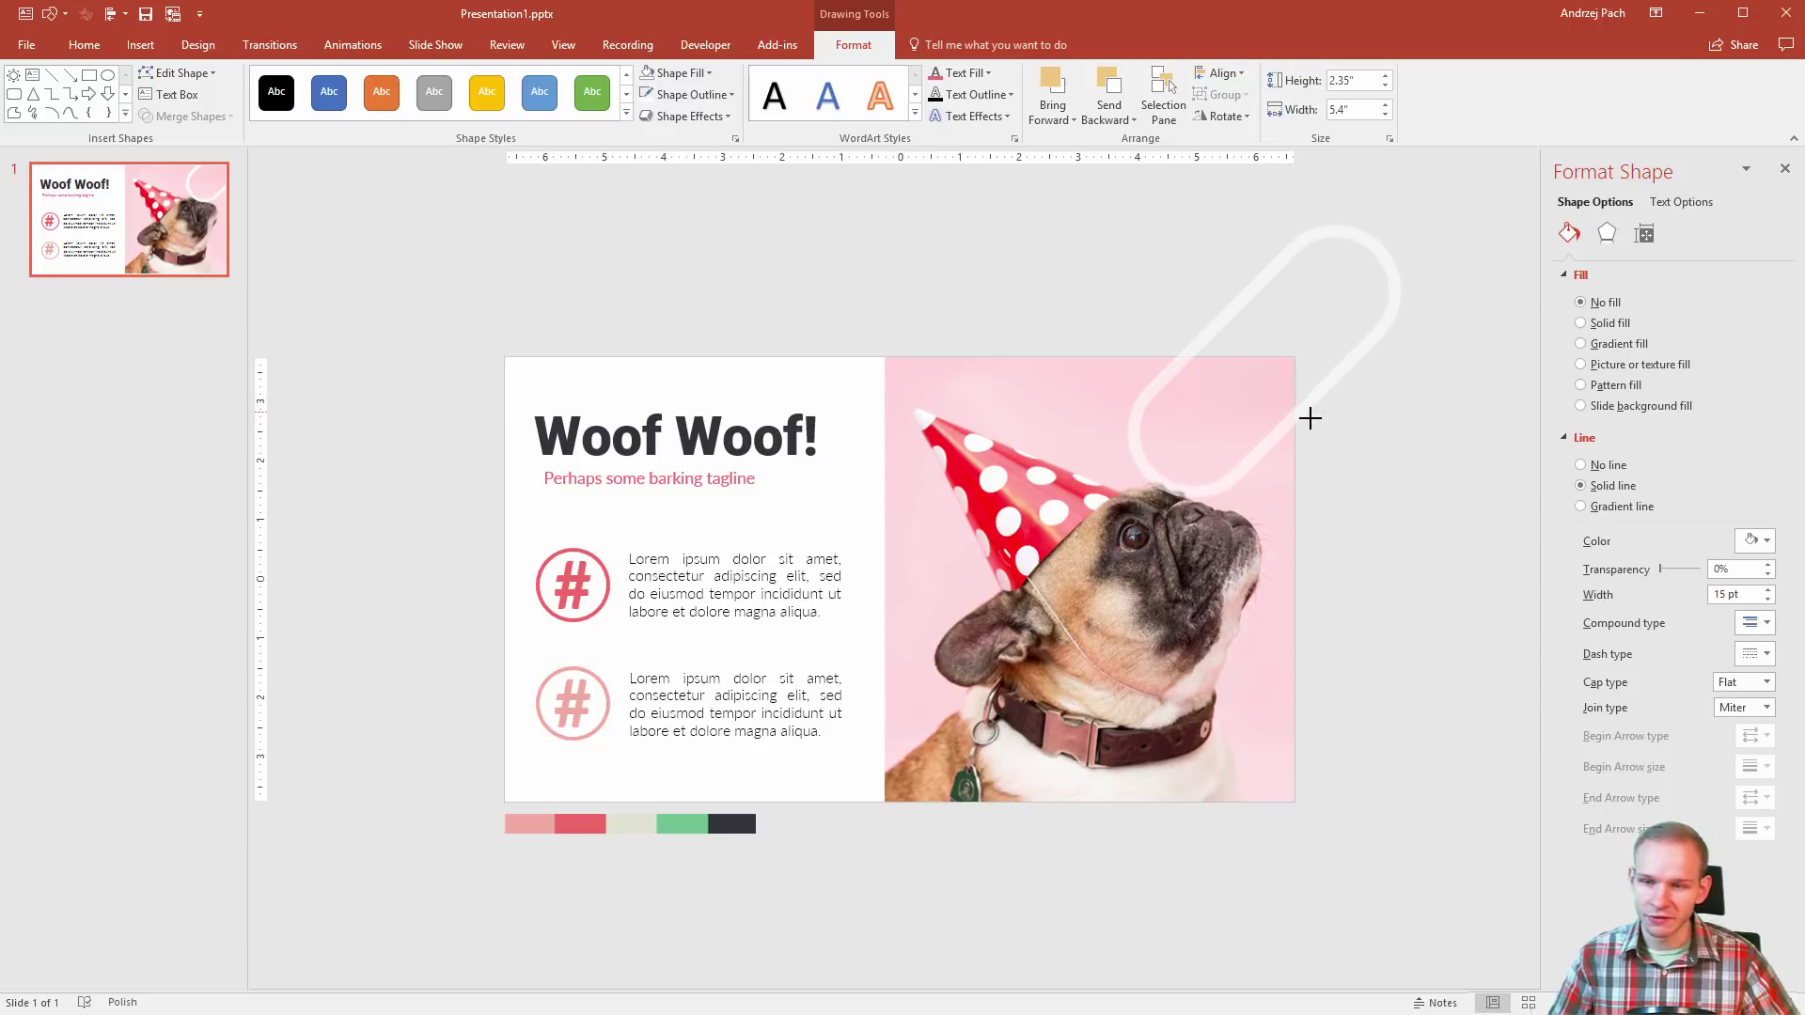
{"action": "mouse_move", "coordinate": [1296, 411]}
{"action": "left_mouse_down"}
{"action": "mouse_move", "coordinate": [1271, 375]}
{"action": "mouse_move", "coordinate": [1352, 229]}
{"action": "mouse_move", "coordinate": [1293, 295]}
{"action": "left_mouse_up"}
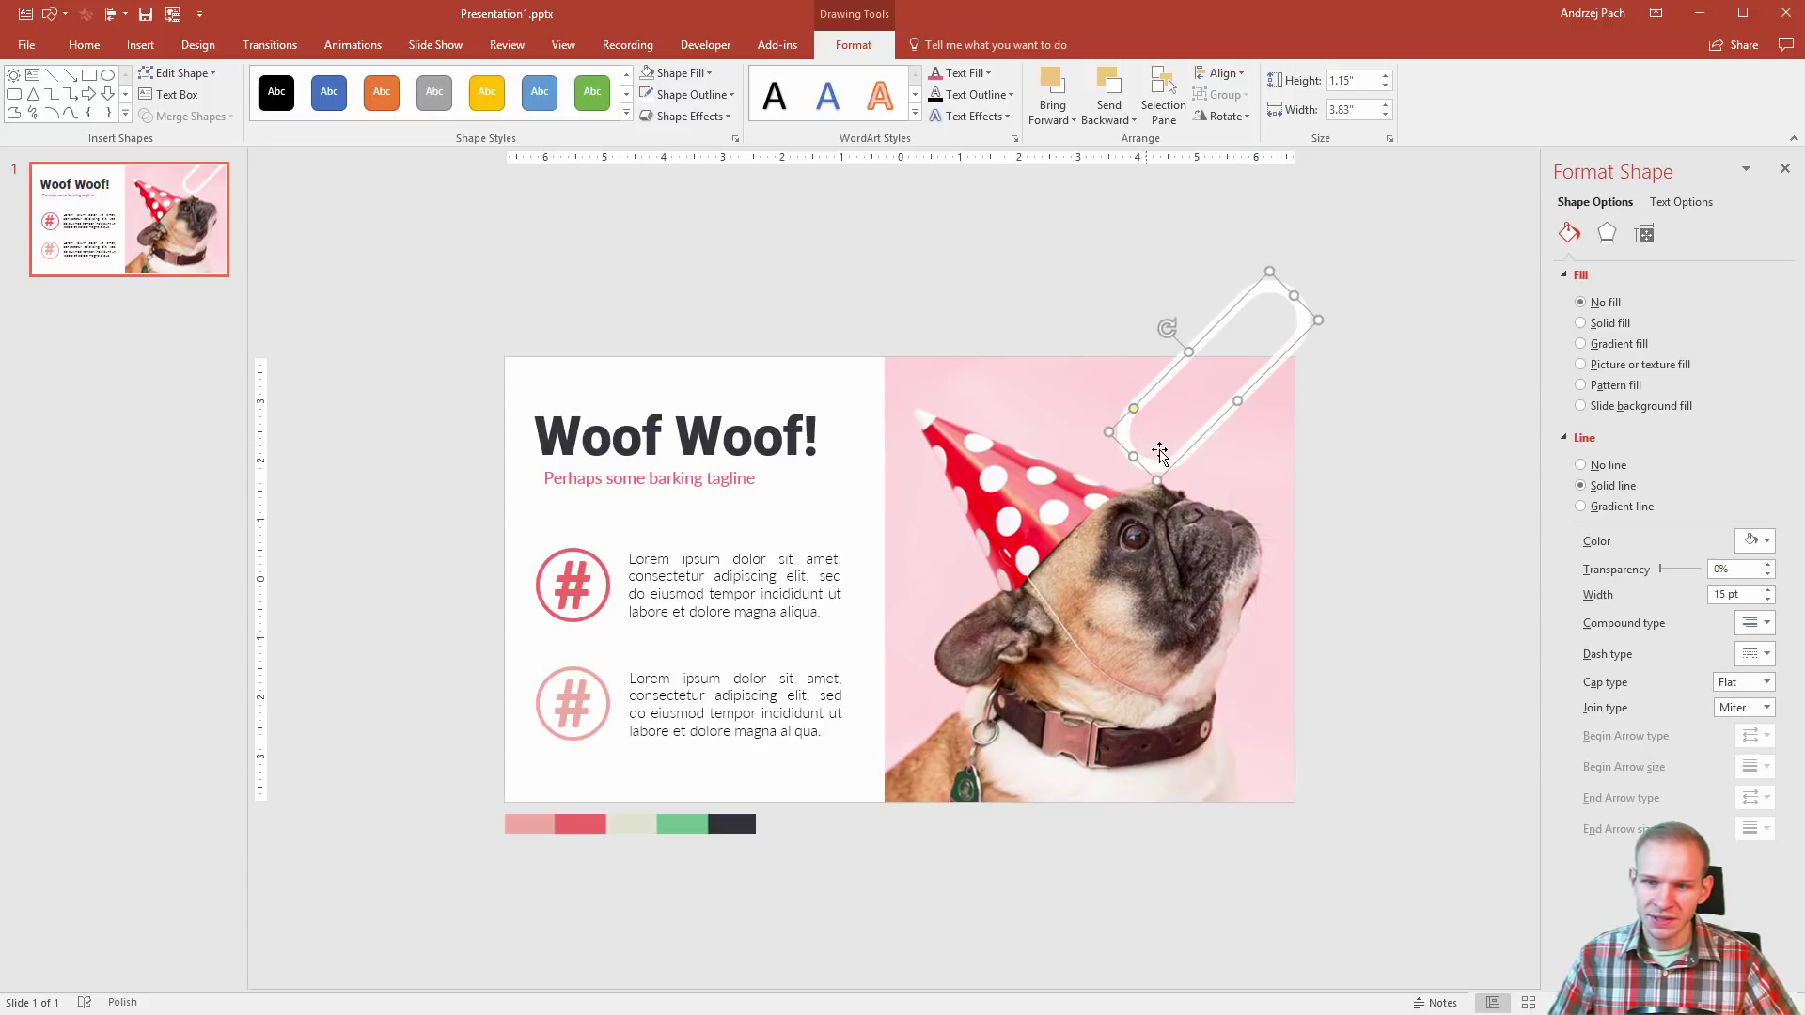
{"action": "left_click_drag", "start_coordinate": [1191, 433], "coordinate": [1274, 423]}
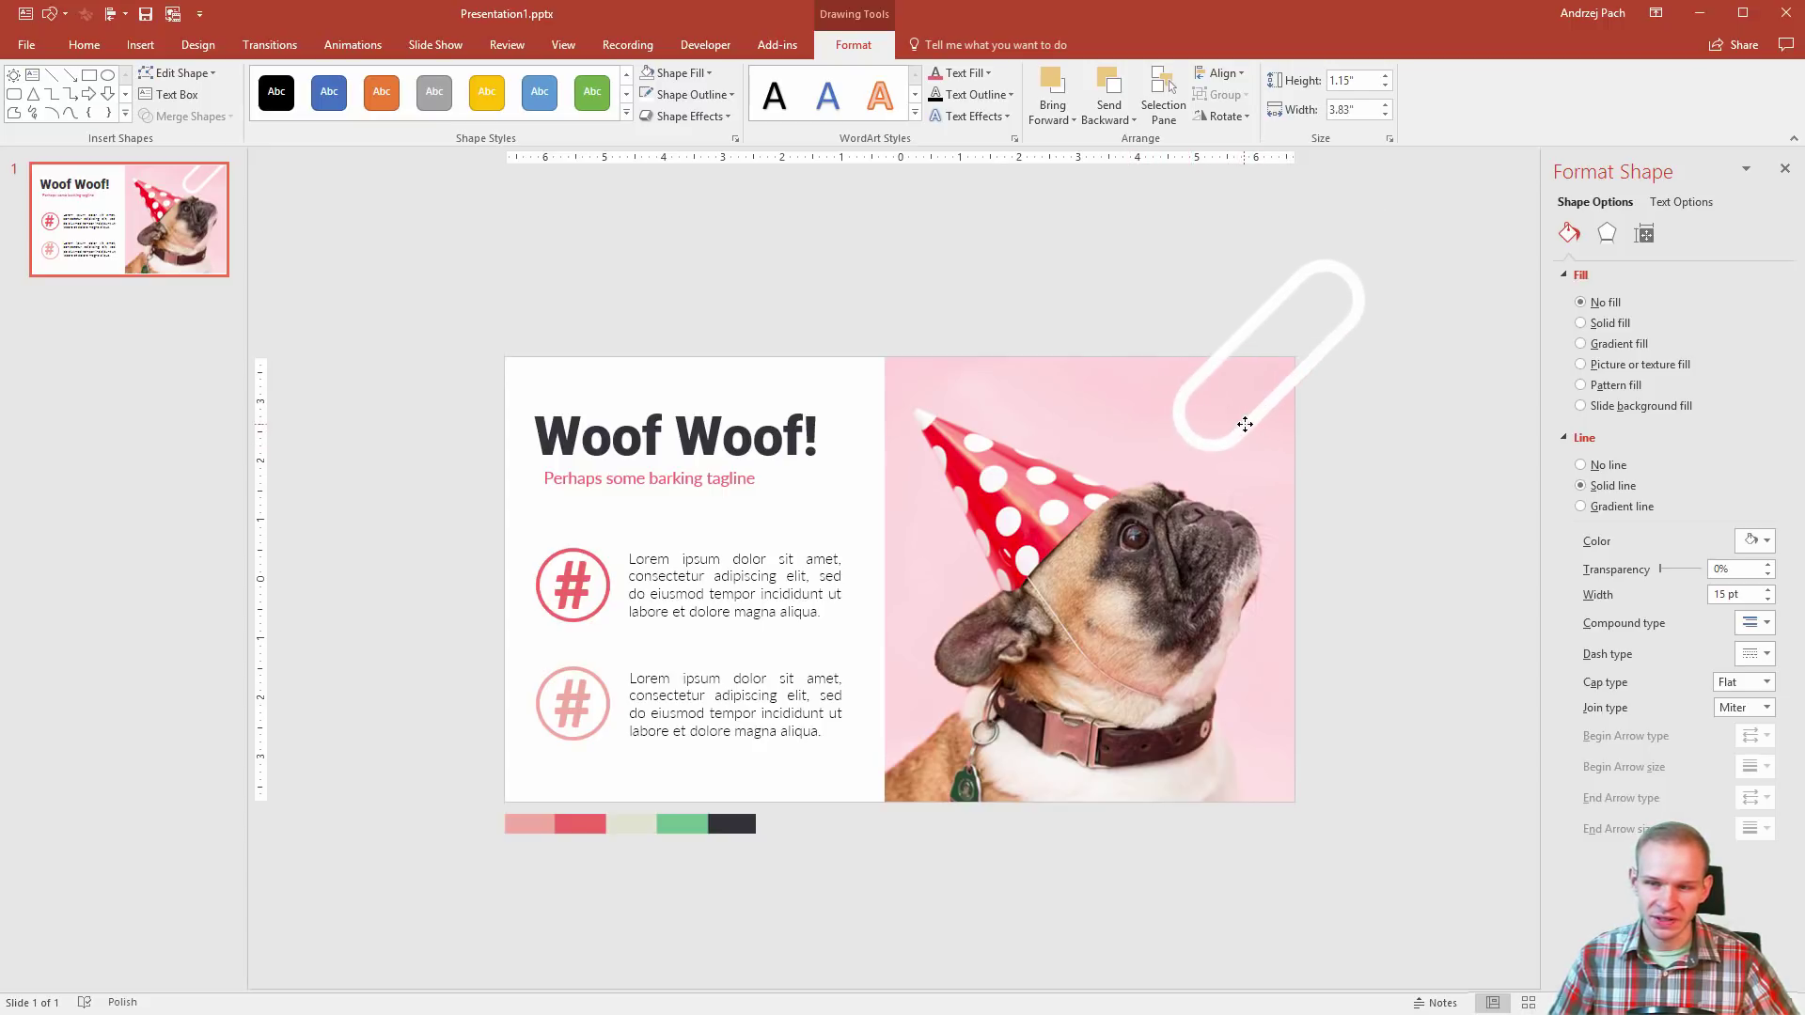
{"action": "left_click_drag", "start_coordinate": [1368, 276], "coordinate": [1313, 339]}
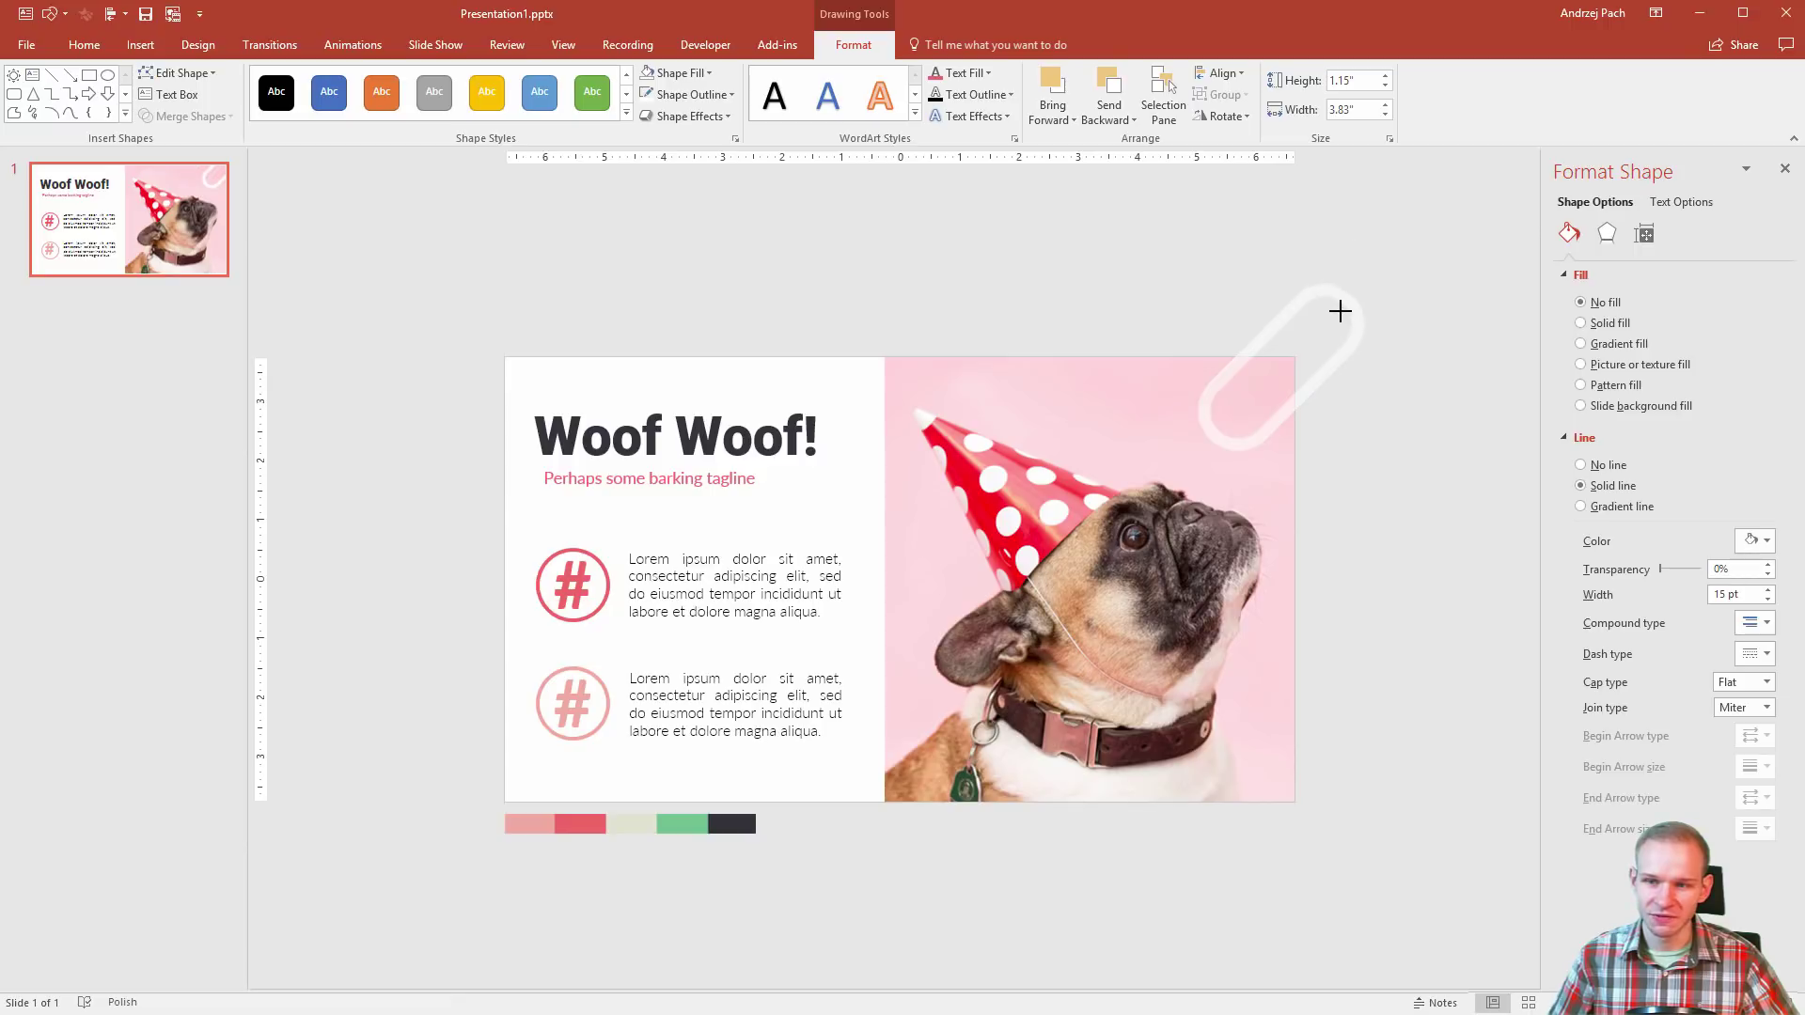
{"action": "left_click_drag", "start_coordinate": [1263, 437], "coordinate": [1274, 443]}
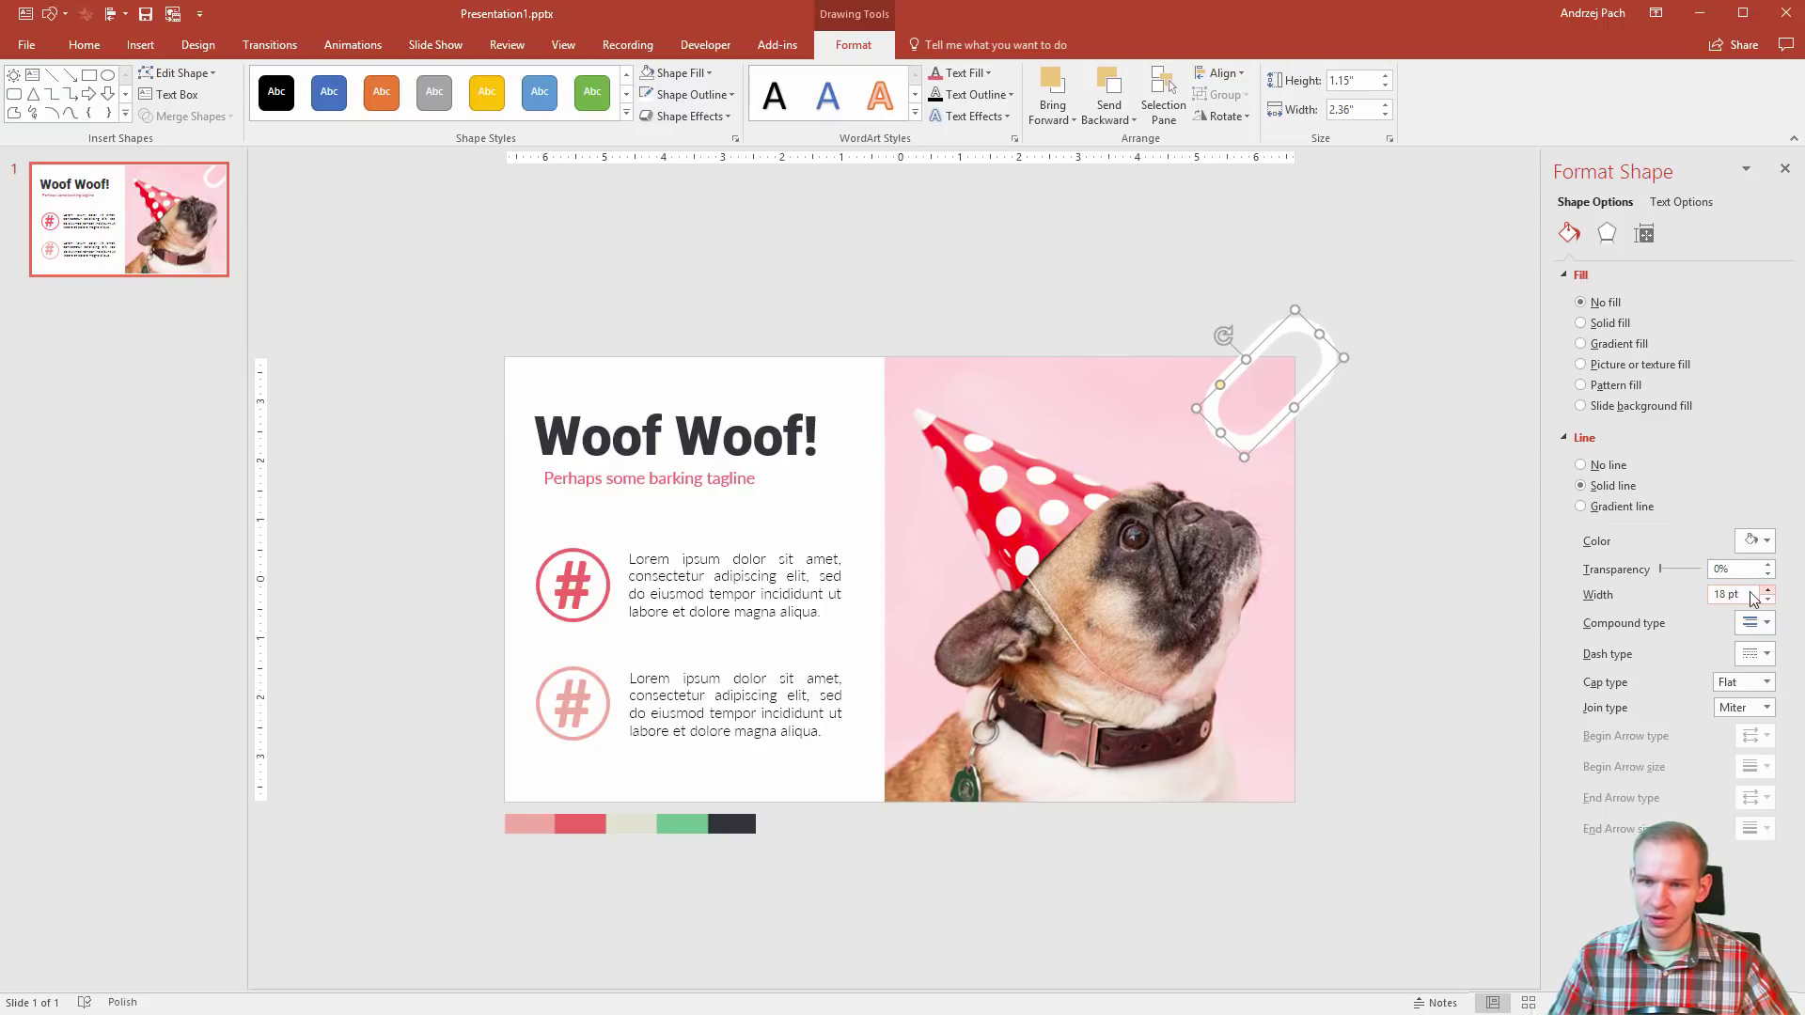
Step: Ctrl-drag a copy of the white ring and enlarge it, centered around the small ring
{"action": "left_click", "coordinate": [1249, 439]}
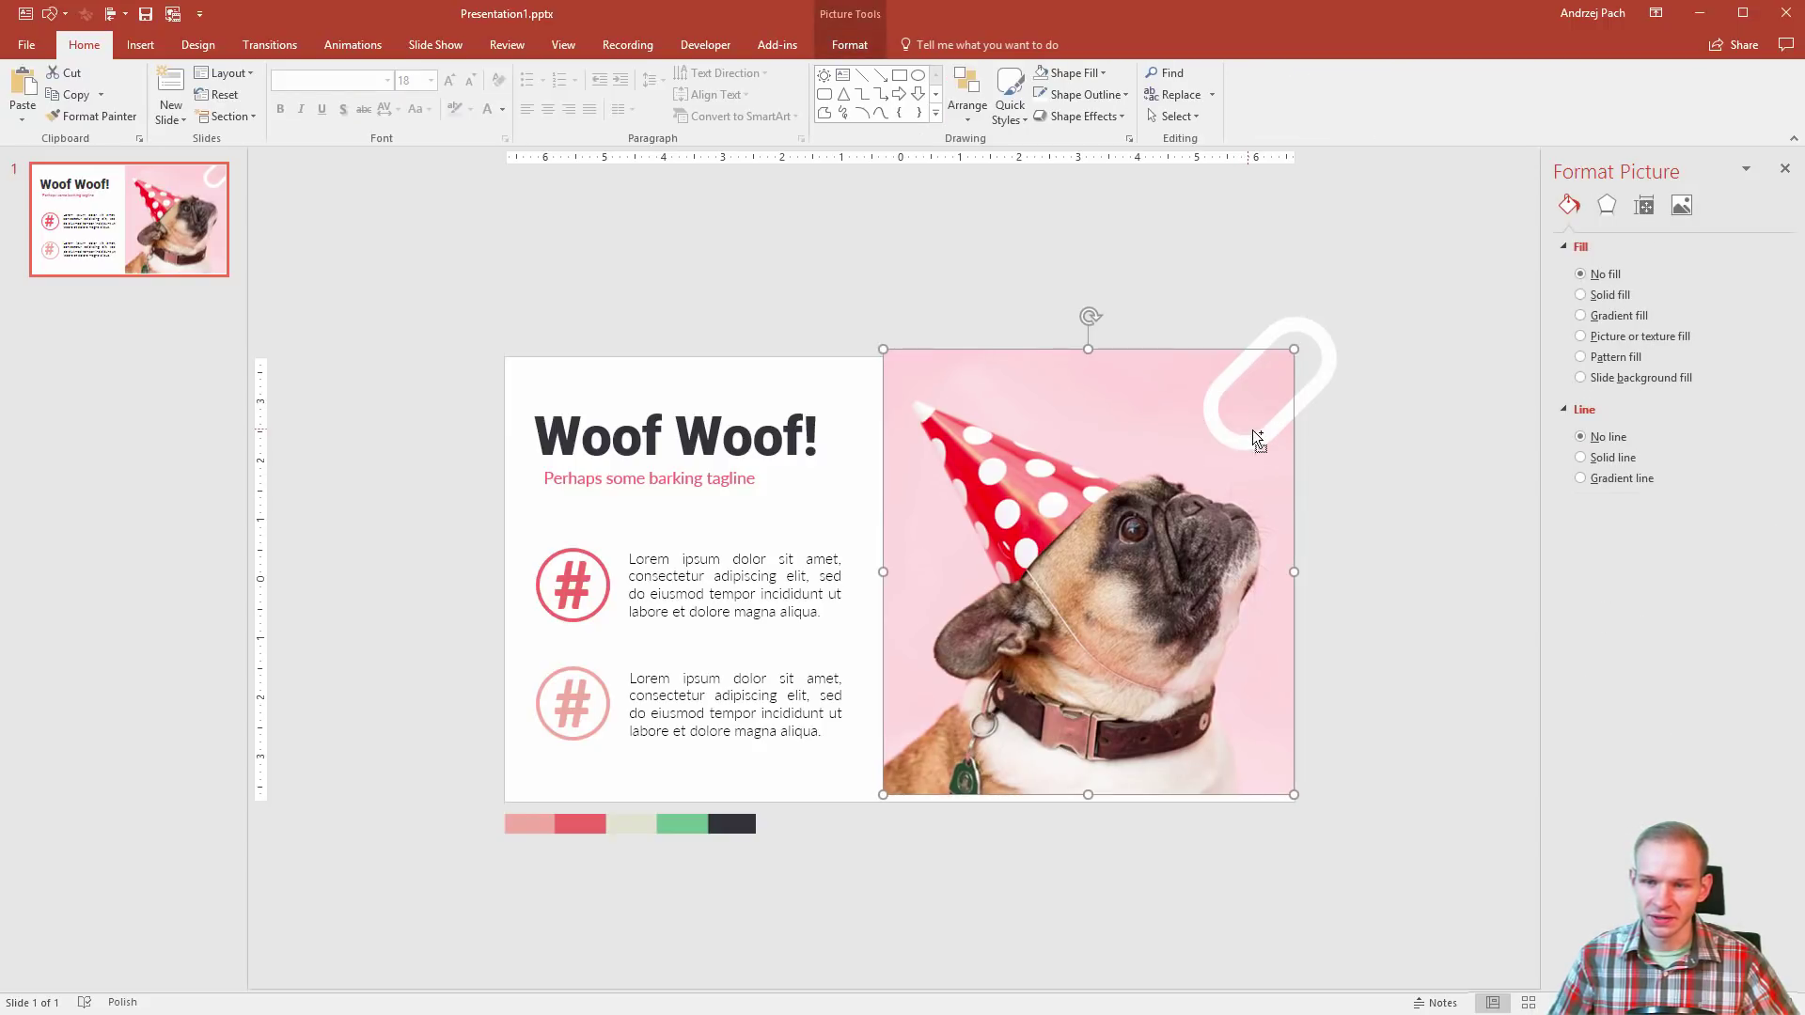
{"action": "left_click", "coordinate": [1327, 380]}
{"action": "left_click_drag", "start_coordinate": [1327, 380], "coordinate": [1341, 378]}
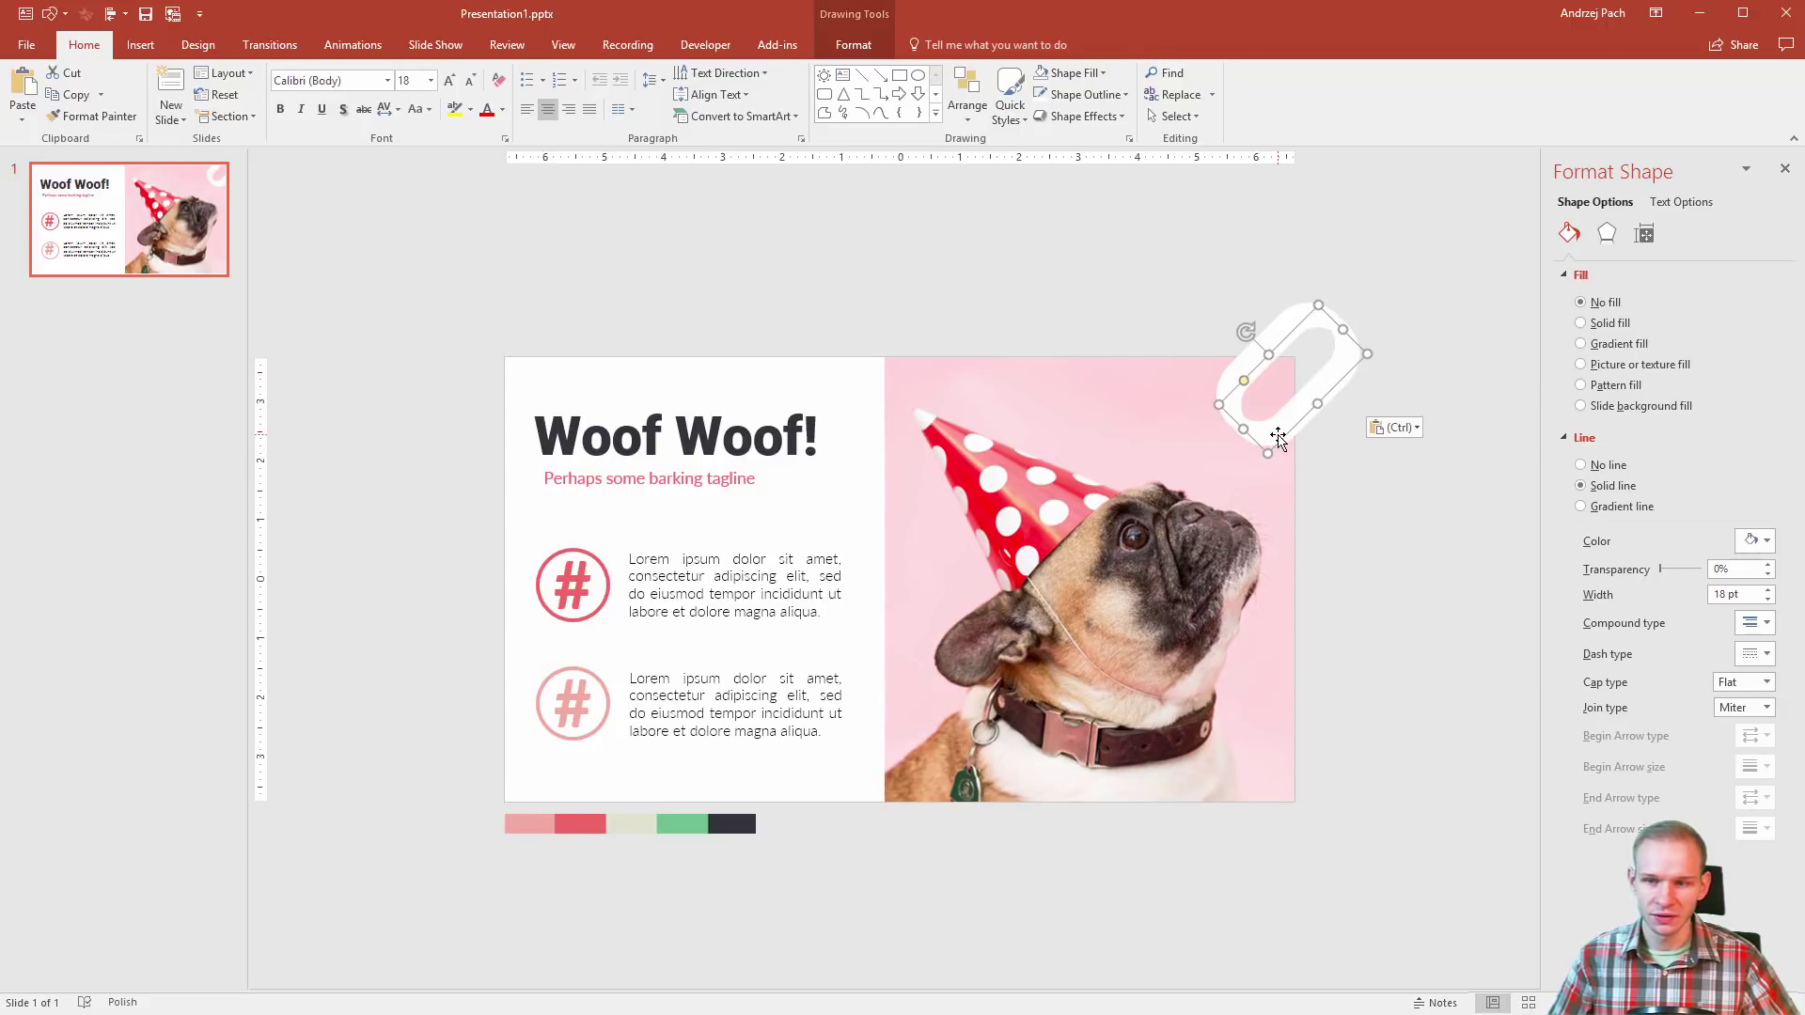
{"action": "mouse_move", "coordinate": [1278, 439]}
{"action": "left_mouse_down"}
{"action": "mouse_move", "coordinate": [1235, 429]}
{"action": "mouse_move", "coordinate": [1267, 506]}
{"action": "left_mouse_up"}
{"action": "left_click_drag", "start_coordinate": [1351, 302], "coordinate": [1375, 302]}
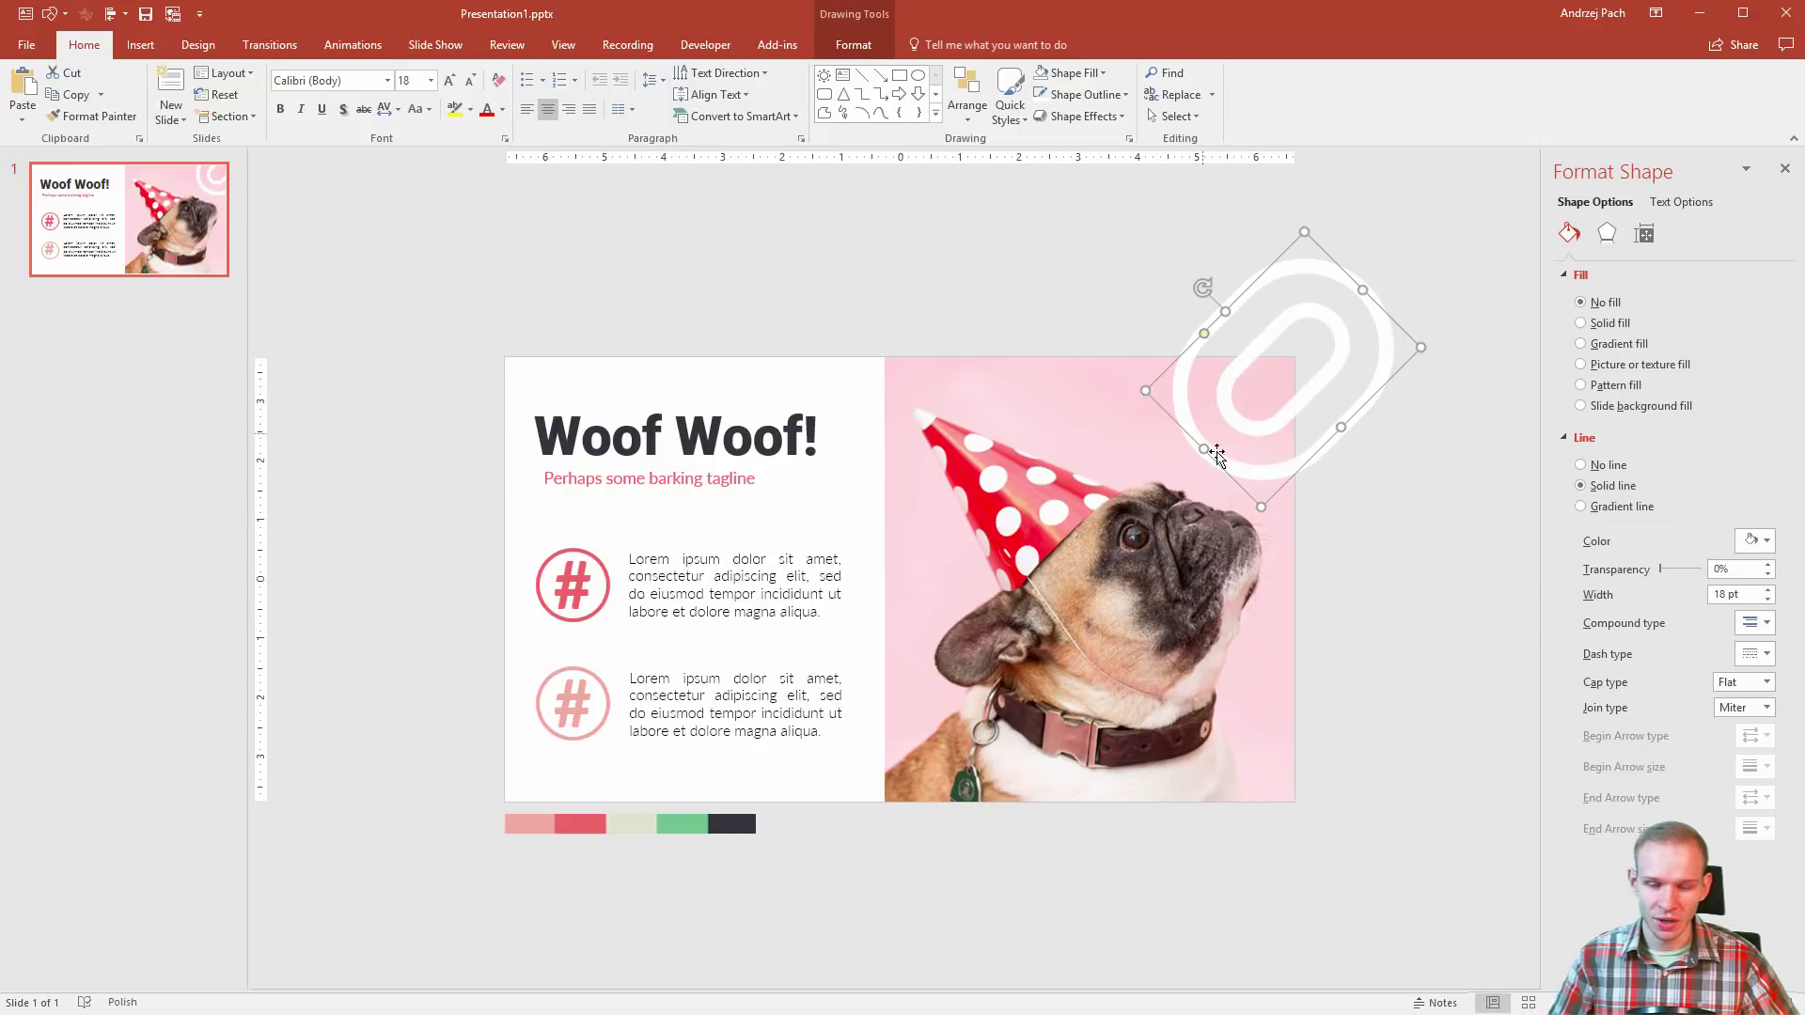
{"action": "left_click_drag", "start_coordinate": [1277, 484], "coordinate": [1202, 459]}
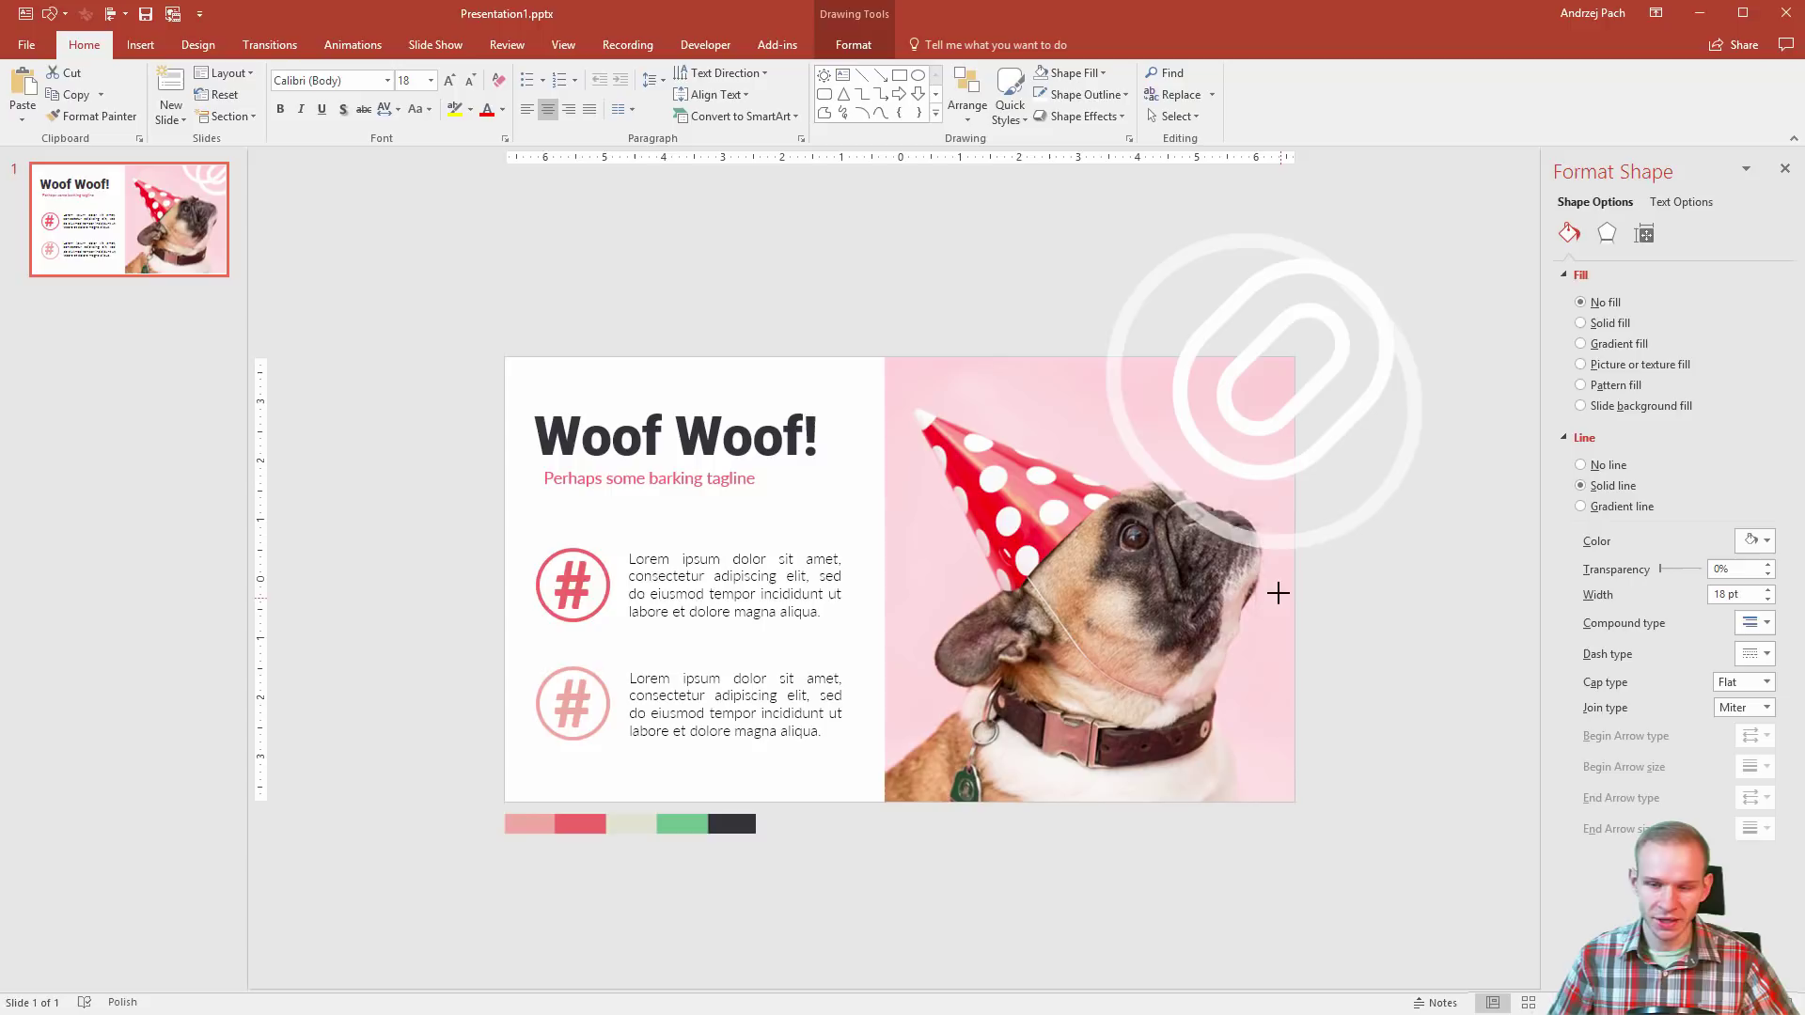
{"action": "left_click_drag", "start_coordinate": [1202, 459], "coordinate": [1270, 597]}
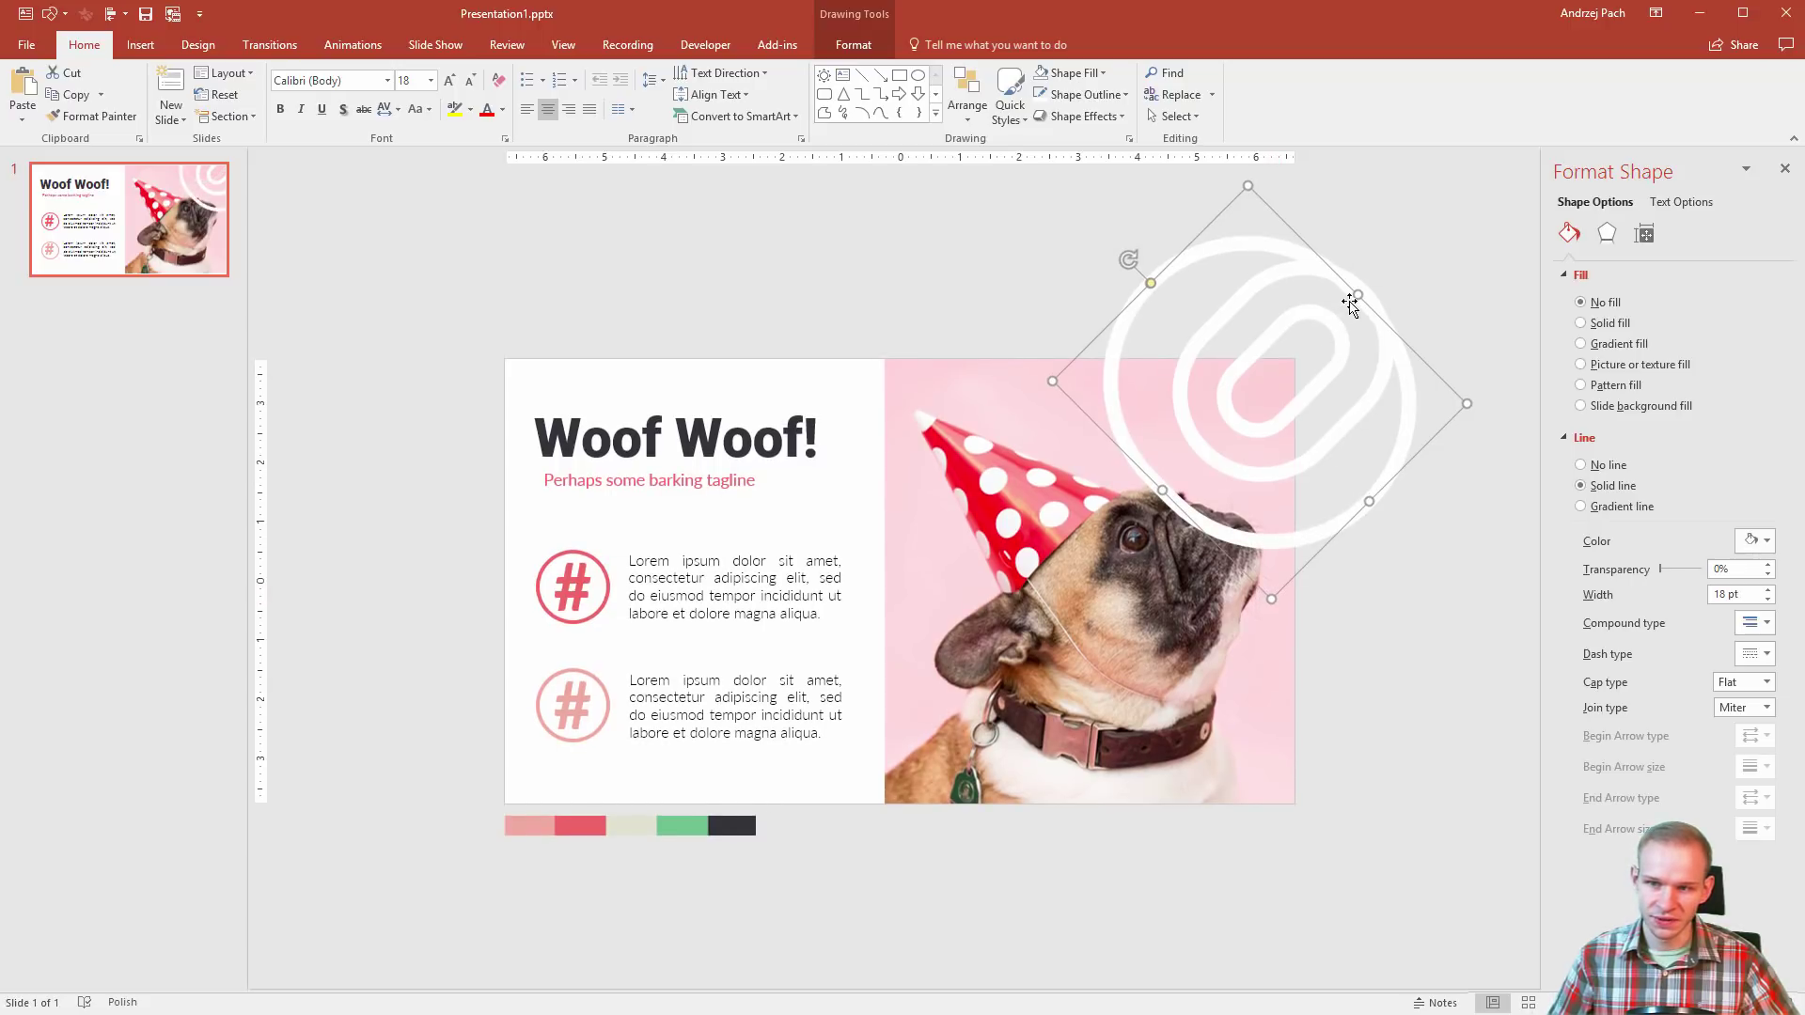
{"action": "left_click_drag", "start_coordinate": [1355, 296], "coordinate": [1486, 222]}
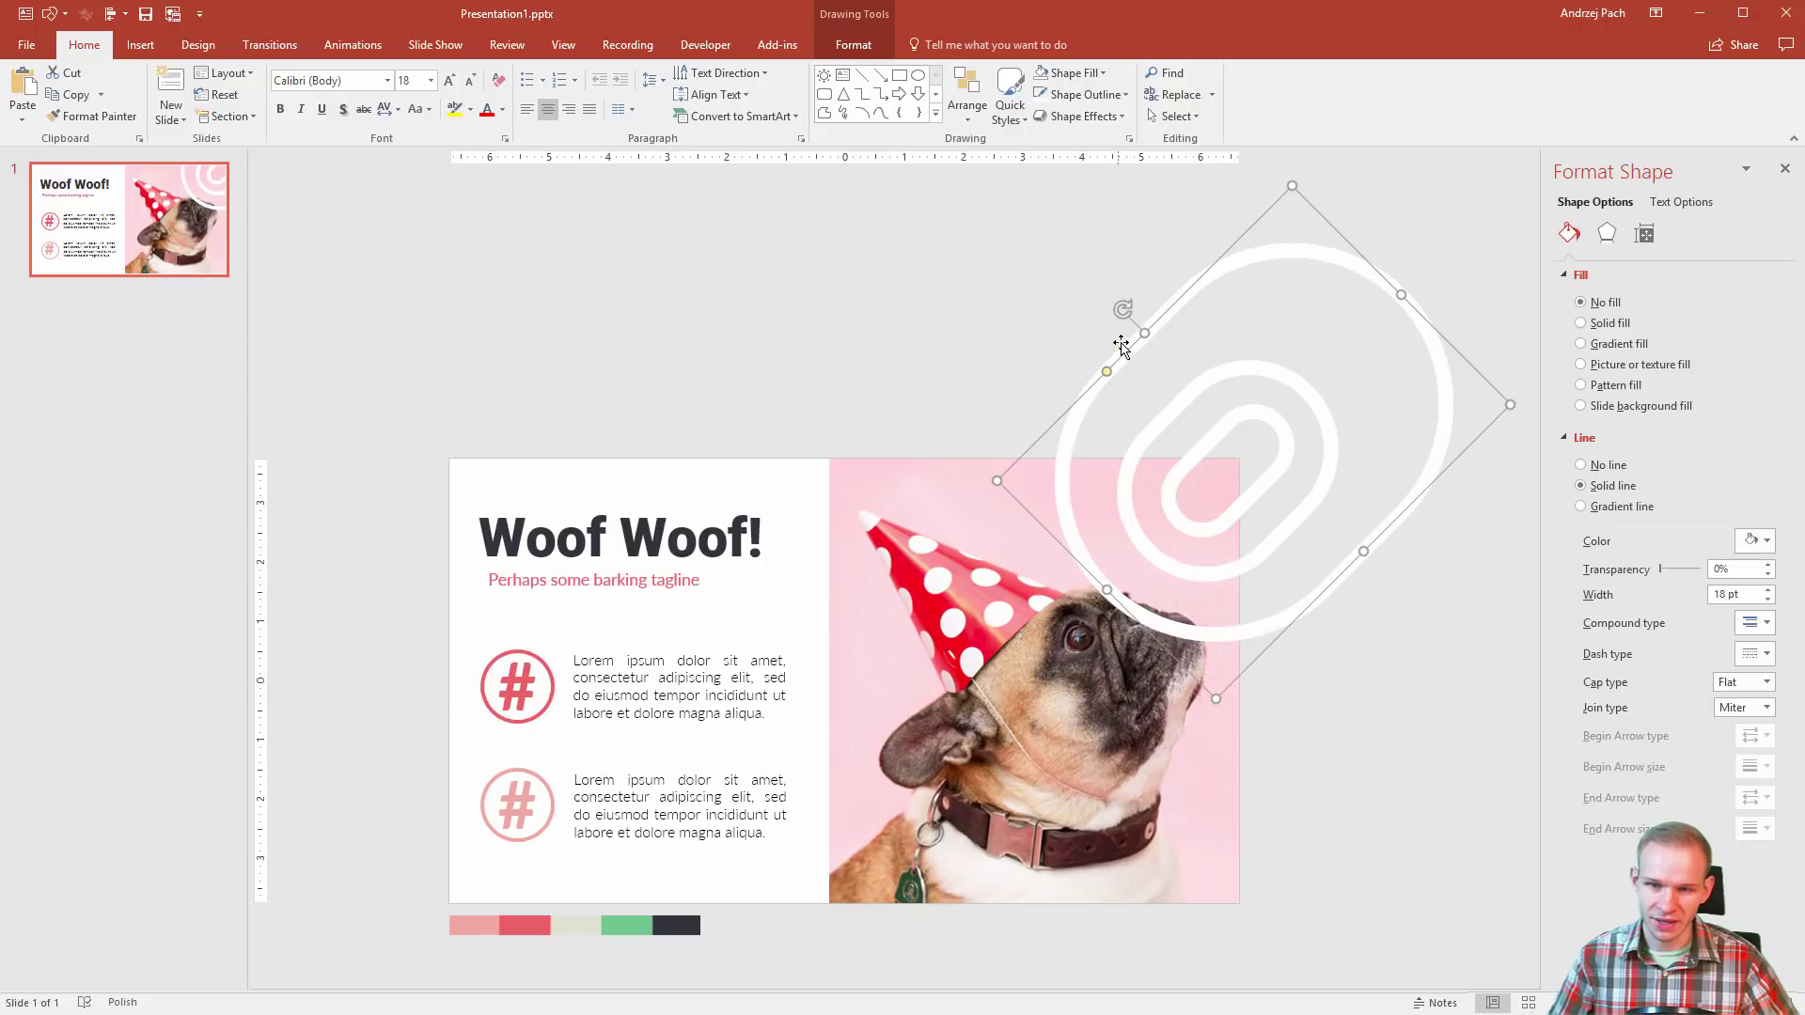
Step: Check the two rings' alignment, then duplicate the larger ring into a bigger third ring
{"action": "left_click", "coordinate": [1122, 346]}
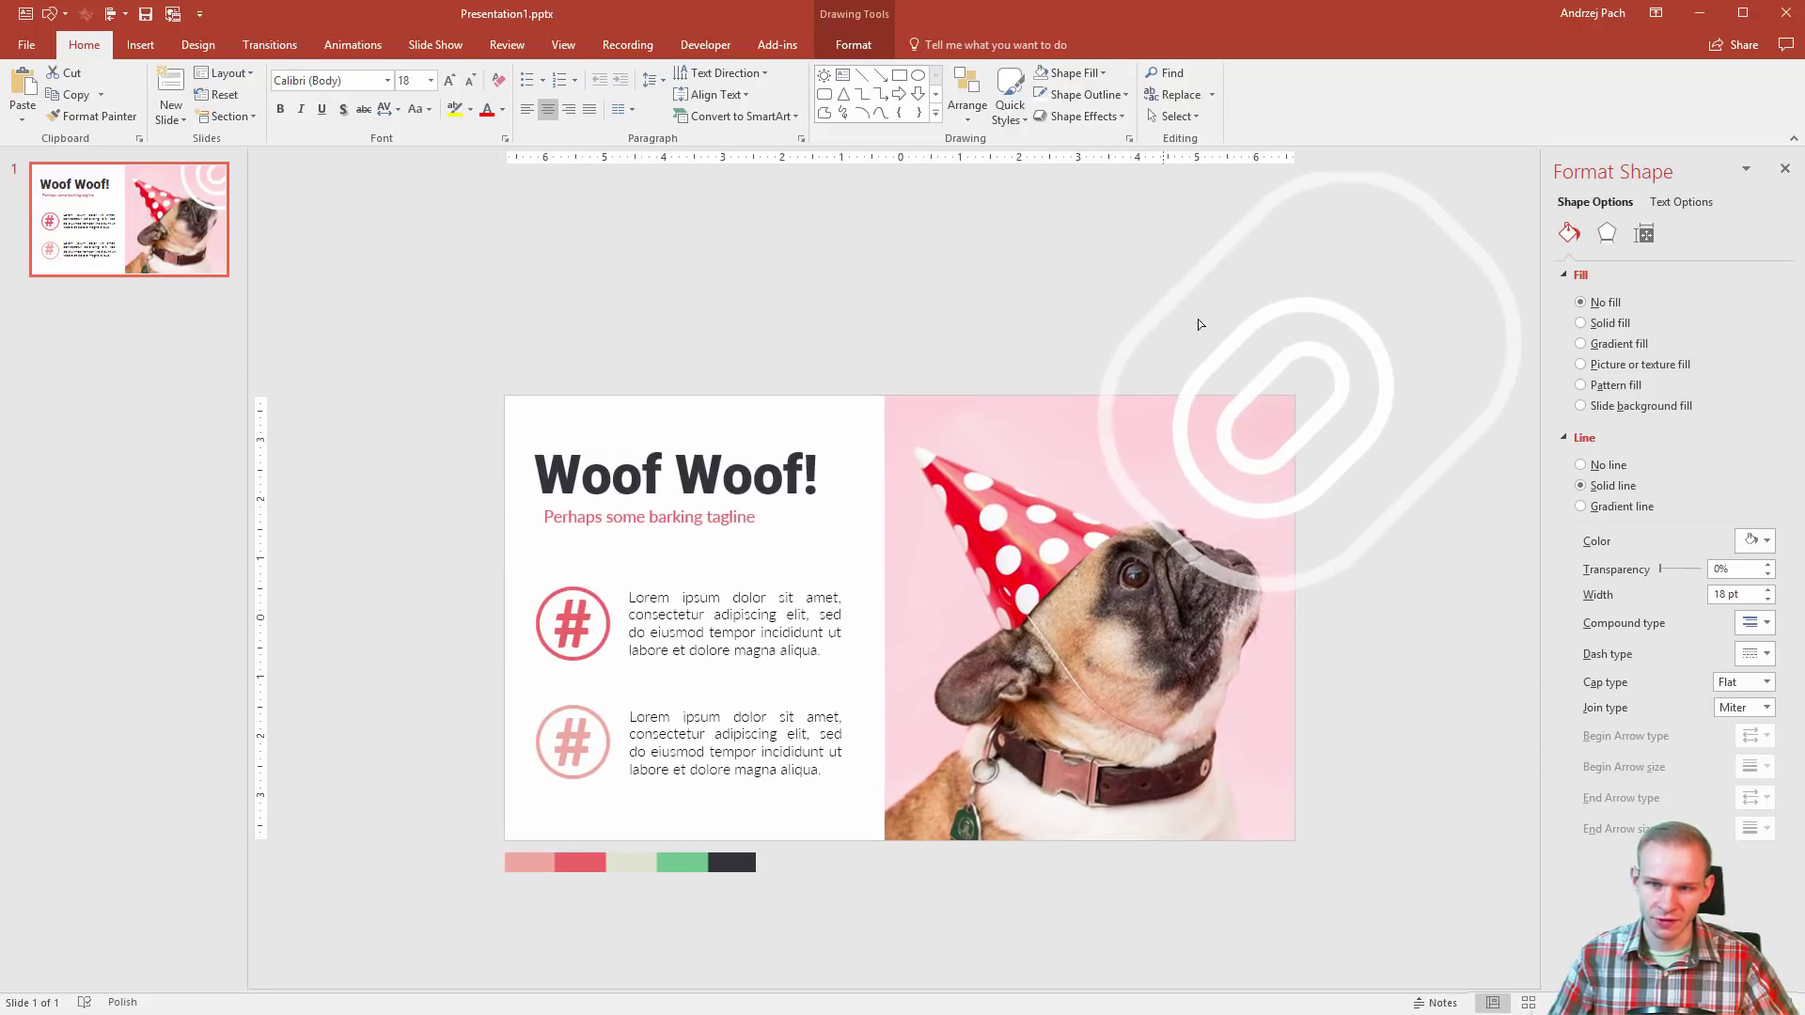
{"action": "left_click", "coordinate": [1188, 321]}
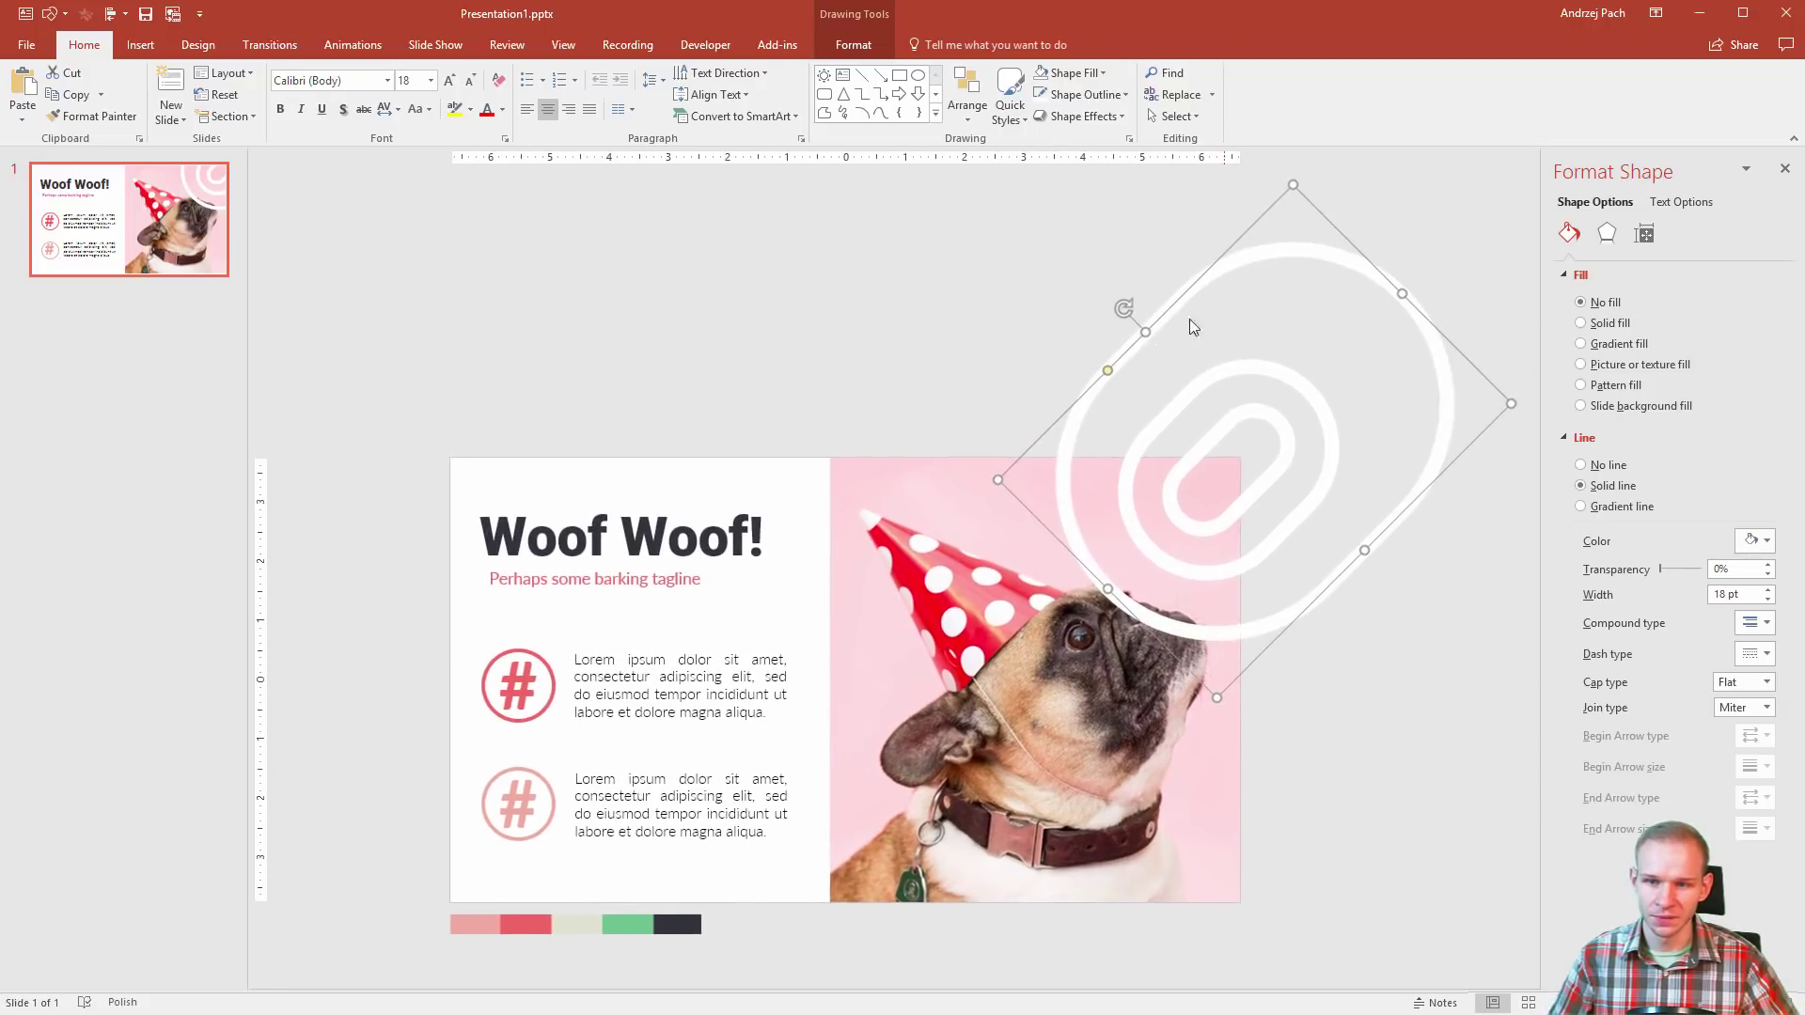
{"action": "left_click", "coordinate": [1143, 330]}
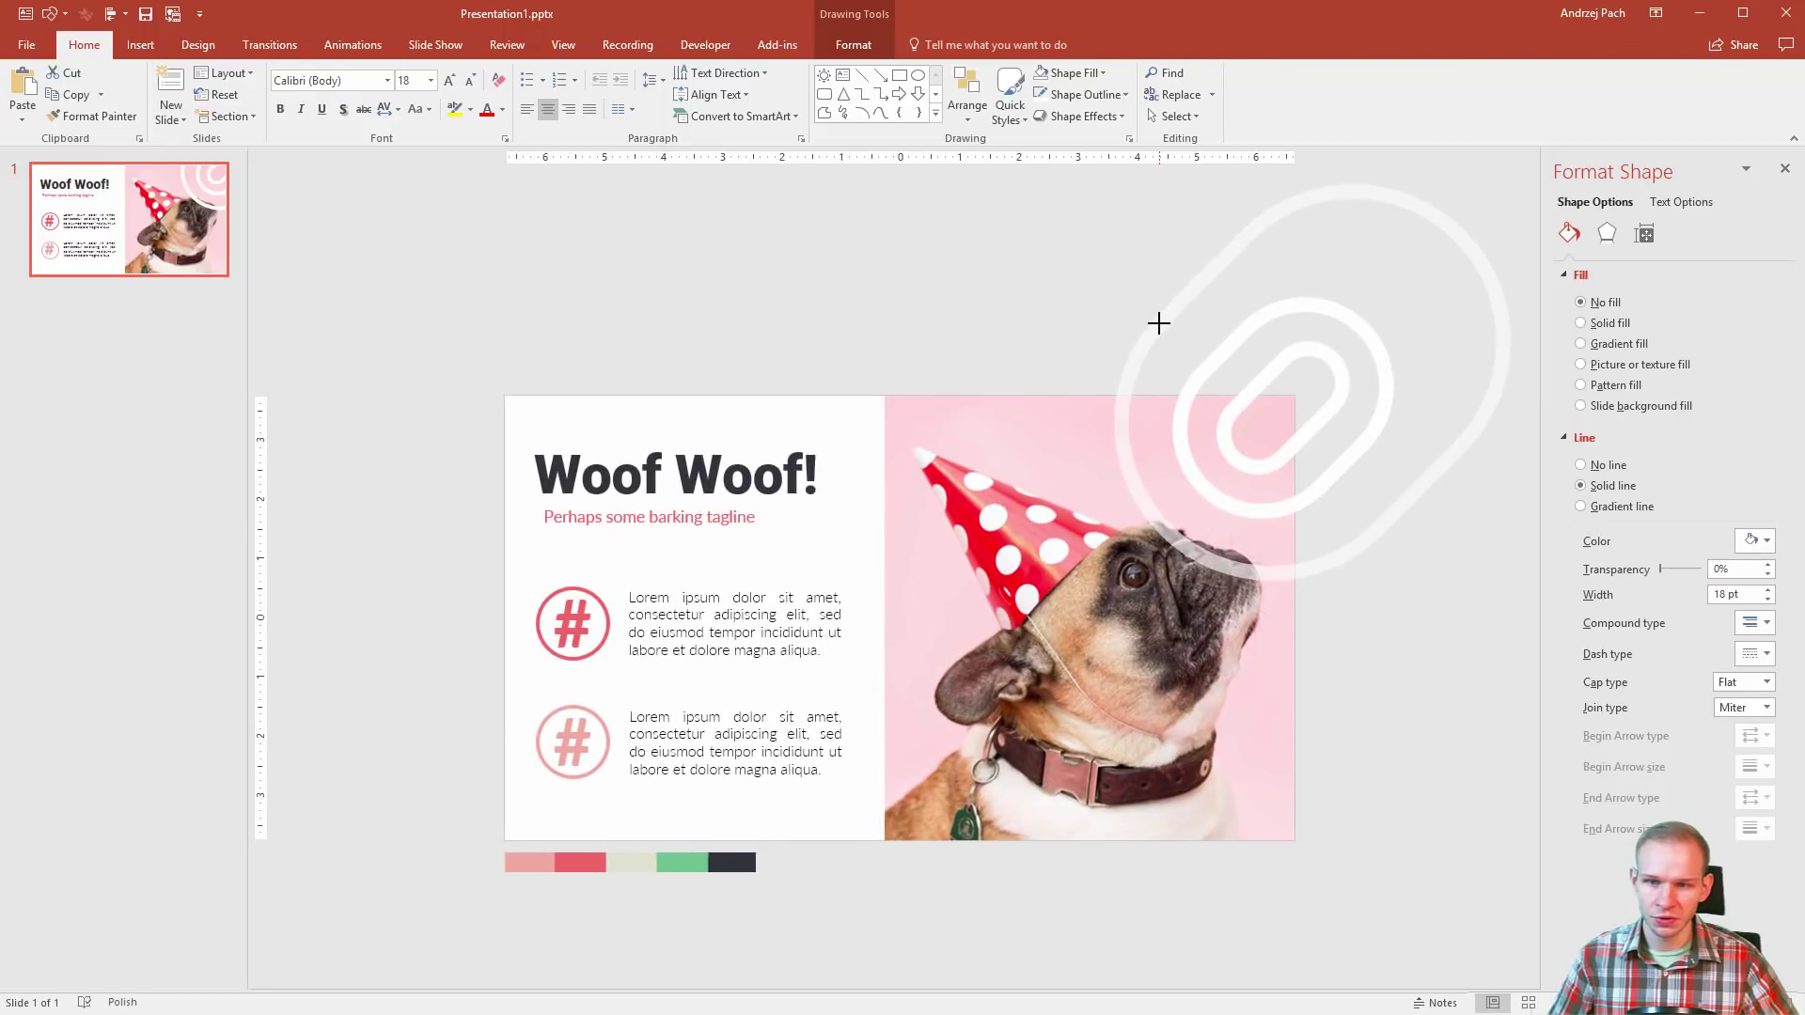
{"action": "left_click", "coordinate": [1158, 323]}
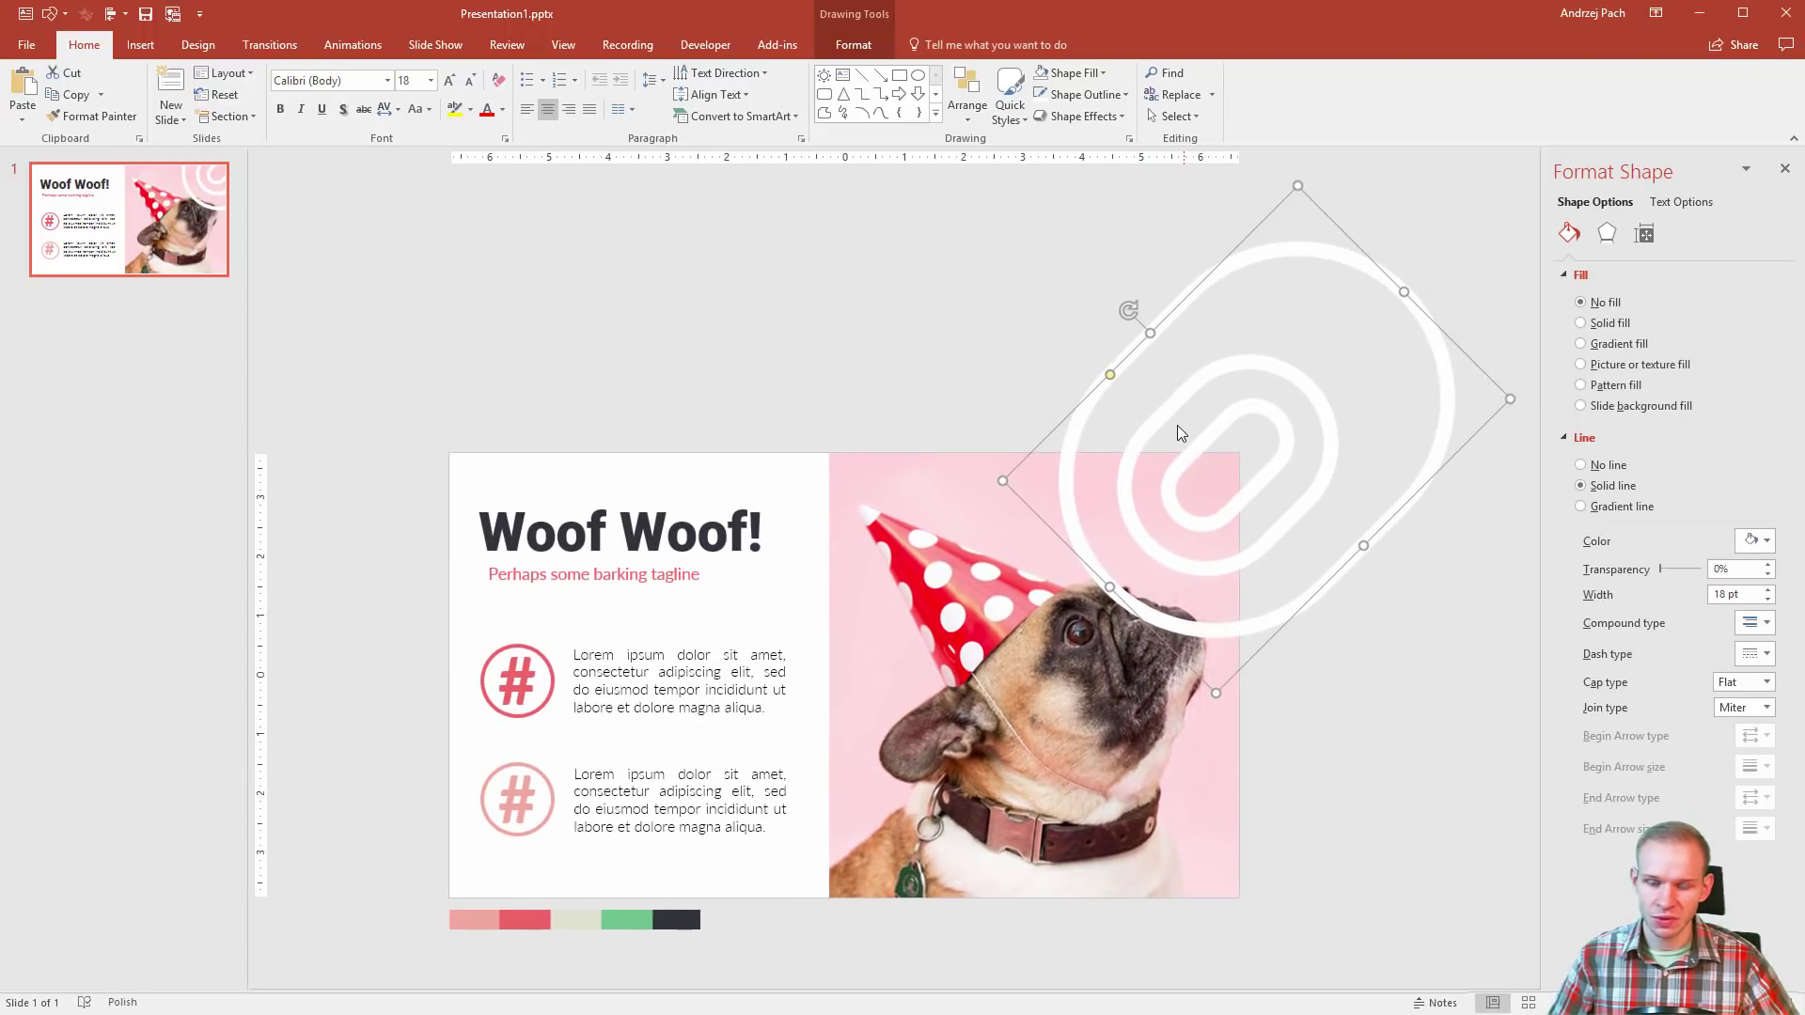
{"action": "left_click", "coordinate": [1361, 550]}
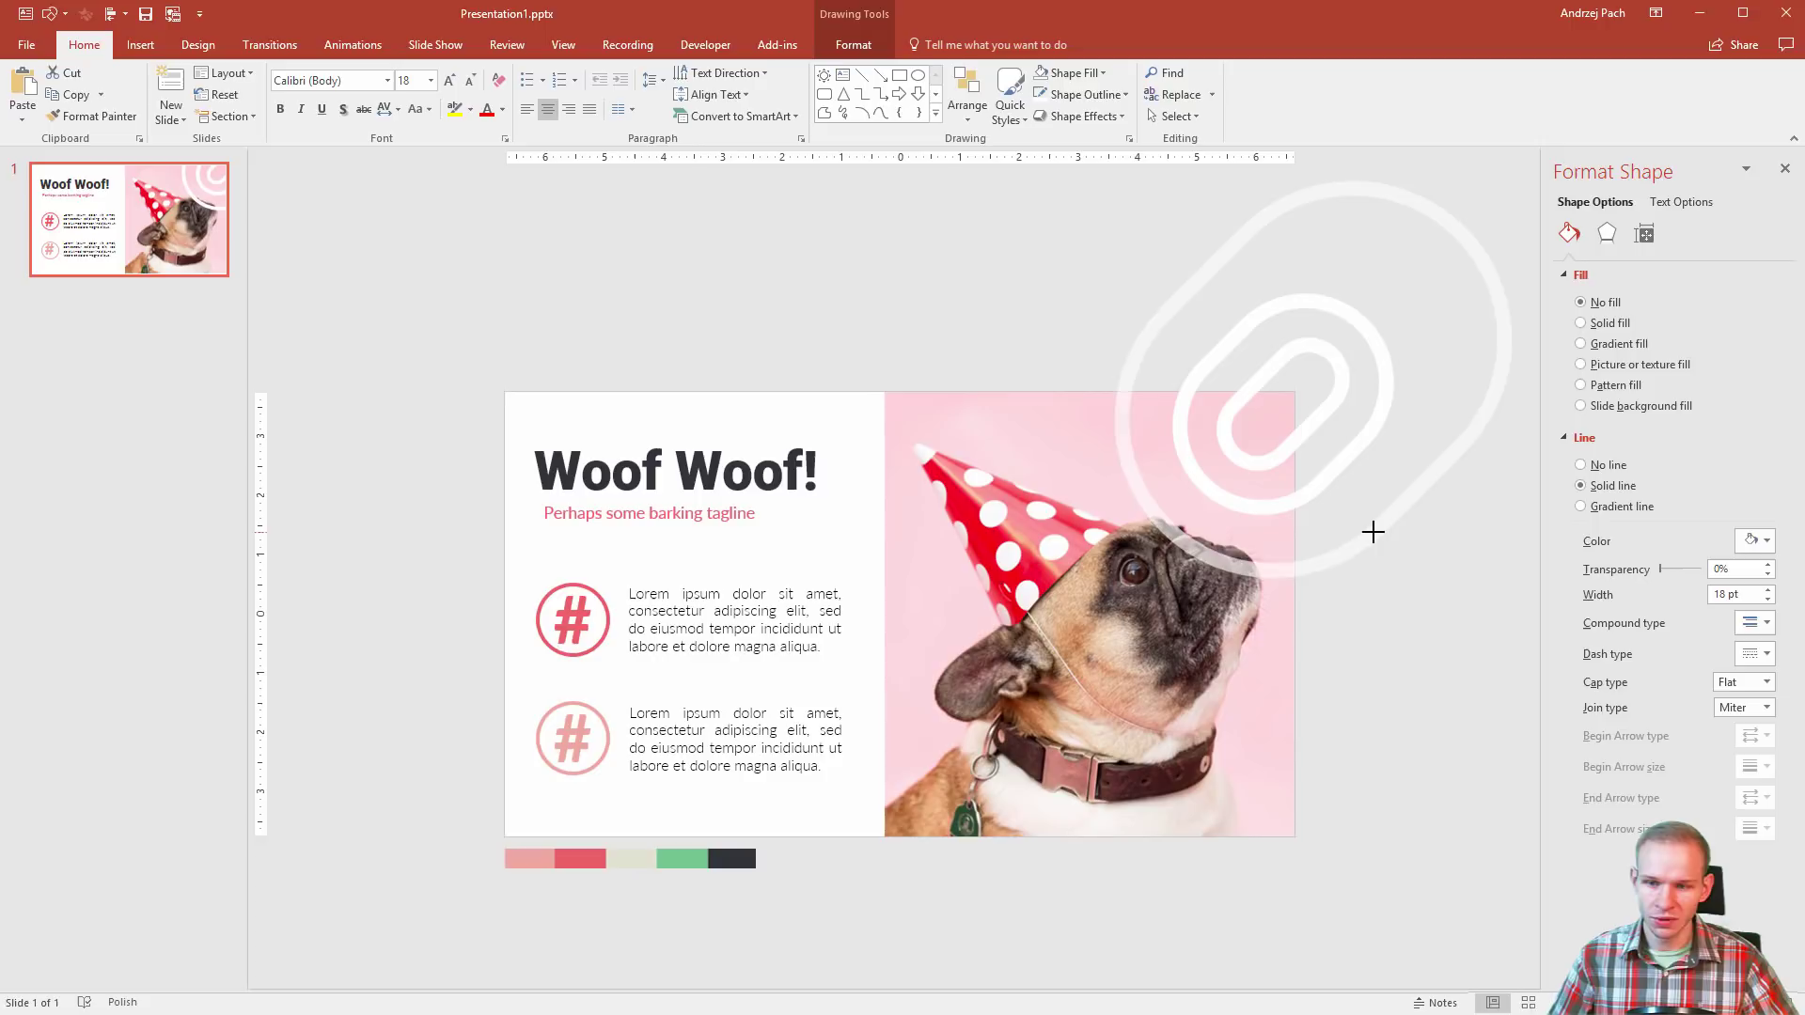
{"action": "left_click", "coordinate": [1363, 527]}
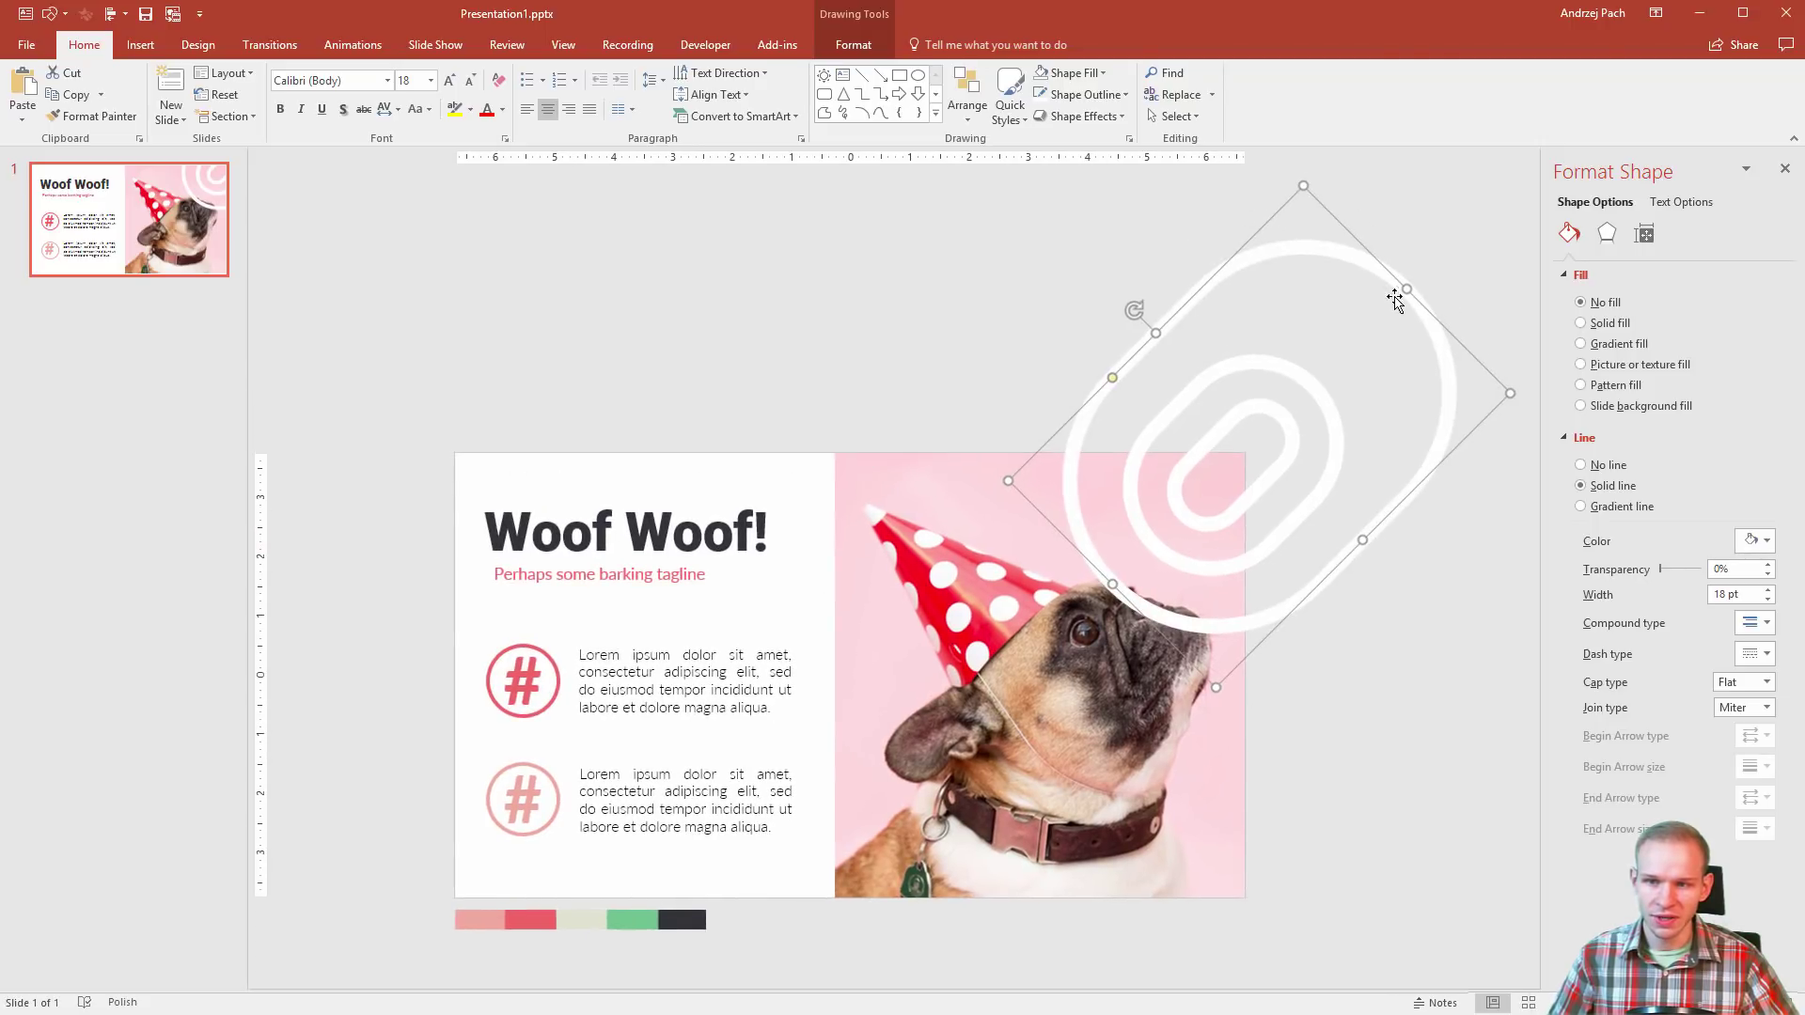
{"action": "left_click", "coordinate": [1375, 303]}
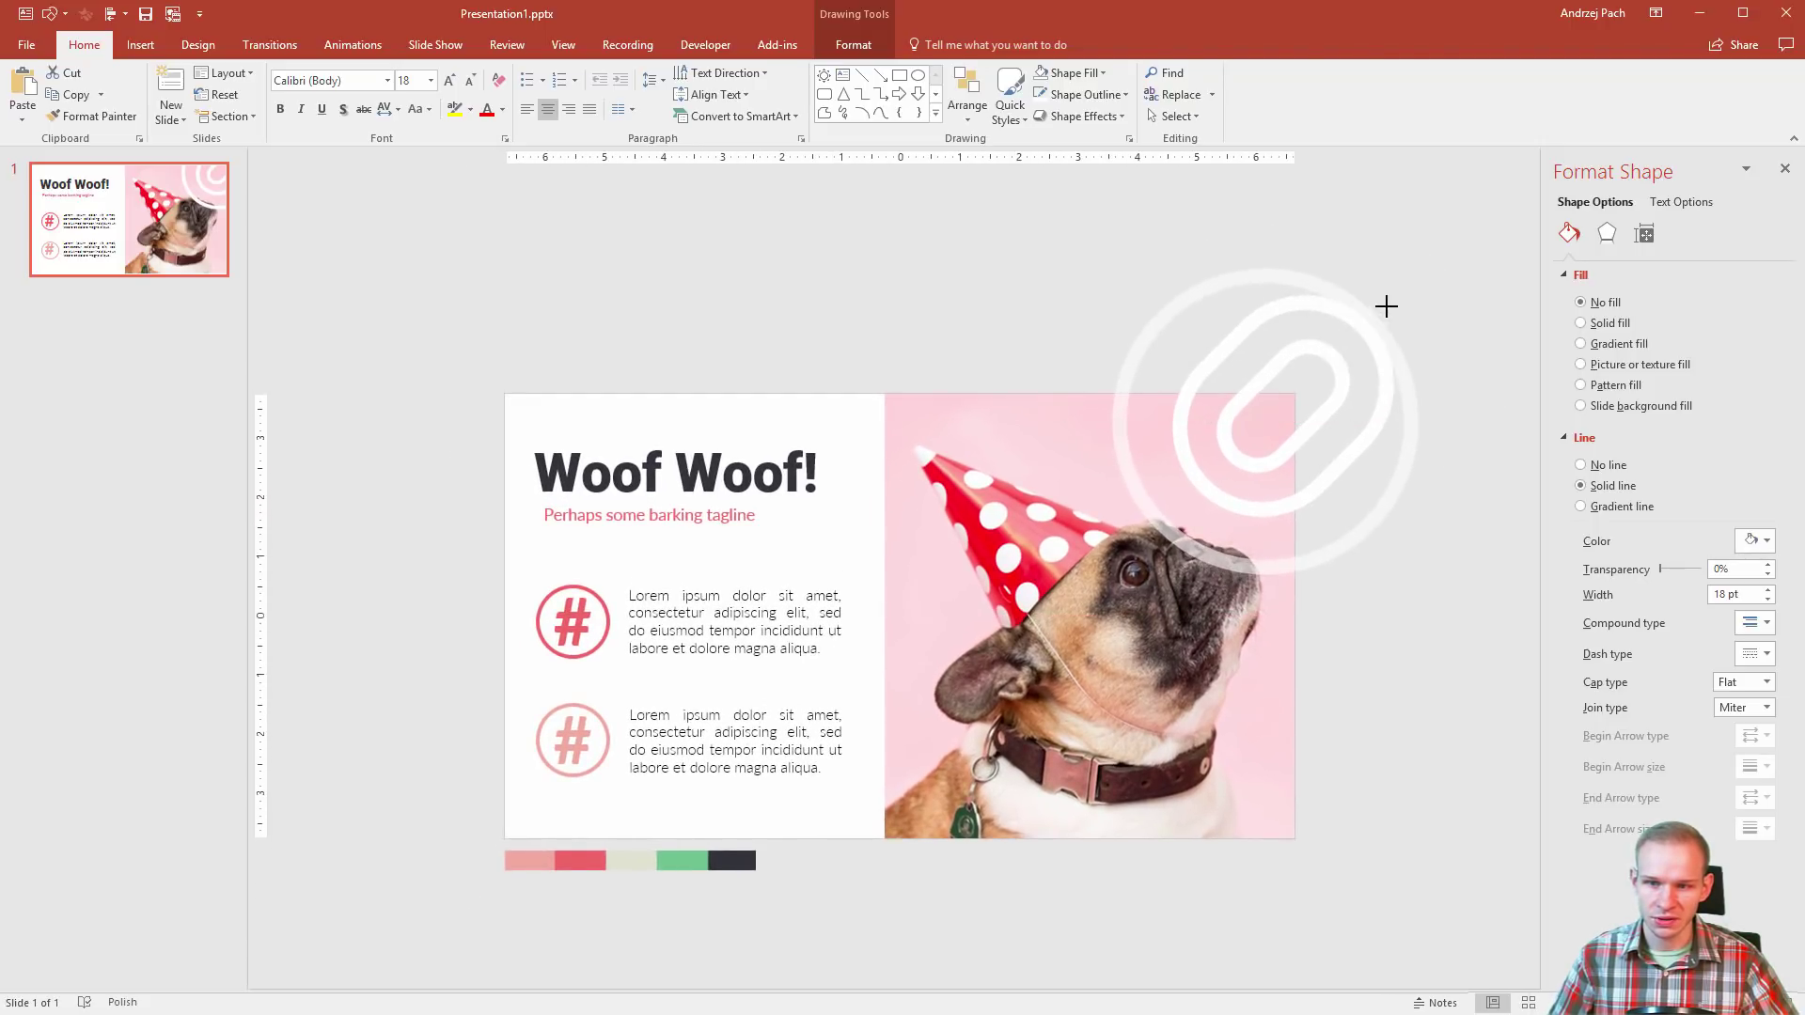
{"action": "left_click_drag", "start_coordinate": [1327, 344], "coordinate": [1397, 291]}
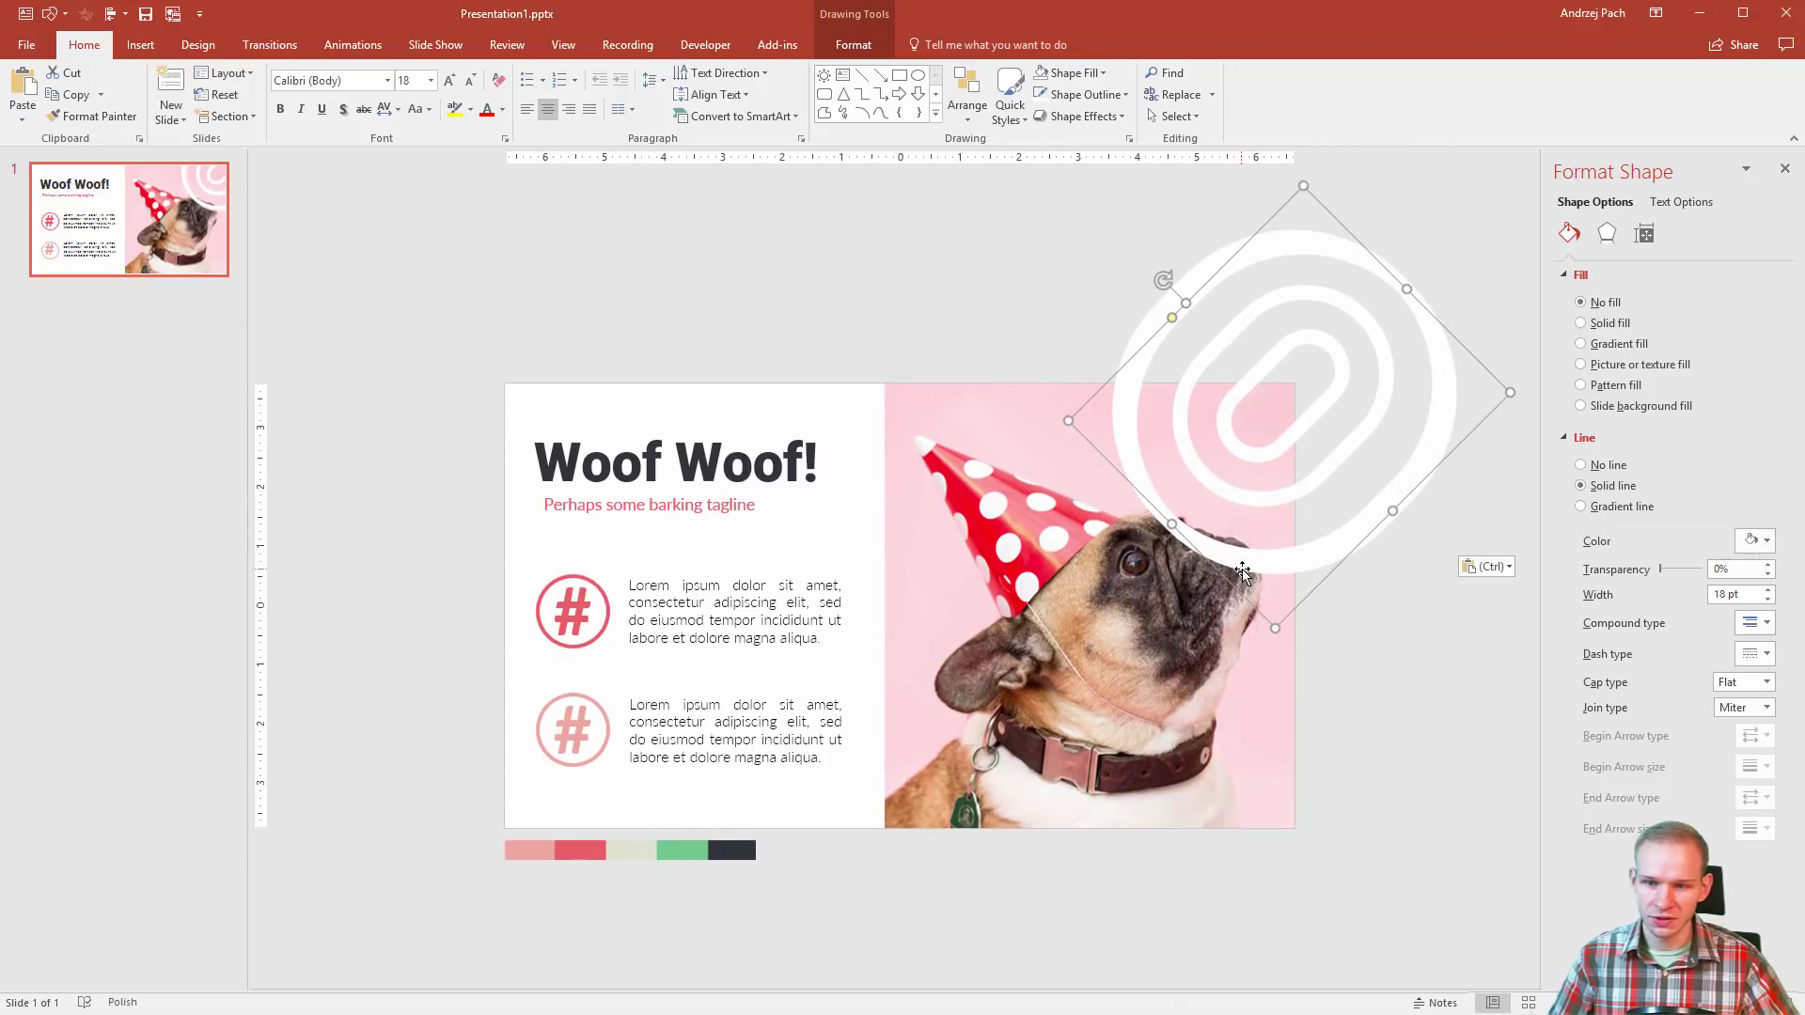
{"action": "left_click_drag", "start_coordinate": [1345, 577], "coordinate": [1264, 600]}
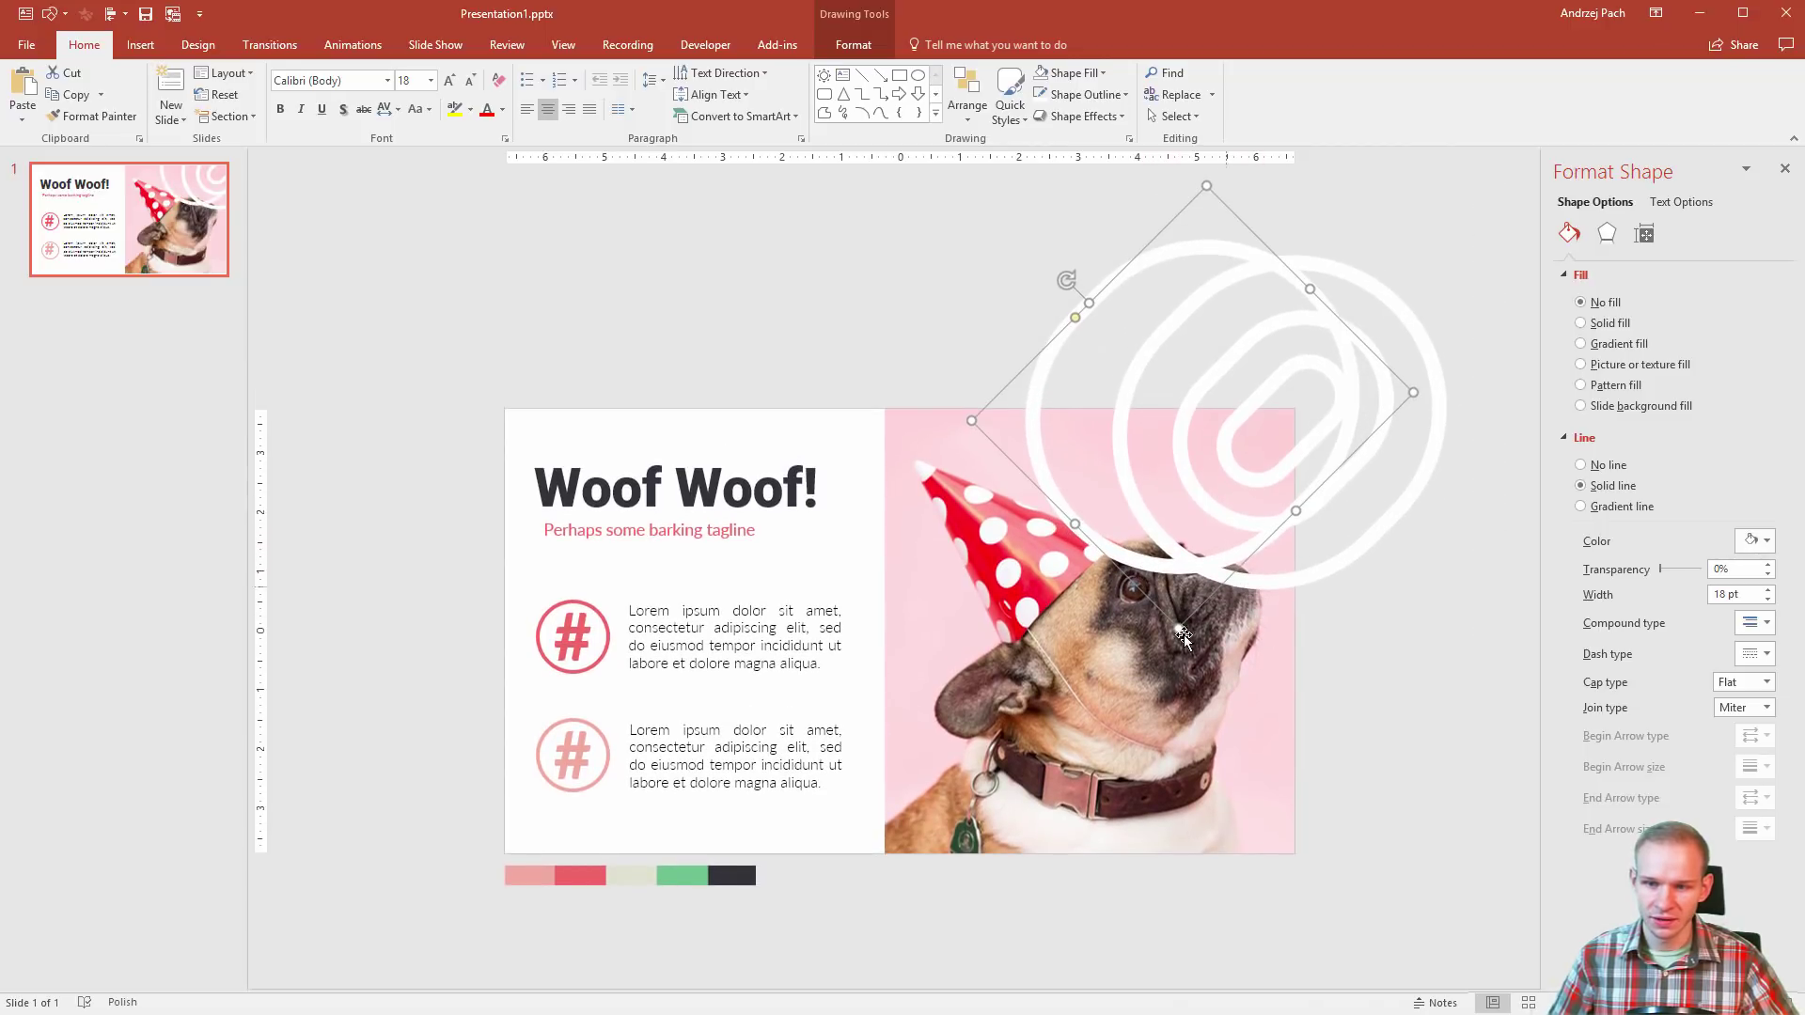
{"action": "left_click_drag", "start_coordinate": [1187, 650], "coordinate": [1256, 696]}
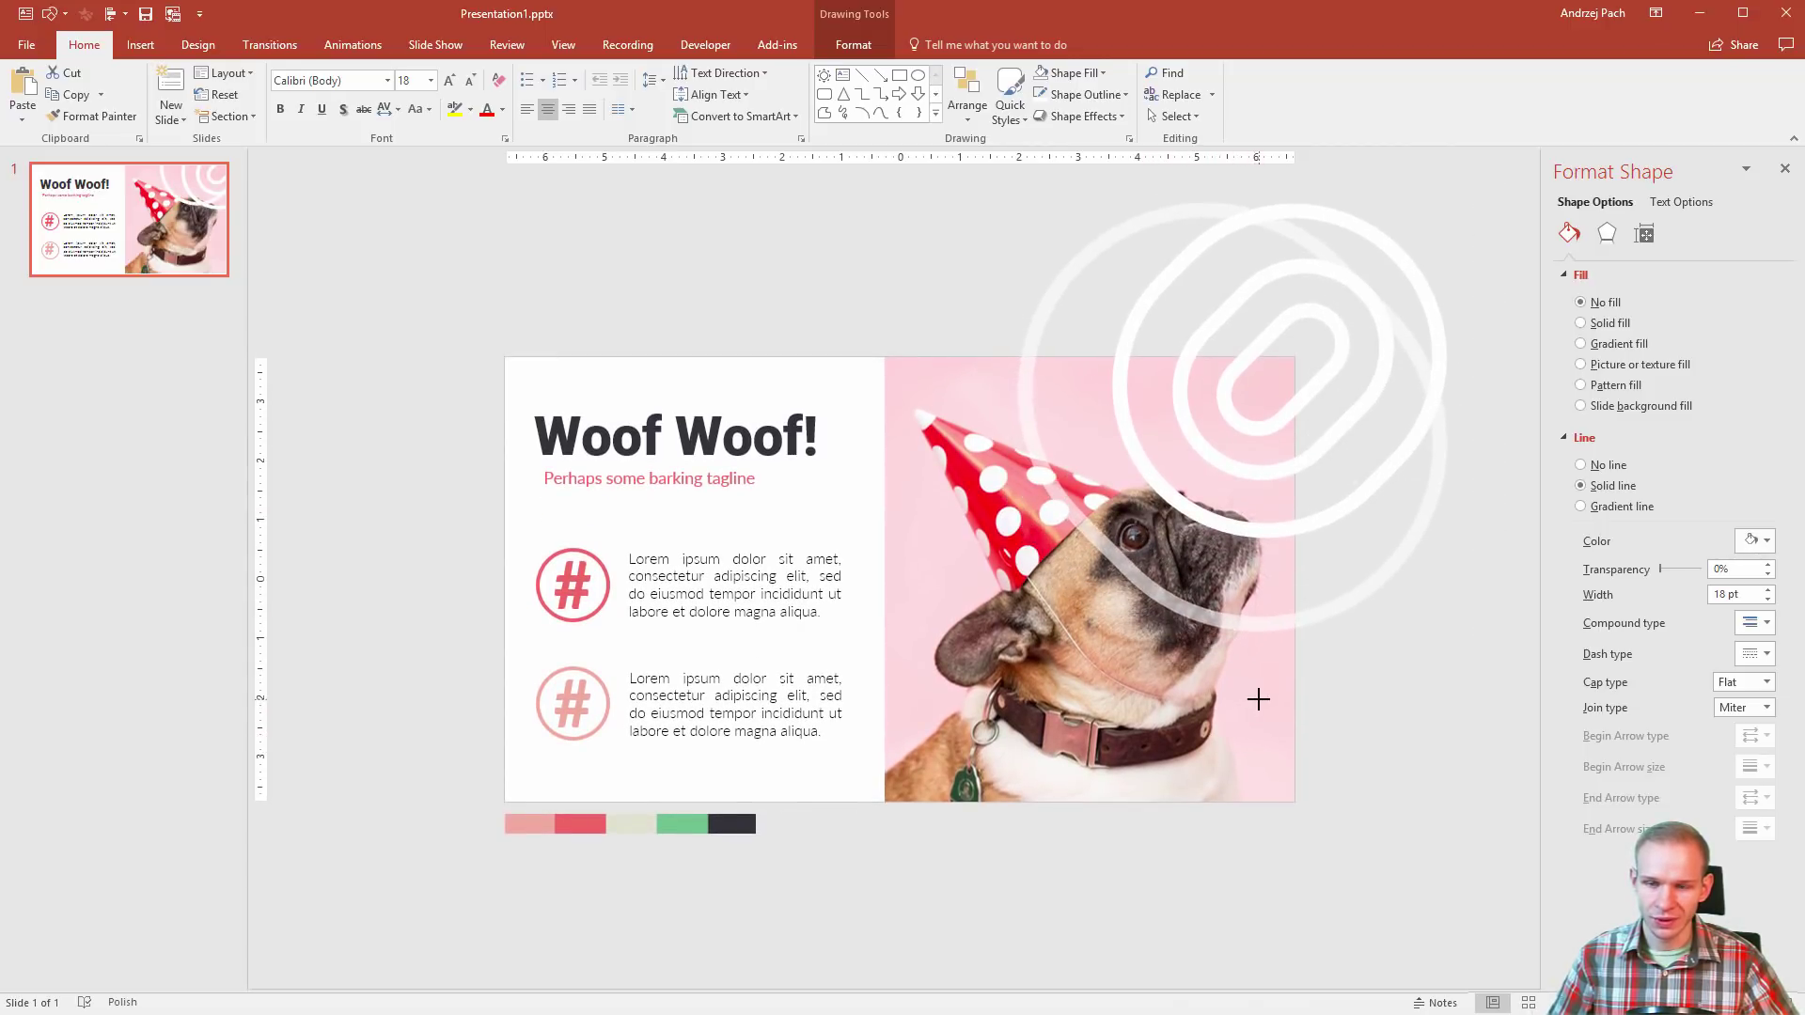
{"action": "left_click_drag", "start_coordinate": [1378, 367], "coordinate": [1453, 241]}
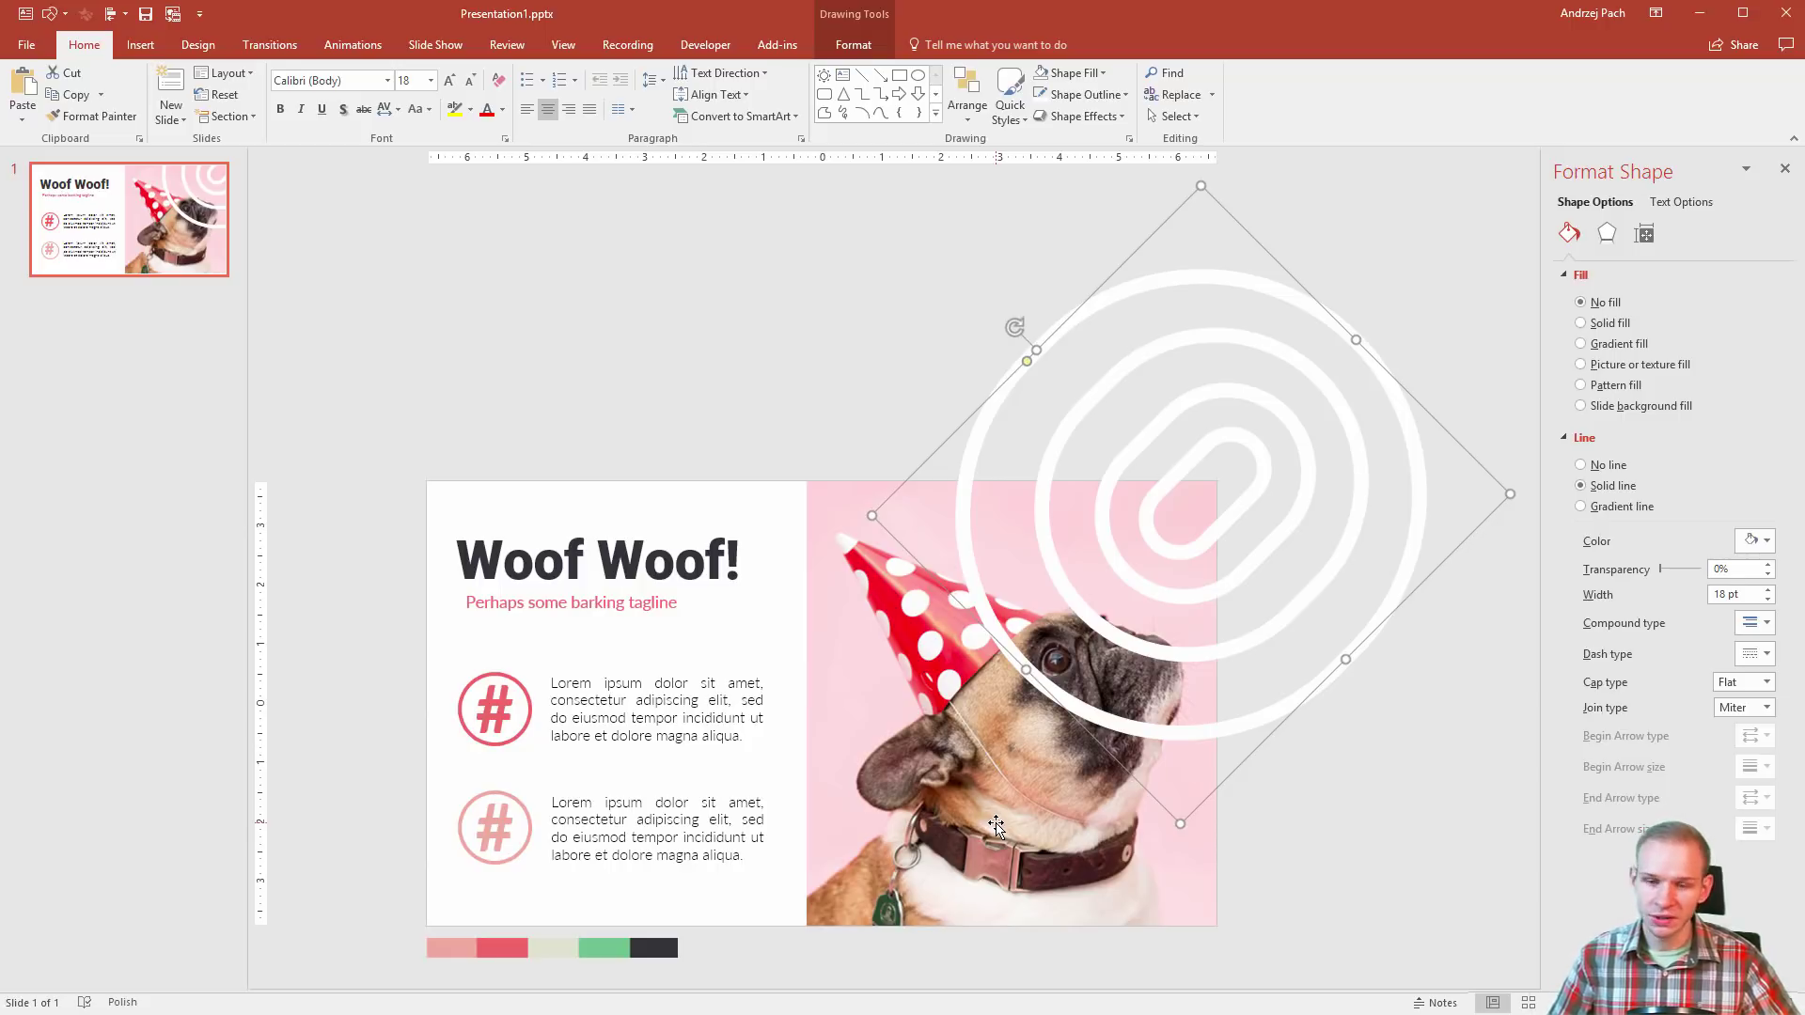
Step: Keep the photo flush with the slide edges and add a fourth, outermost ring copy
{"action": "left_click_drag", "start_coordinate": [995, 825], "coordinate": [1080, 650]}
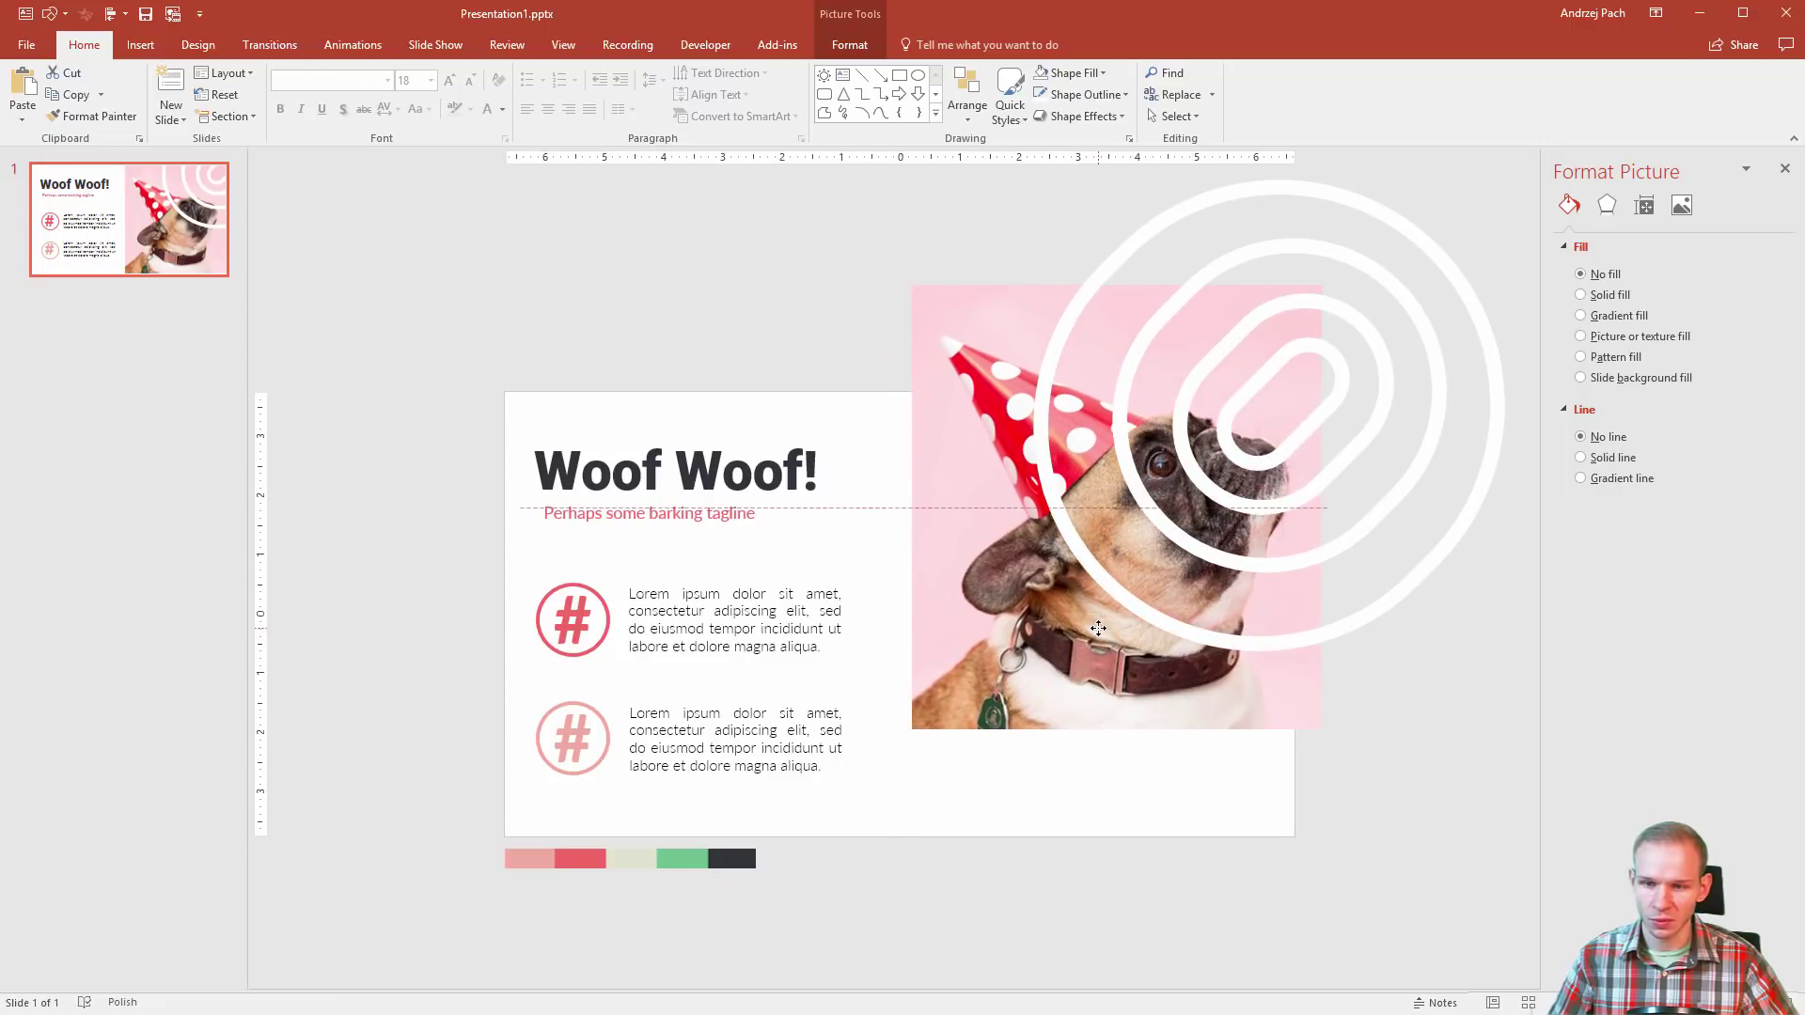
{"action": "left_click_drag", "start_coordinate": [1080, 649], "coordinate": [1064, 738]}
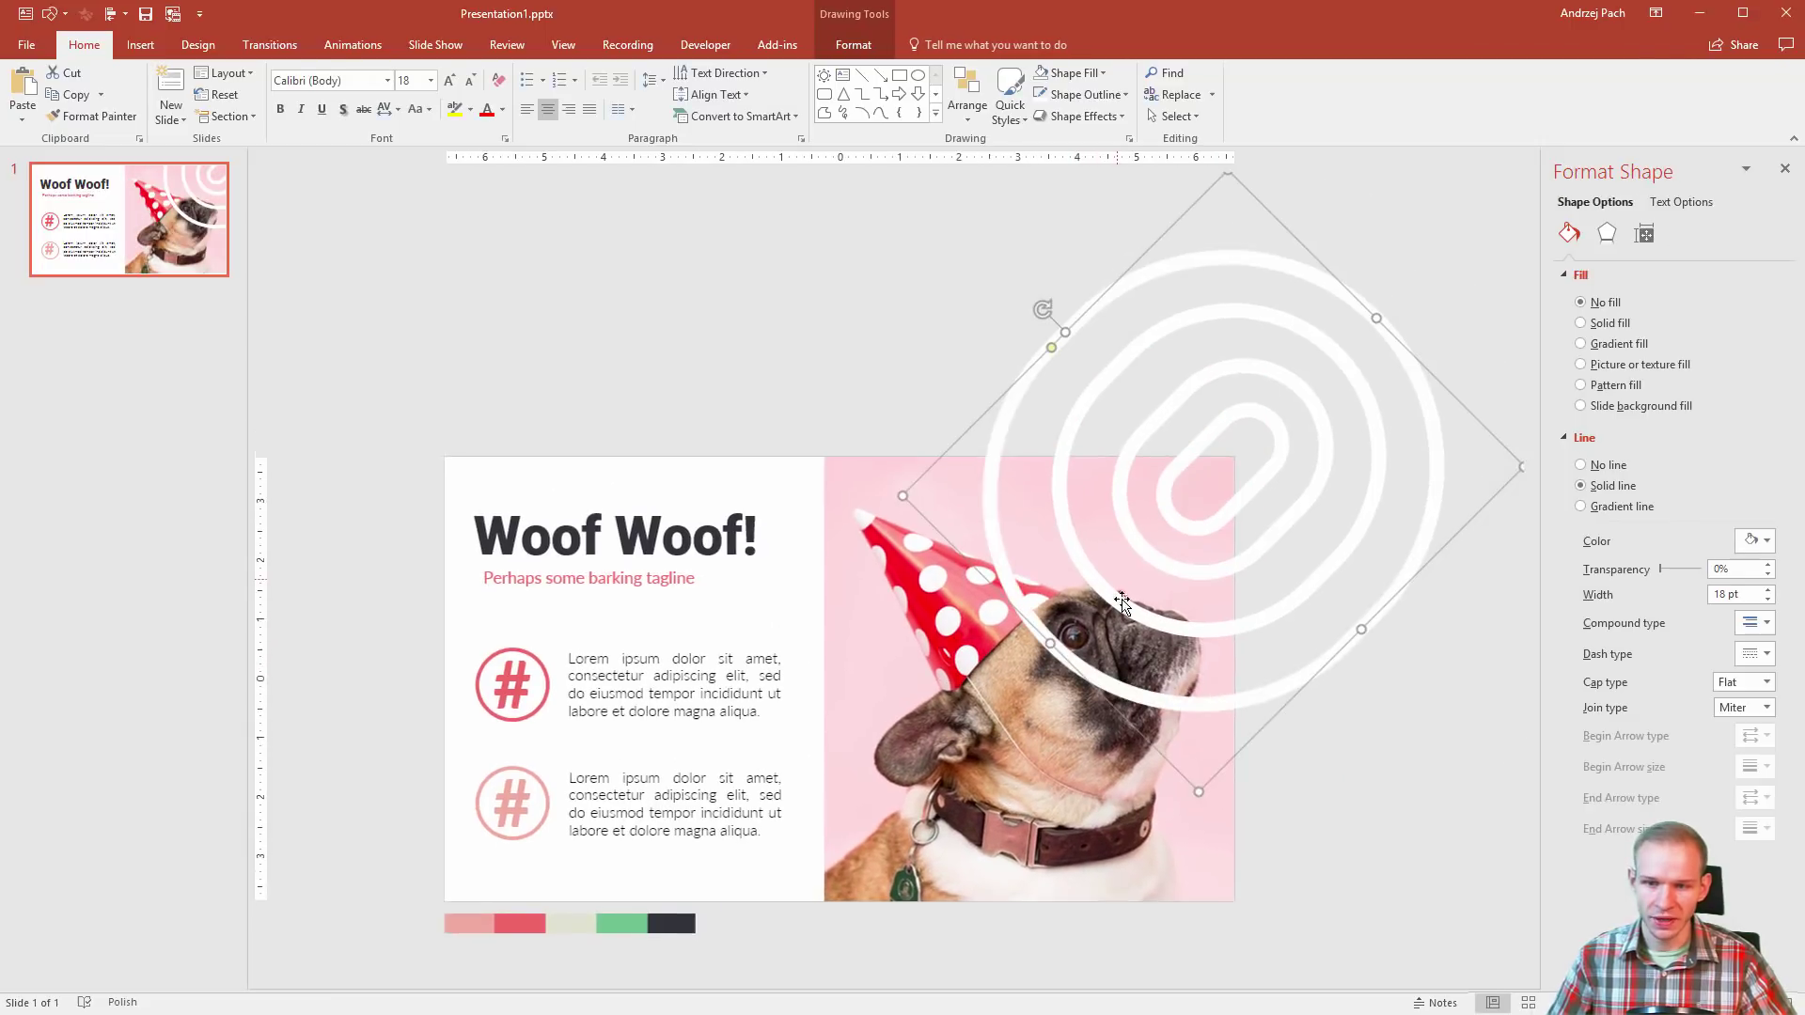
{"action": "left_click_drag", "start_coordinate": [1122, 605], "coordinate": [1127, 562]}
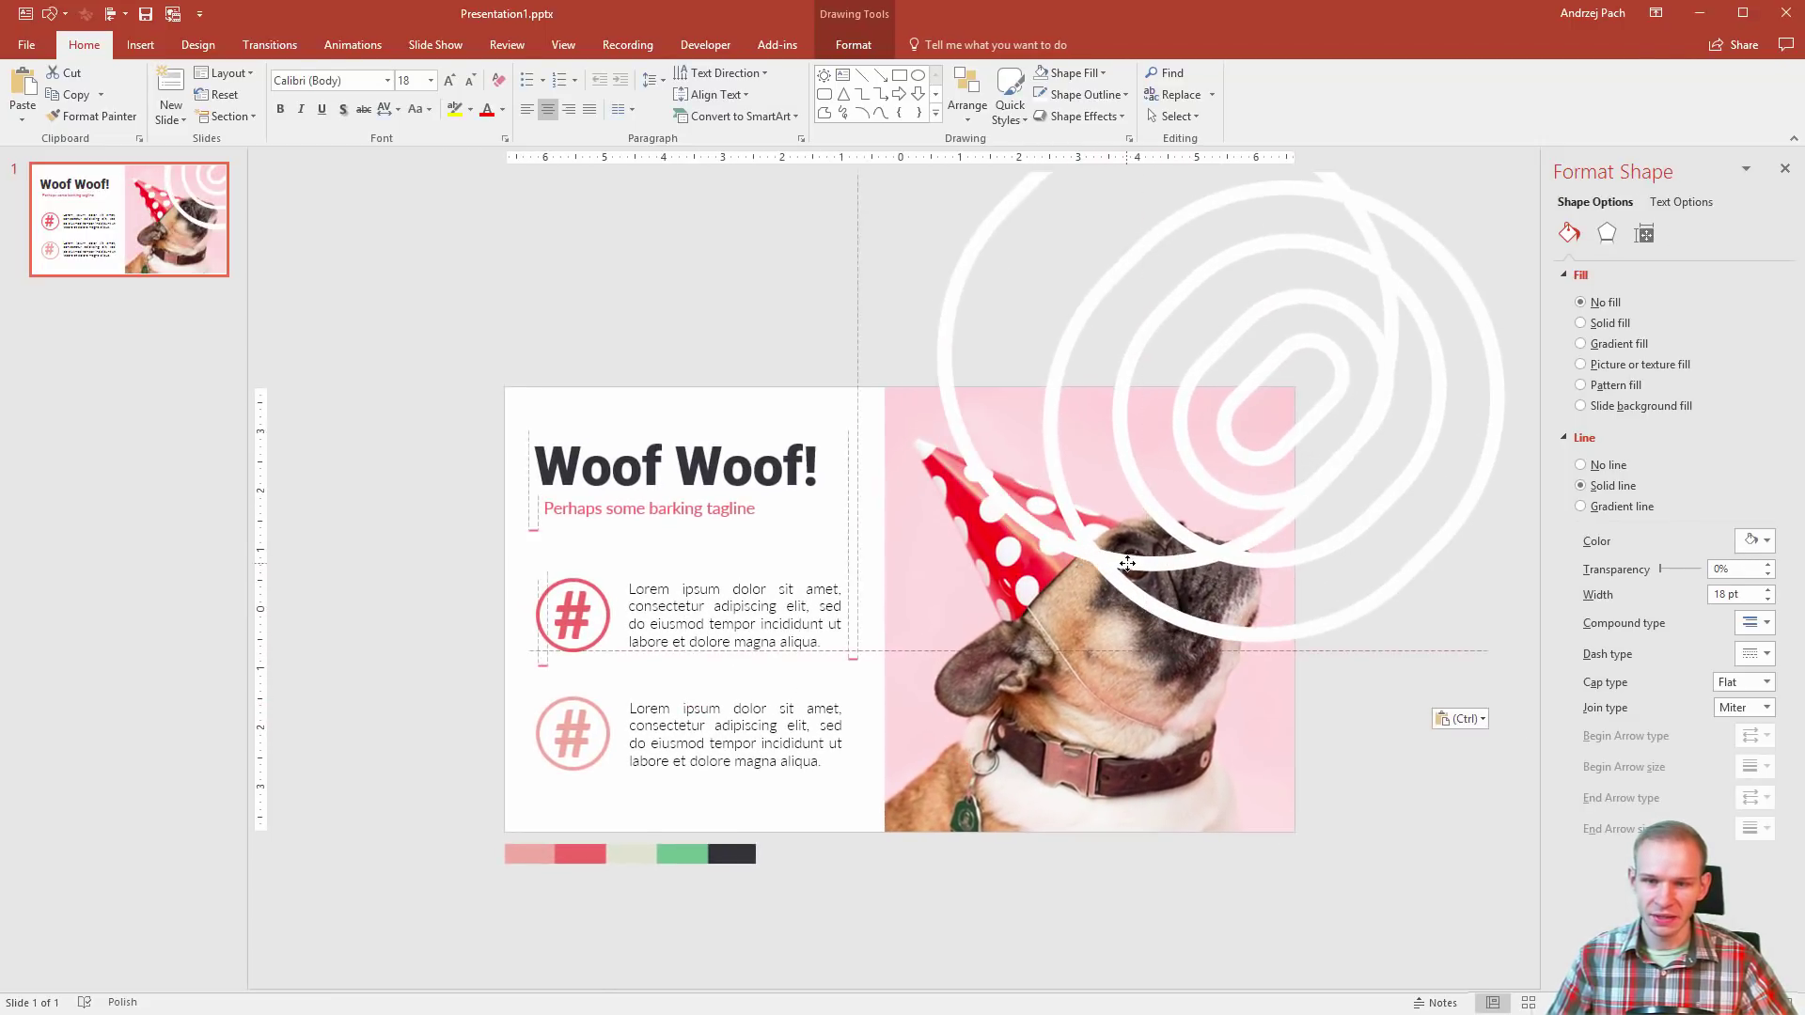
{"action": "scroll", "coordinate": [1127, 563], "scroll_direction": "down", "scroll_amount": 2}
{"action": "left_click_drag", "start_coordinate": [1095, 656], "coordinate": [1195, 797]}
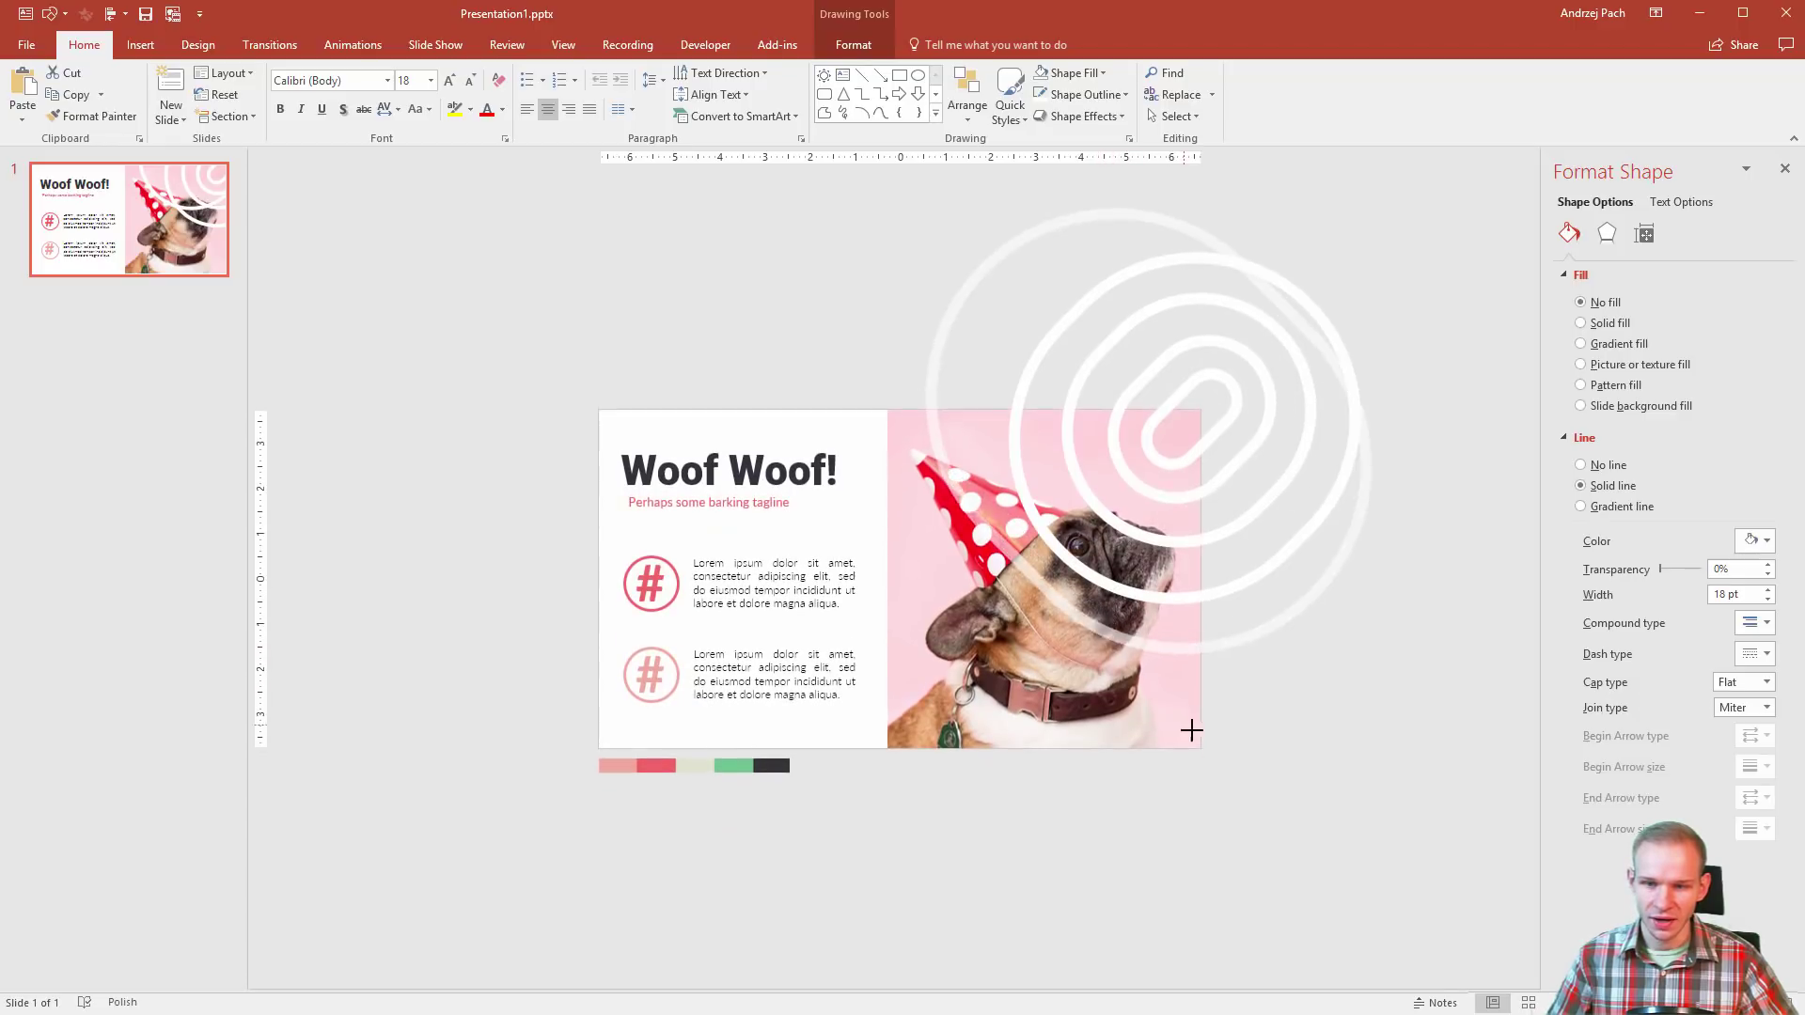
{"action": "left_click_drag", "start_coordinate": [1285, 366], "coordinate": [1402, 270]}
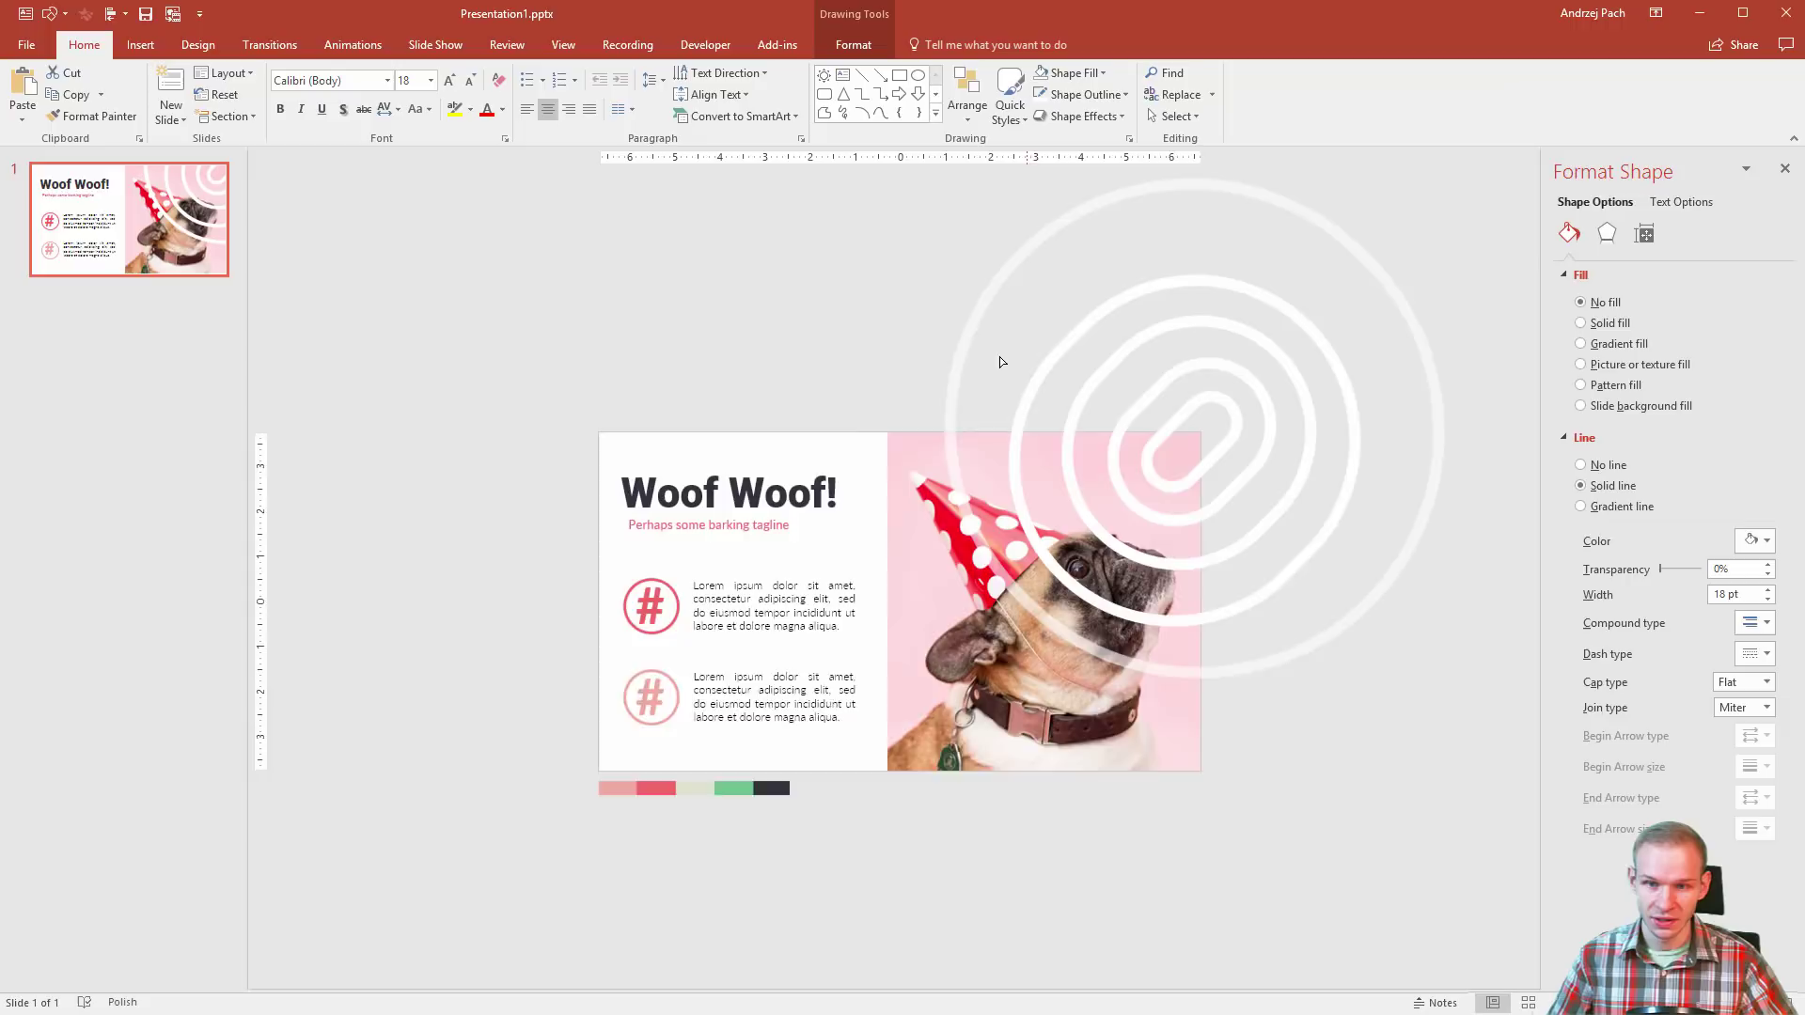
{"action": "left_click", "coordinate": [1341, 706]}
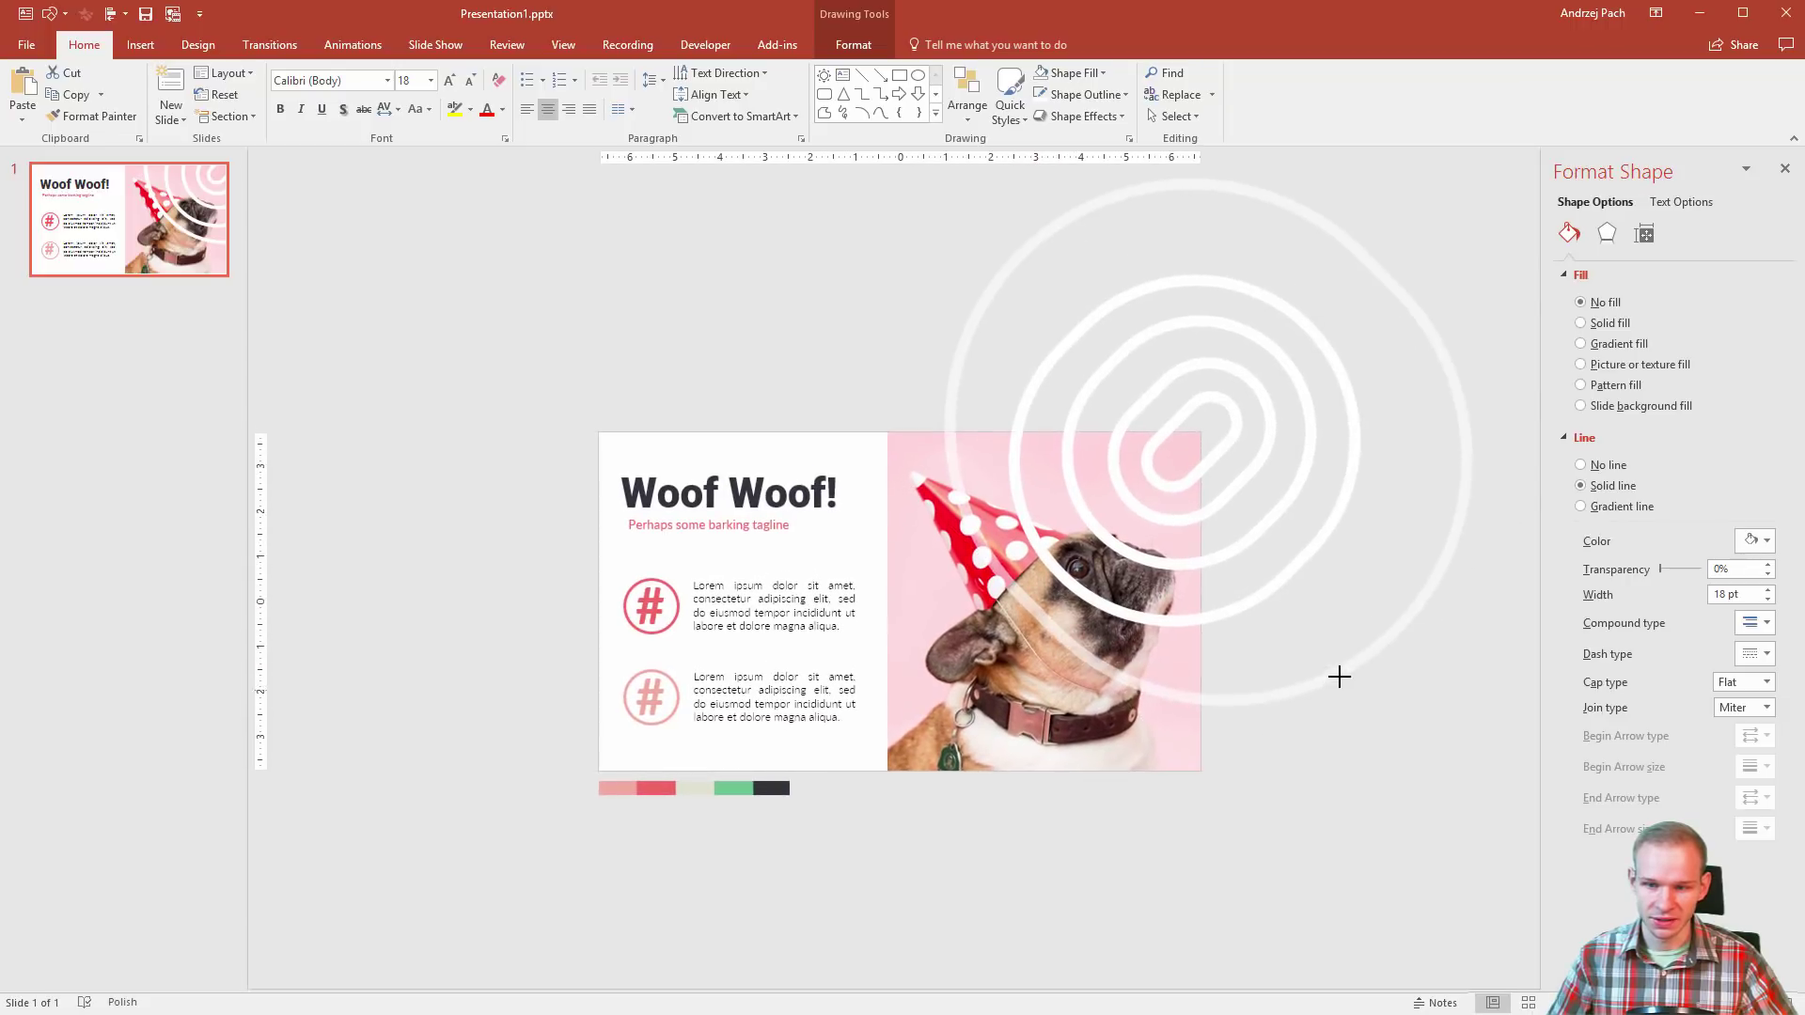
{"action": "left_click", "coordinate": [1016, 537]}
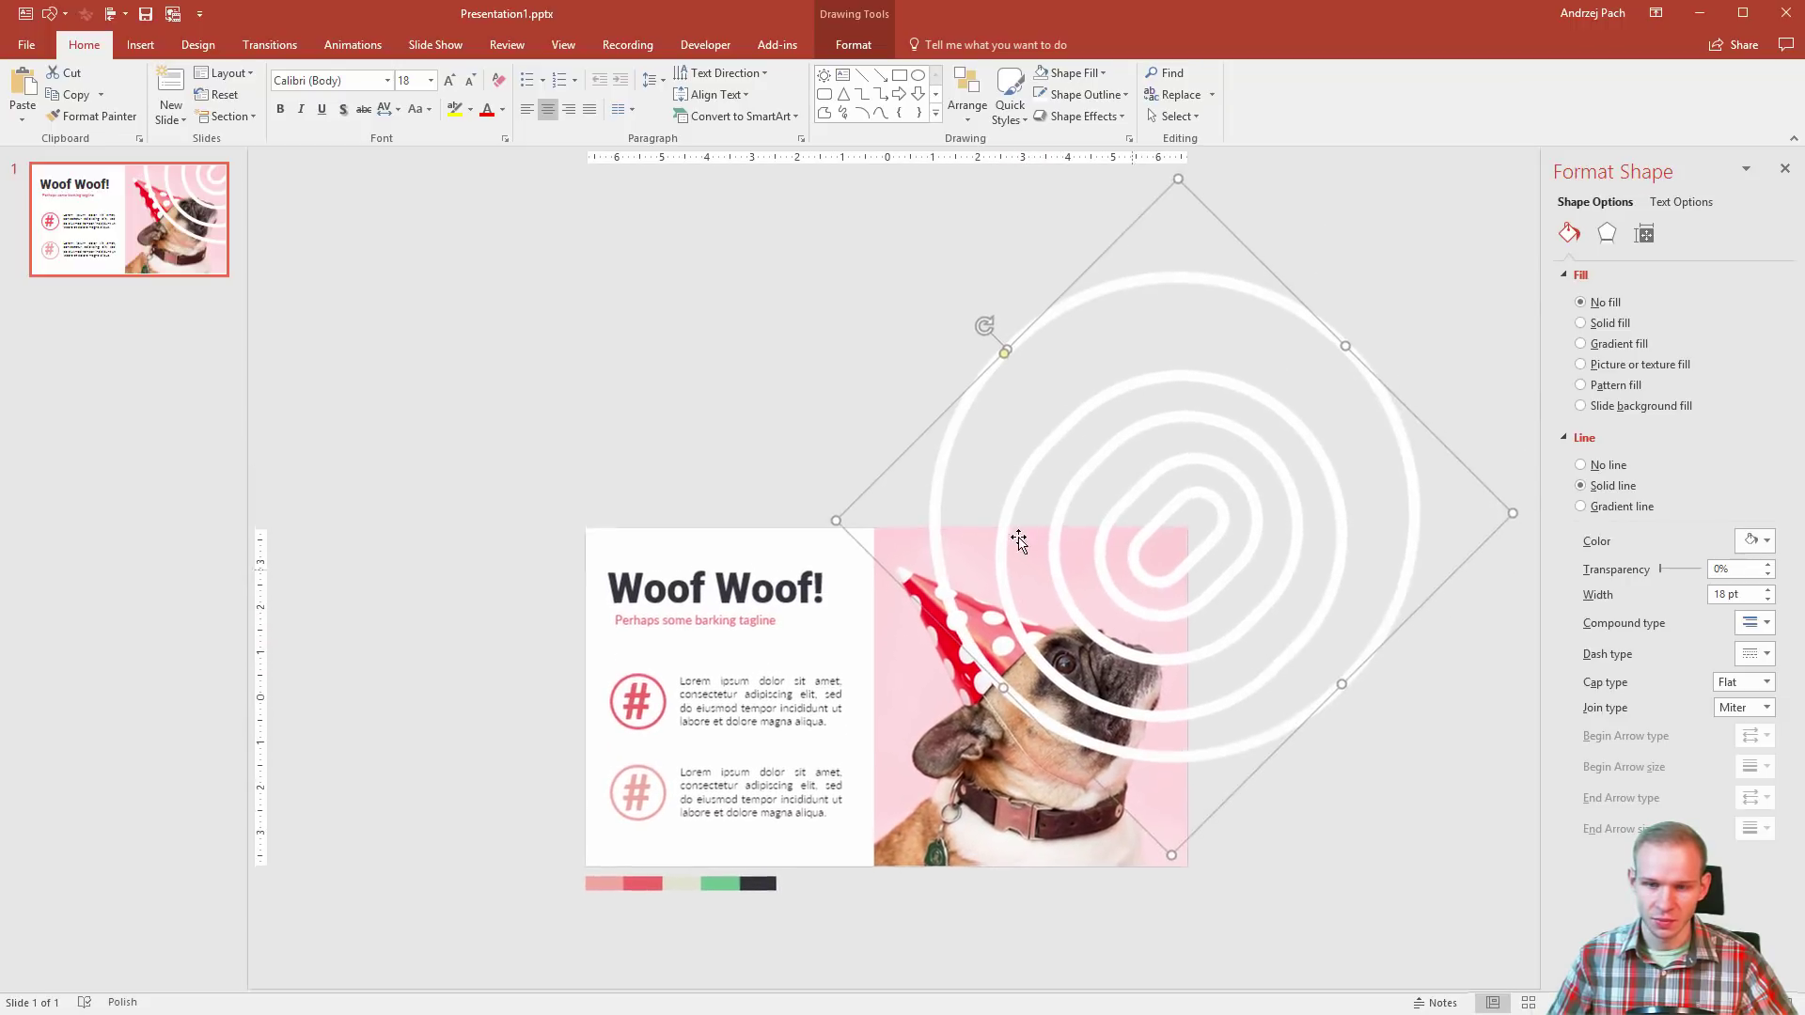
{"action": "left_click", "coordinate": [1003, 694]}
{"action": "left_click", "coordinate": [1034, 659]}
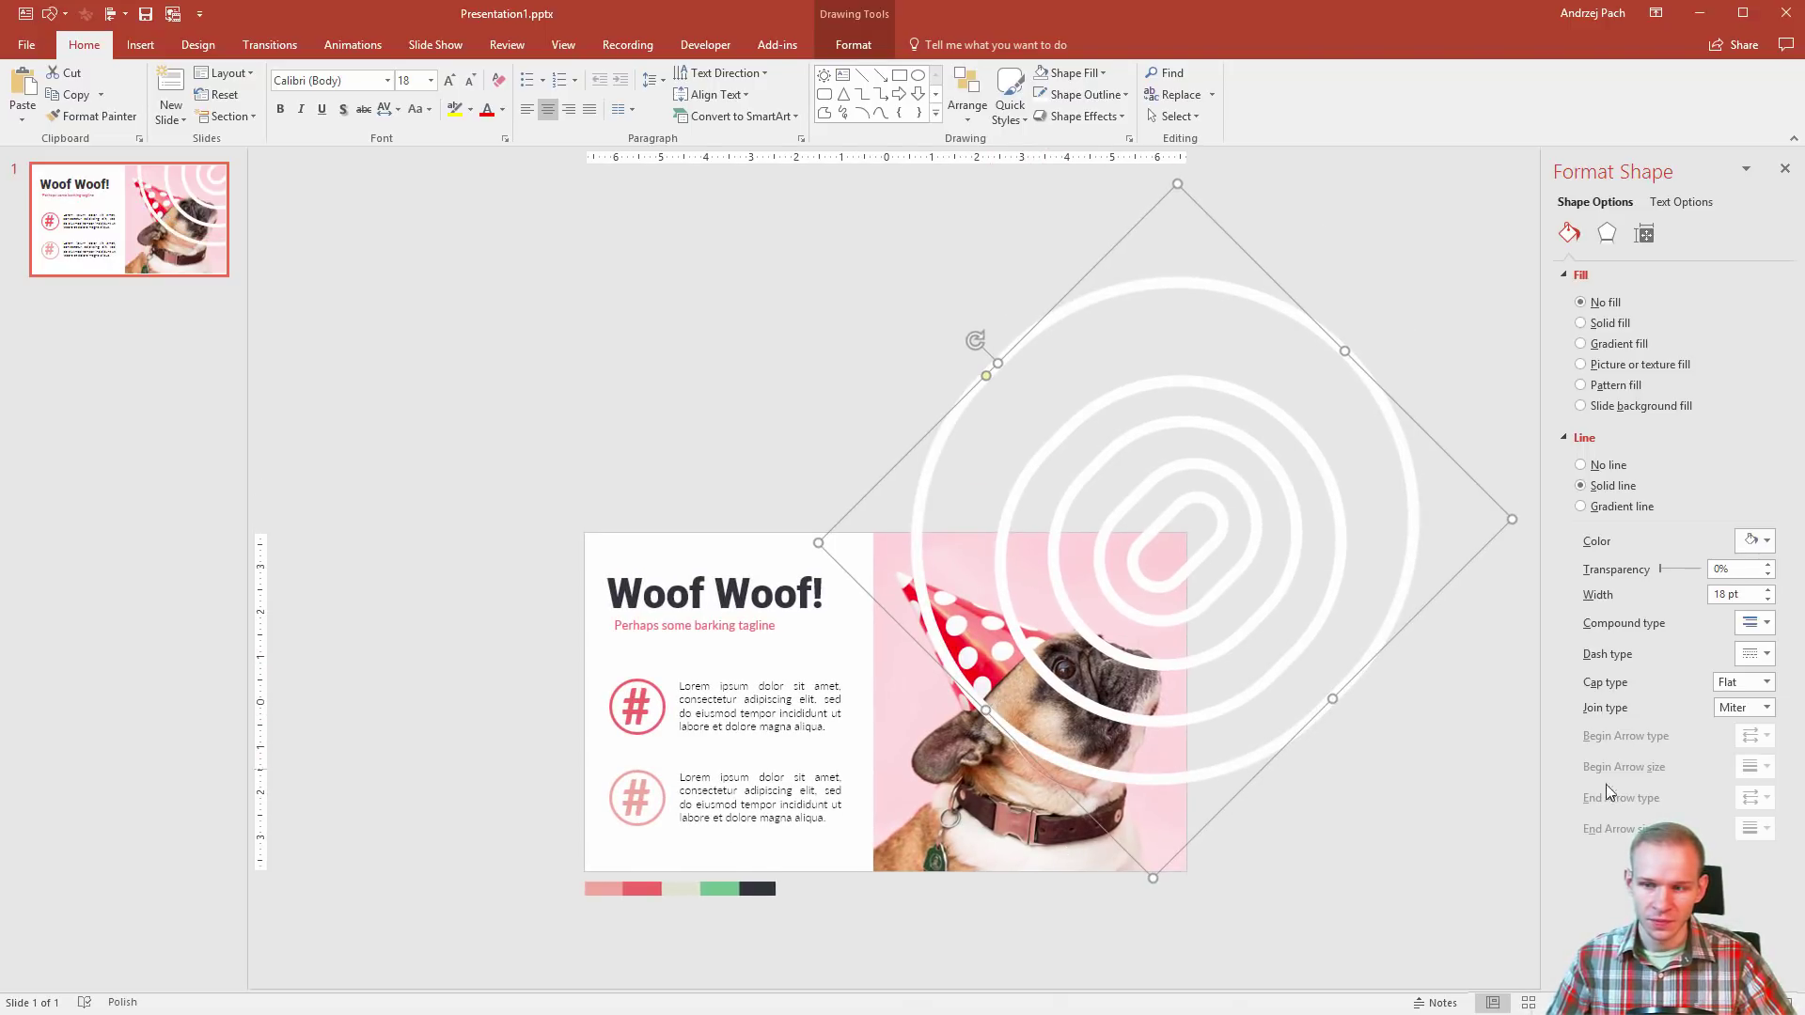
Step: Set the outer ring's line width to 130 pt and adjust its size and position
{"action": "triple_click", "coordinate": [1748, 595]}
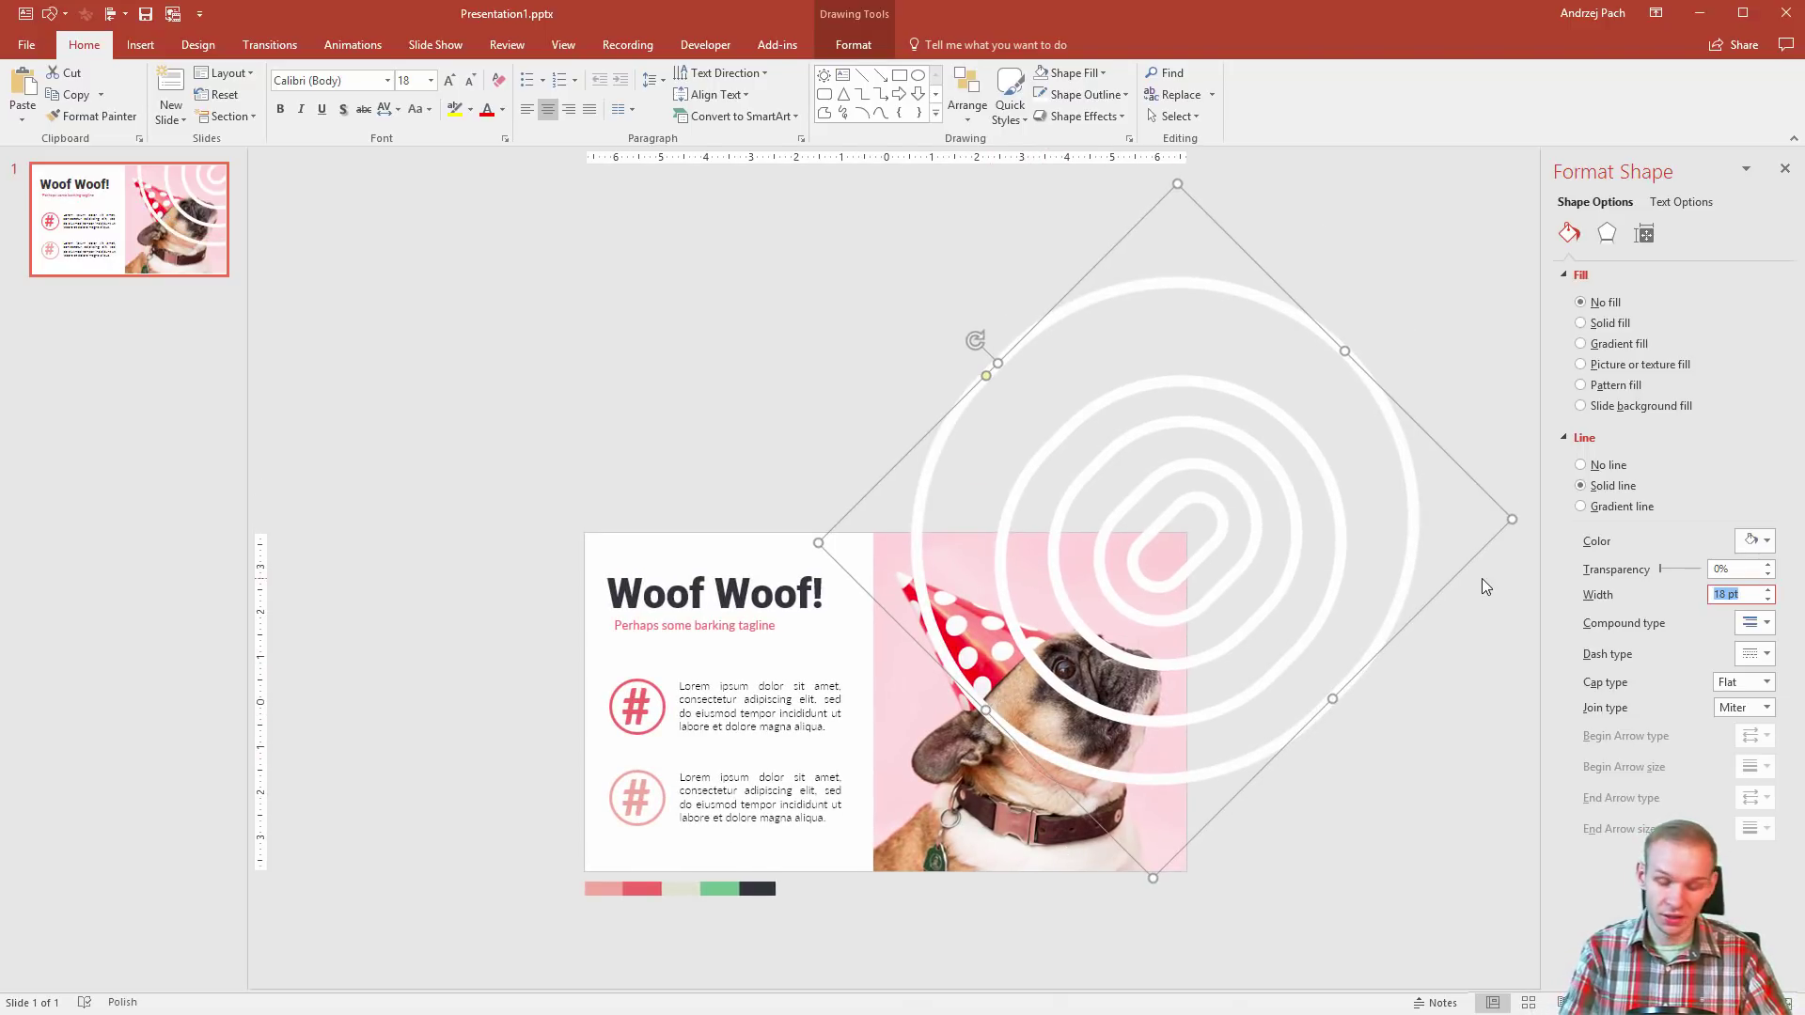
{"action": "type", "text": "130"}
{"action": "key", "text": "Return"}
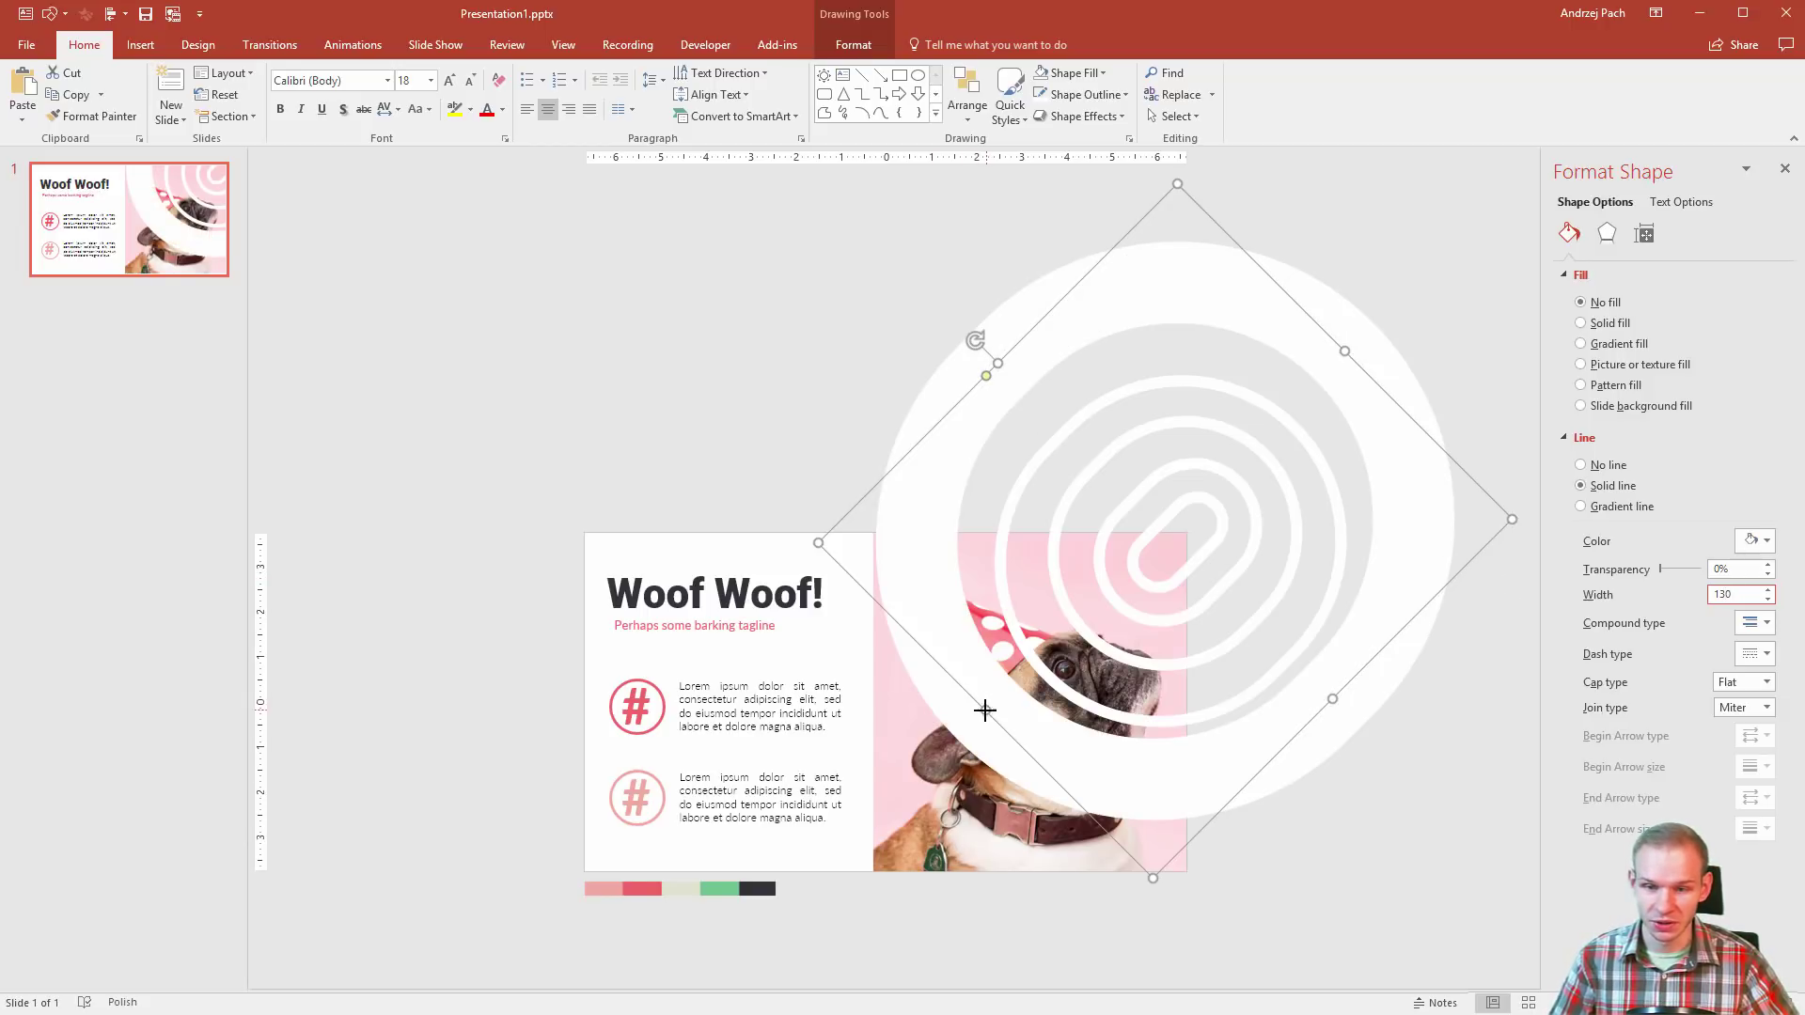
{"action": "left_click_drag", "start_coordinate": [986, 711], "coordinate": [973, 719]}
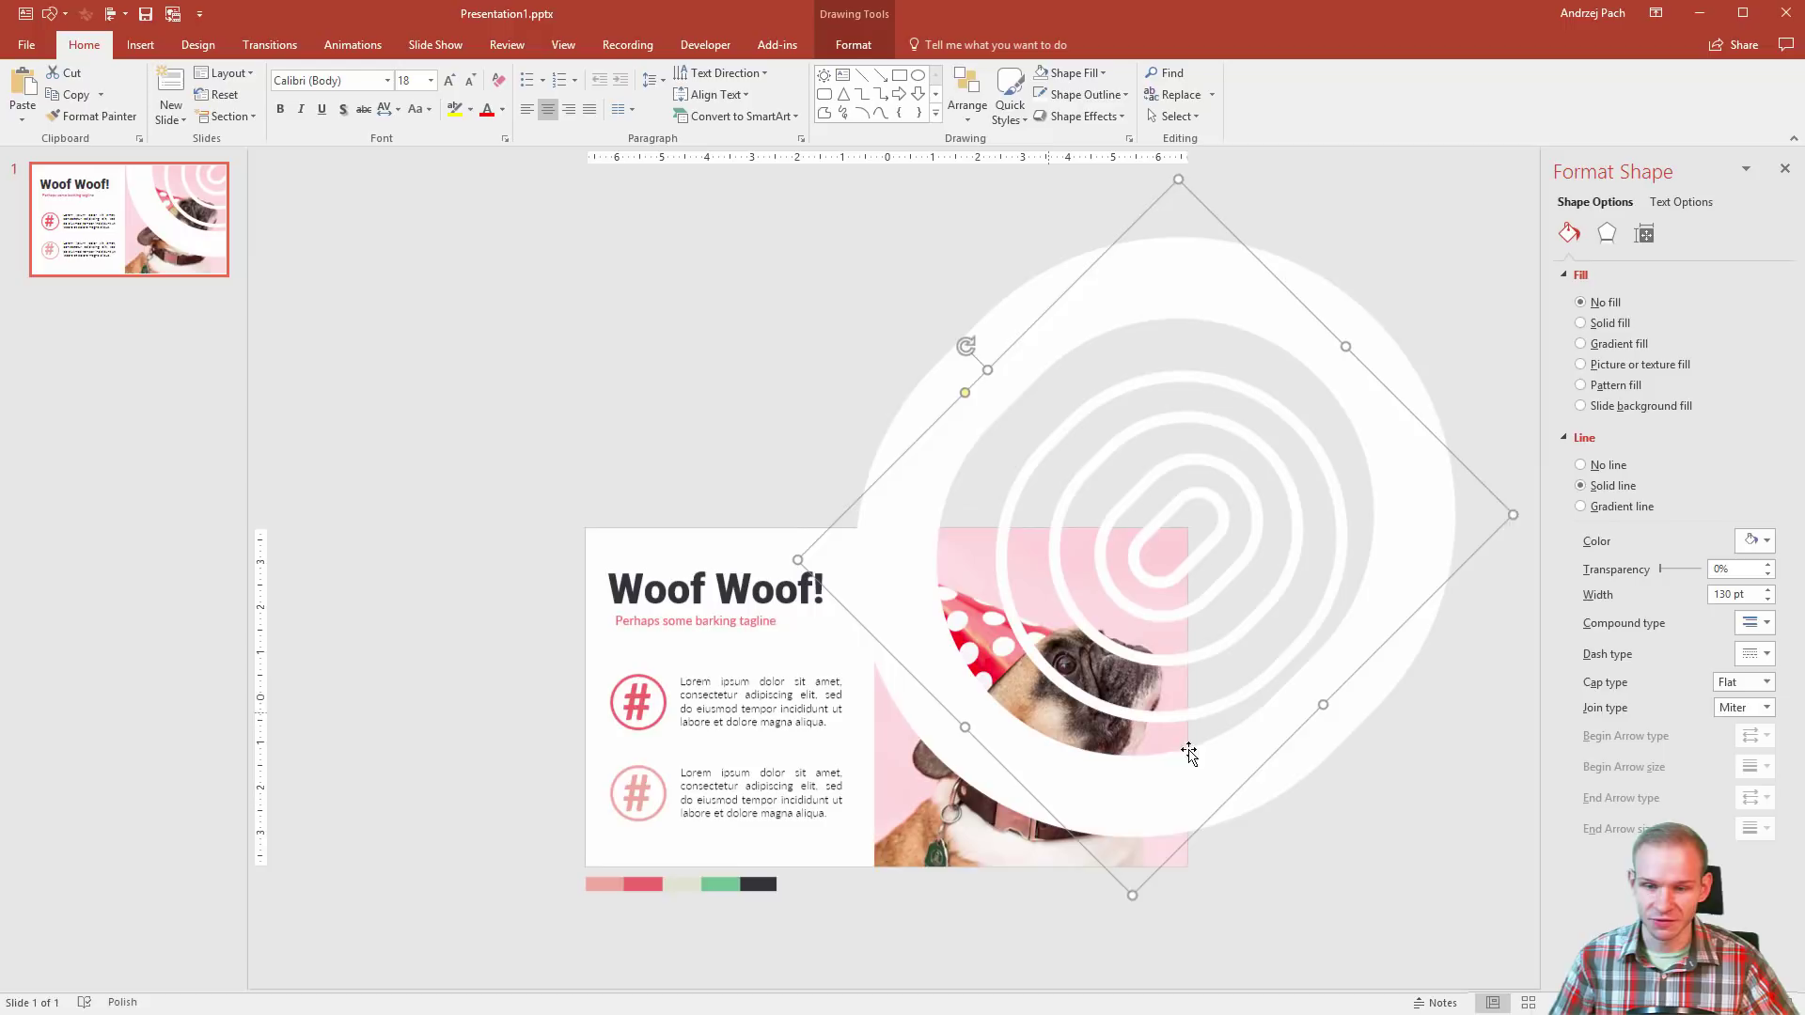
{"action": "left_click", "coordinate": [1333, 711]}
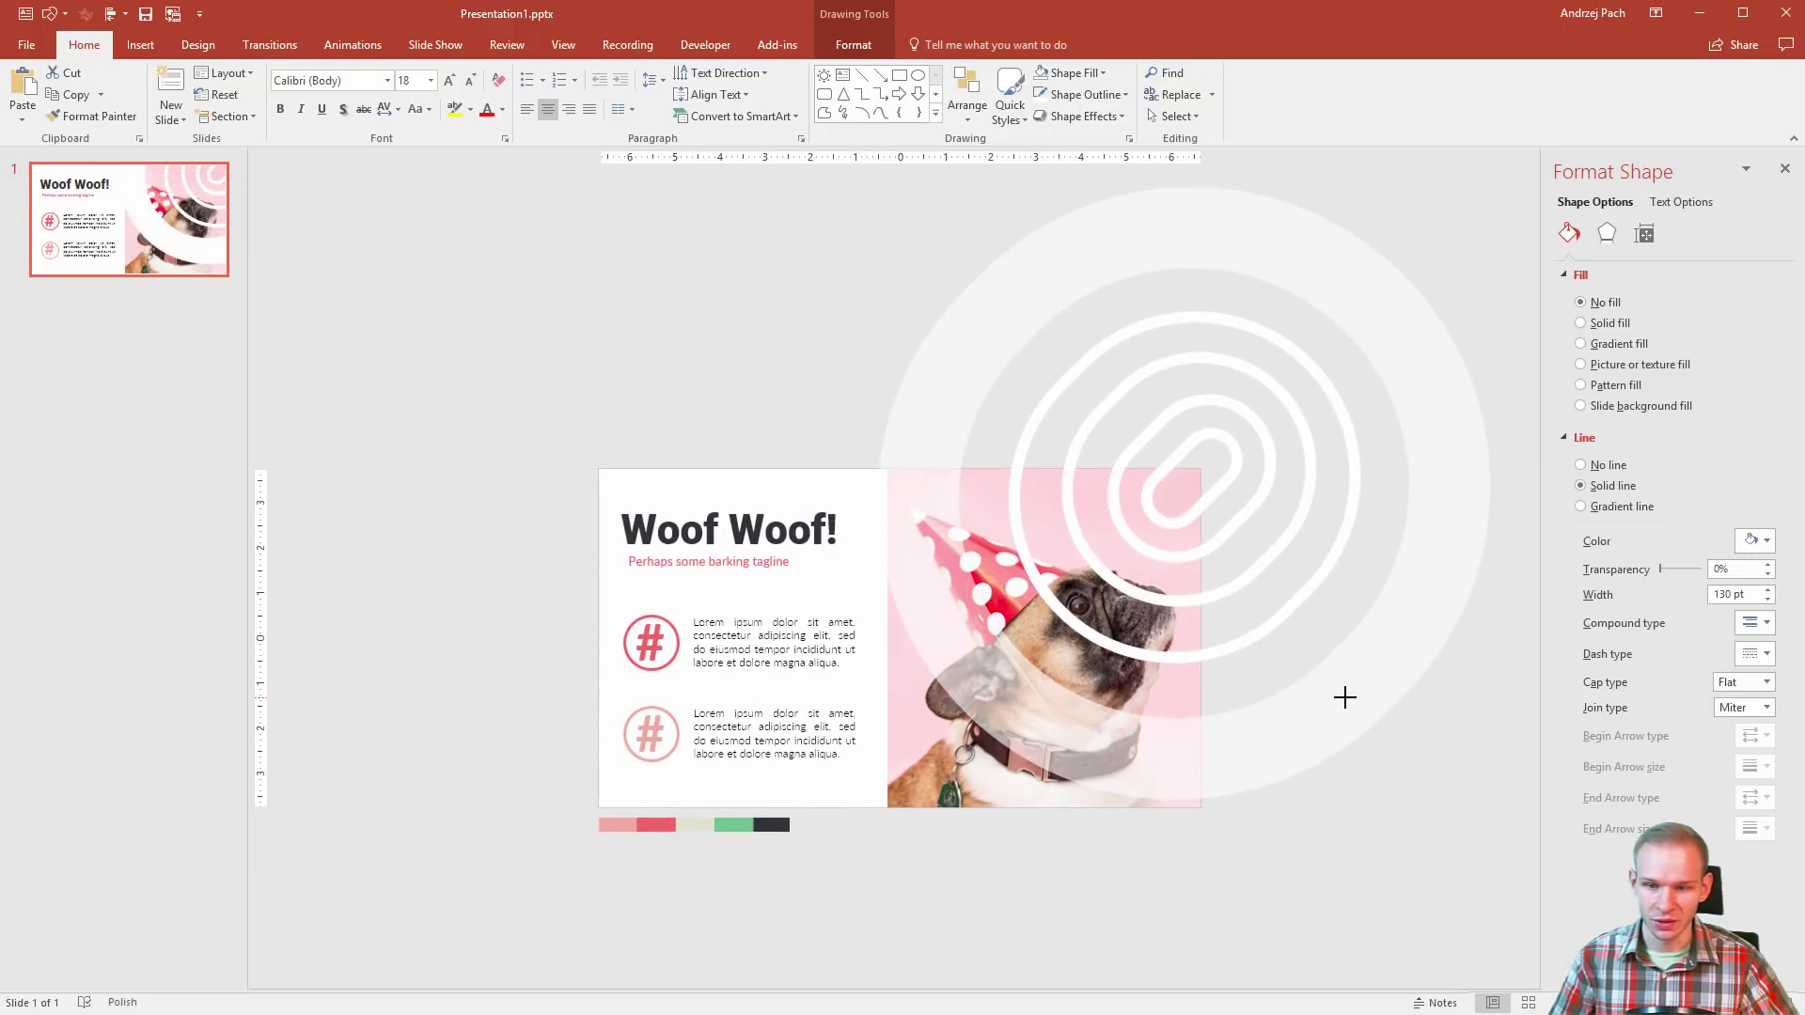
{"action": "left_click_drag", "start_coordinate": [1344, 694], "coordinate": [1345, 693]}
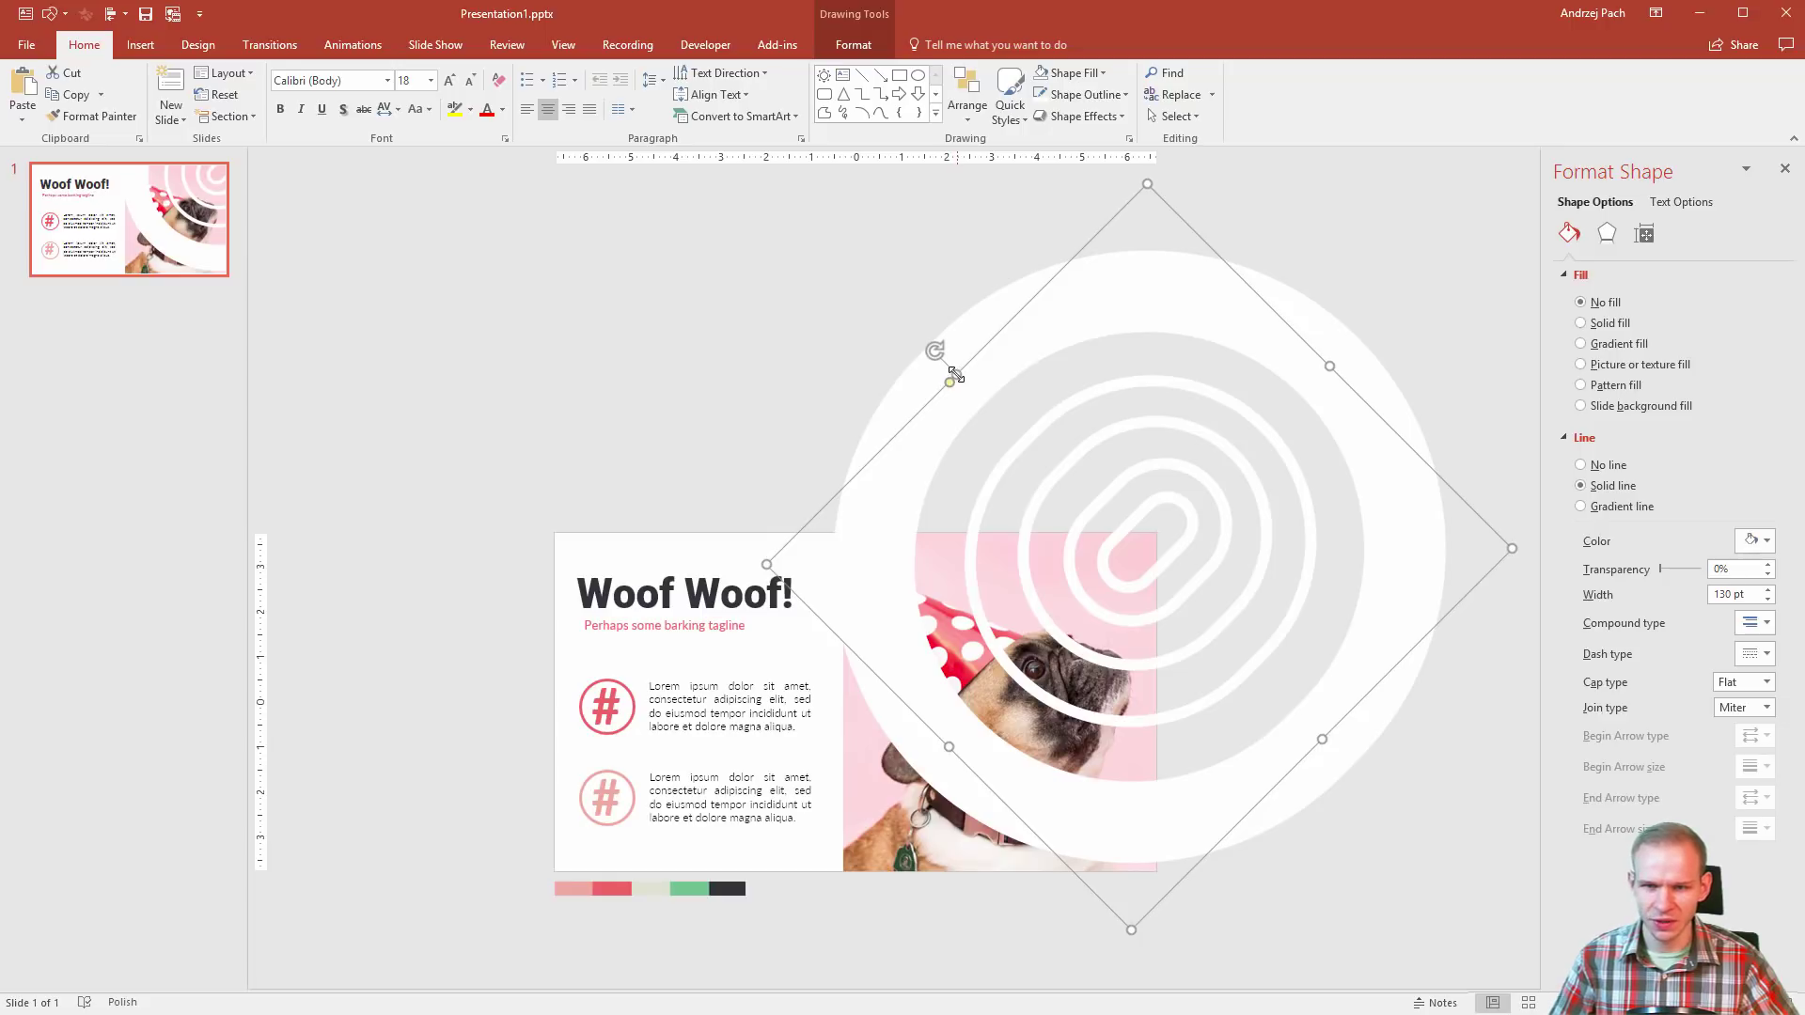
{"action": "left_click_drag", "start_coordinate": [957, 373], "coordinate": [950, 339]}
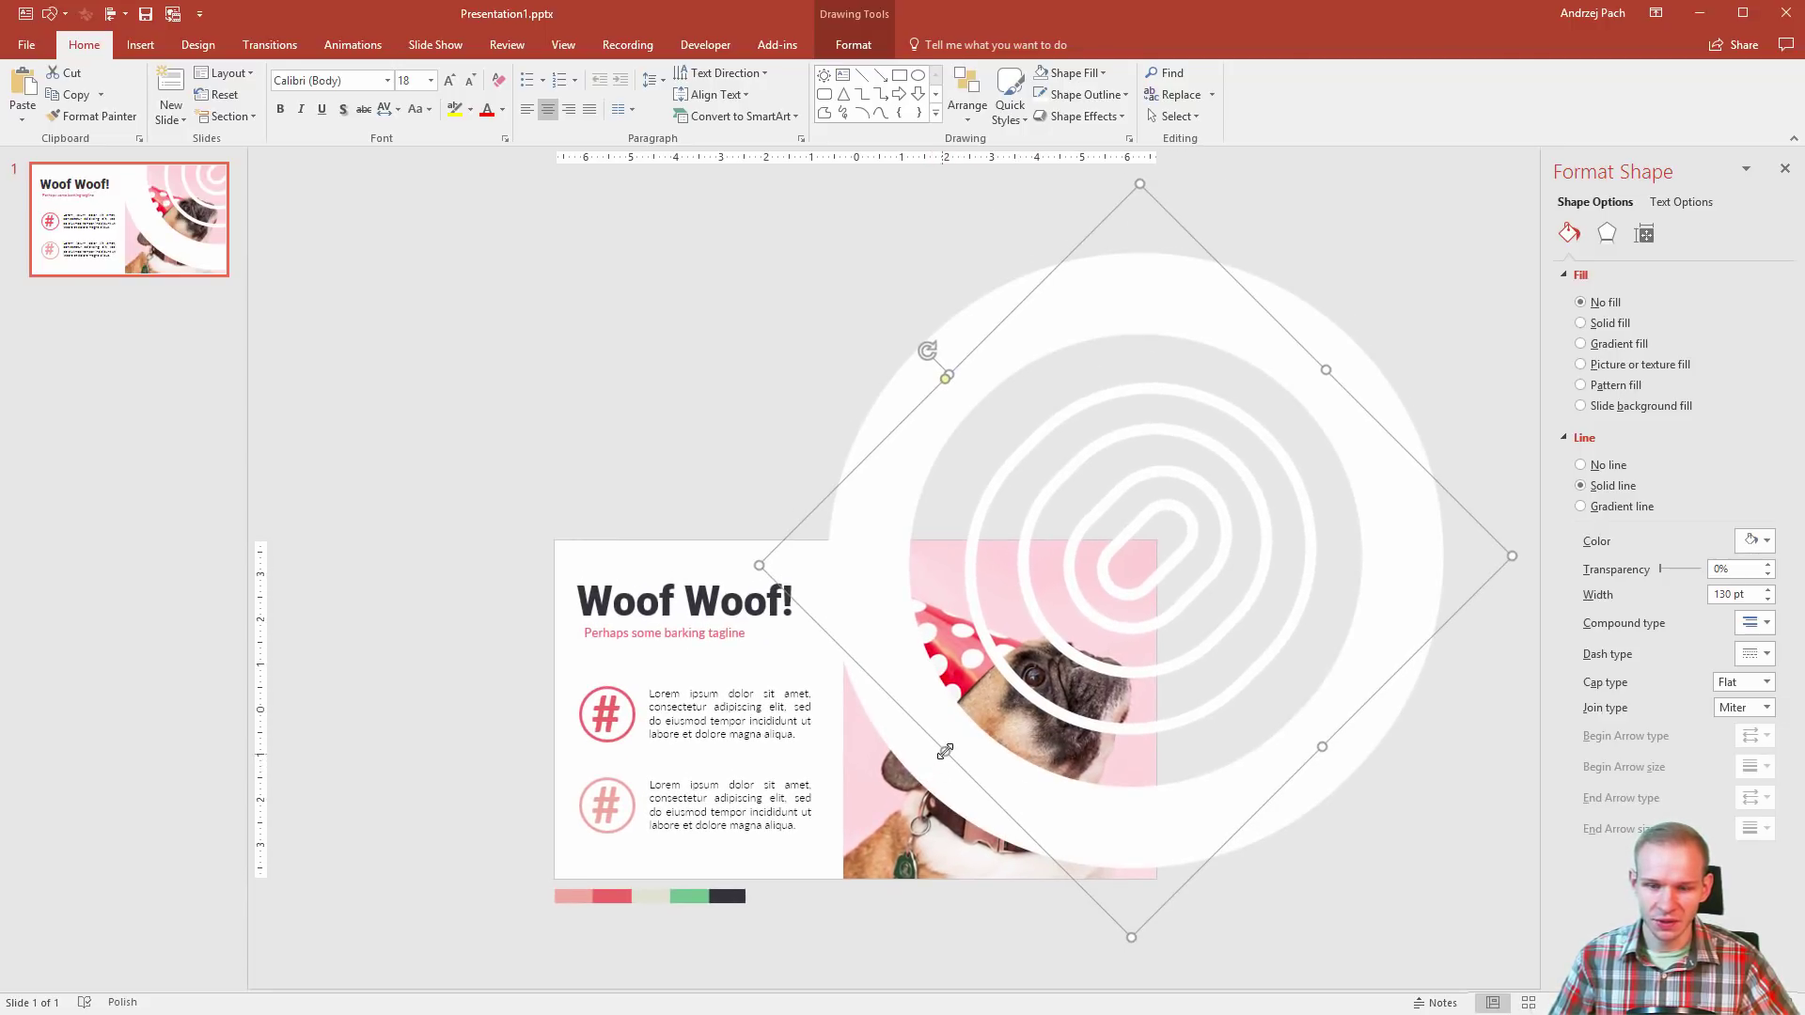
{"action": "left_click_drag", "start_coordinate": [943, 752], "coordinate": [987, 704]}
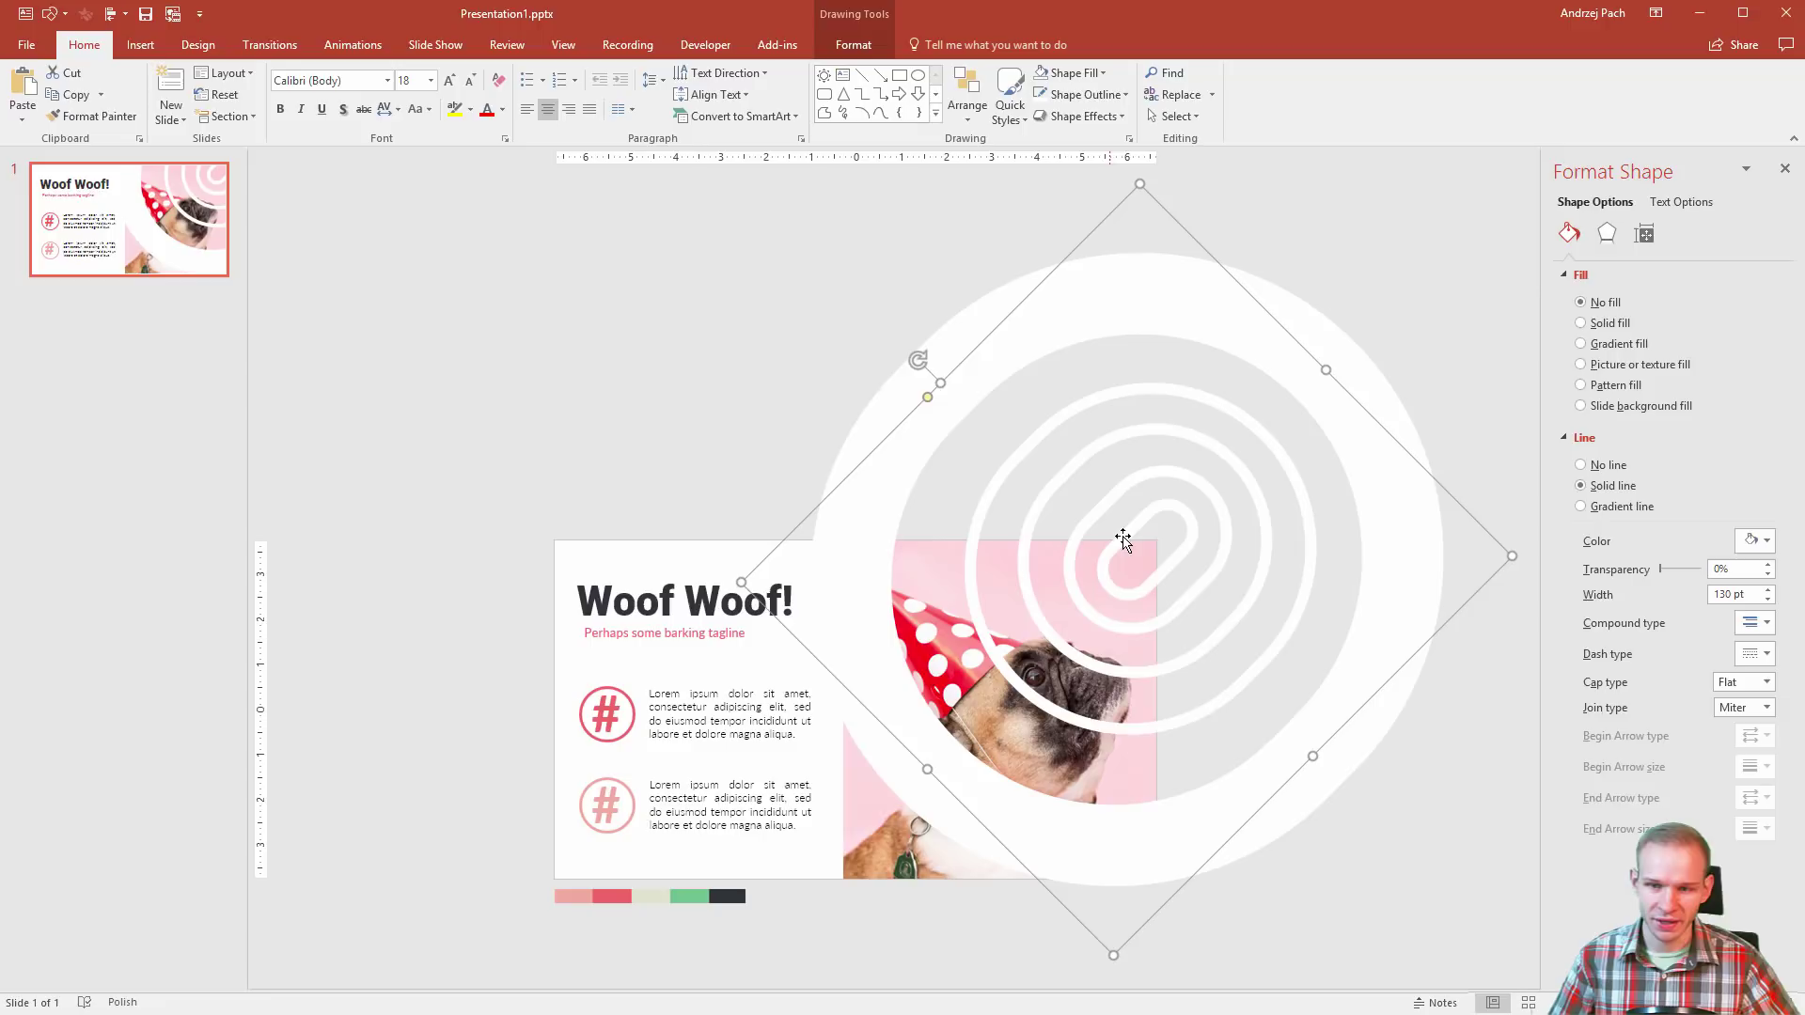
Step: Multi-select the inner rings and the larger ring, and stretch them into an elongated shape
{"action": "left_click", "coordinate": [1139, 531]}
{"action": "left_click", "coordinate": [1120, 476], "text": "shift"}
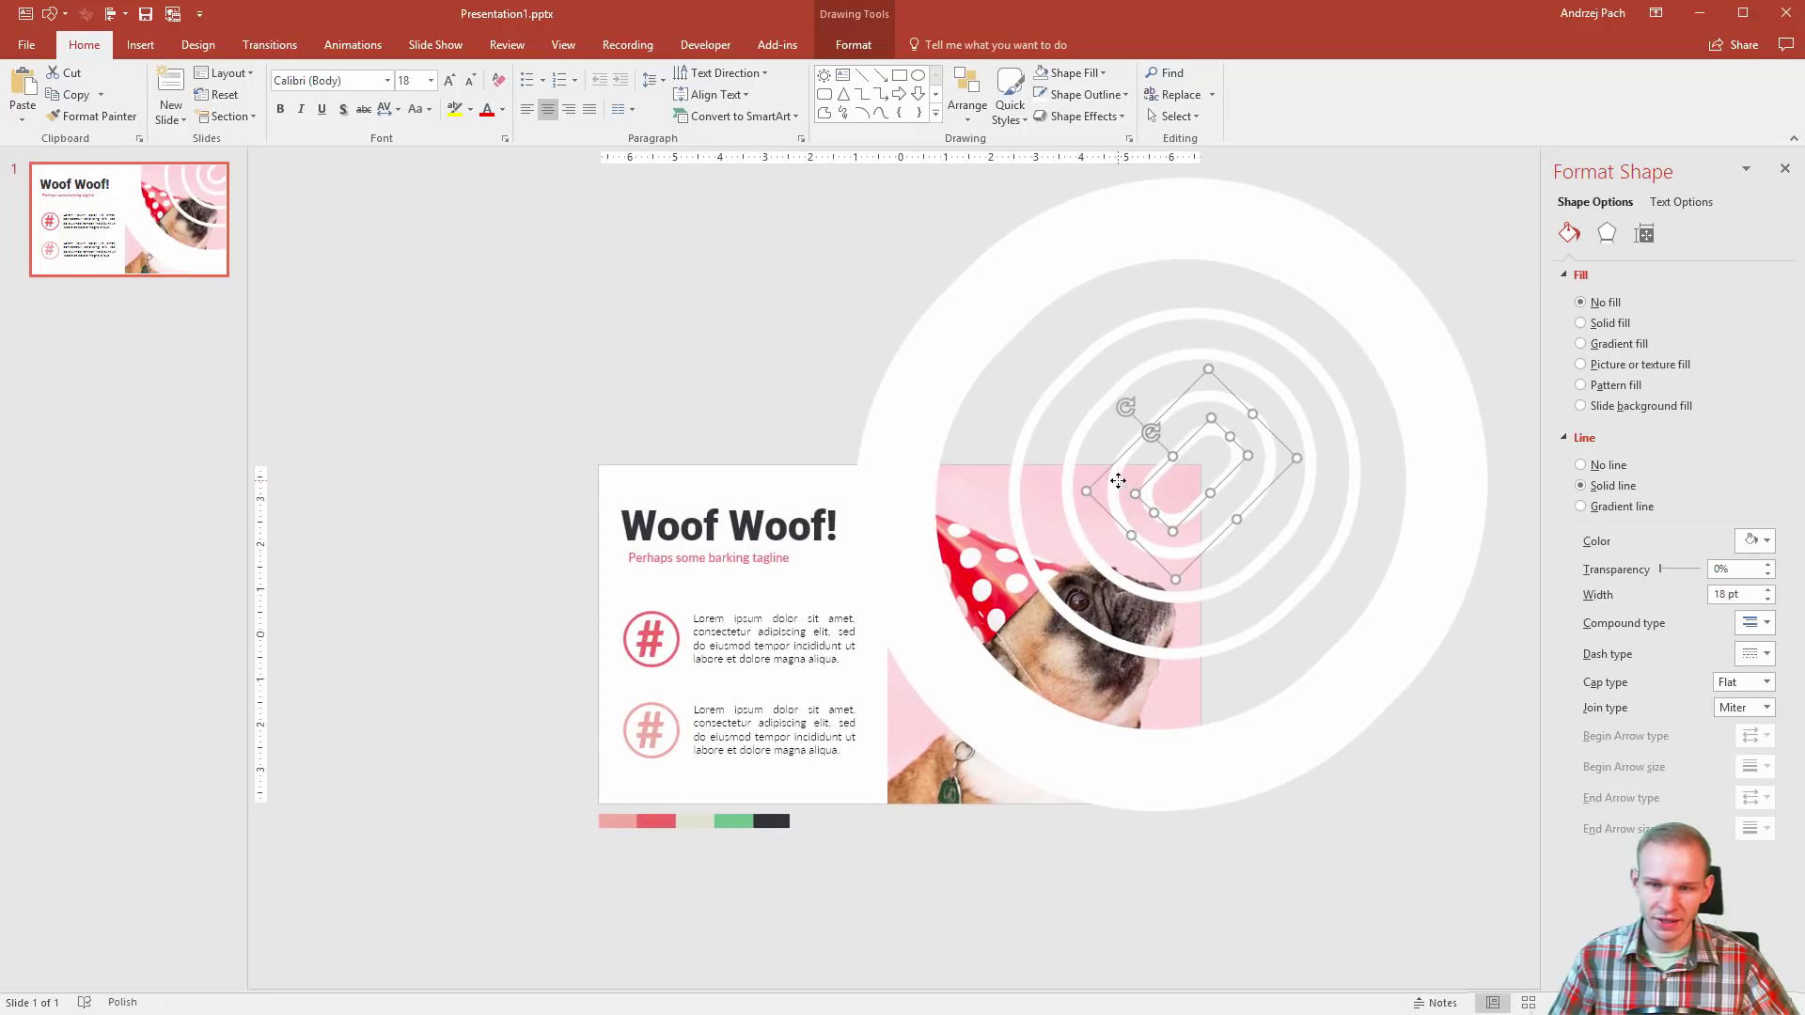
{"action": "left_click", "coordinate": [1073, 451], "text": "shift"}
{"action": "left_click", "coordinate": [1039, 540], "text": "shift"}
{"action": "left_click_drag", "start_coordinate": [1061, 607], "coordinate": [1046, 629]}
{"action": "left_click", "coordinate": [1336, 837]}
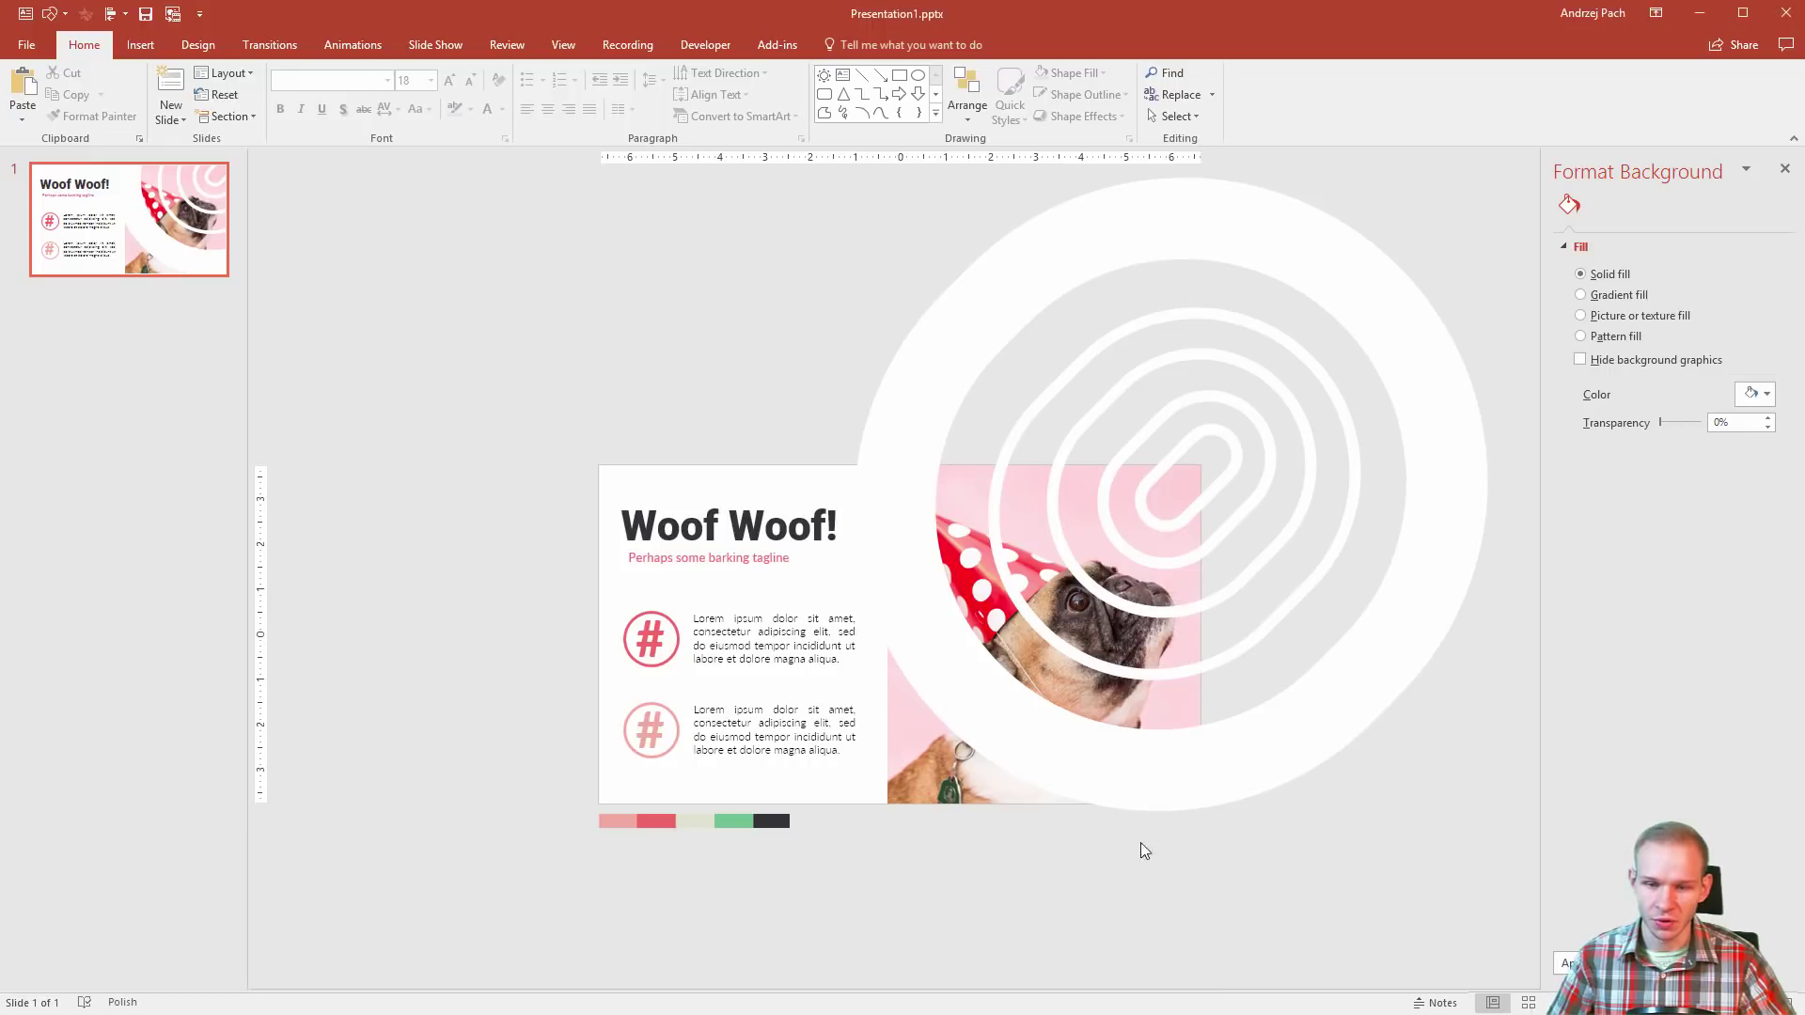
Step: Move the selected ring shapes down-left over the photo and the title's end
{"action": "left_click", "coordinate": [930, 783]}
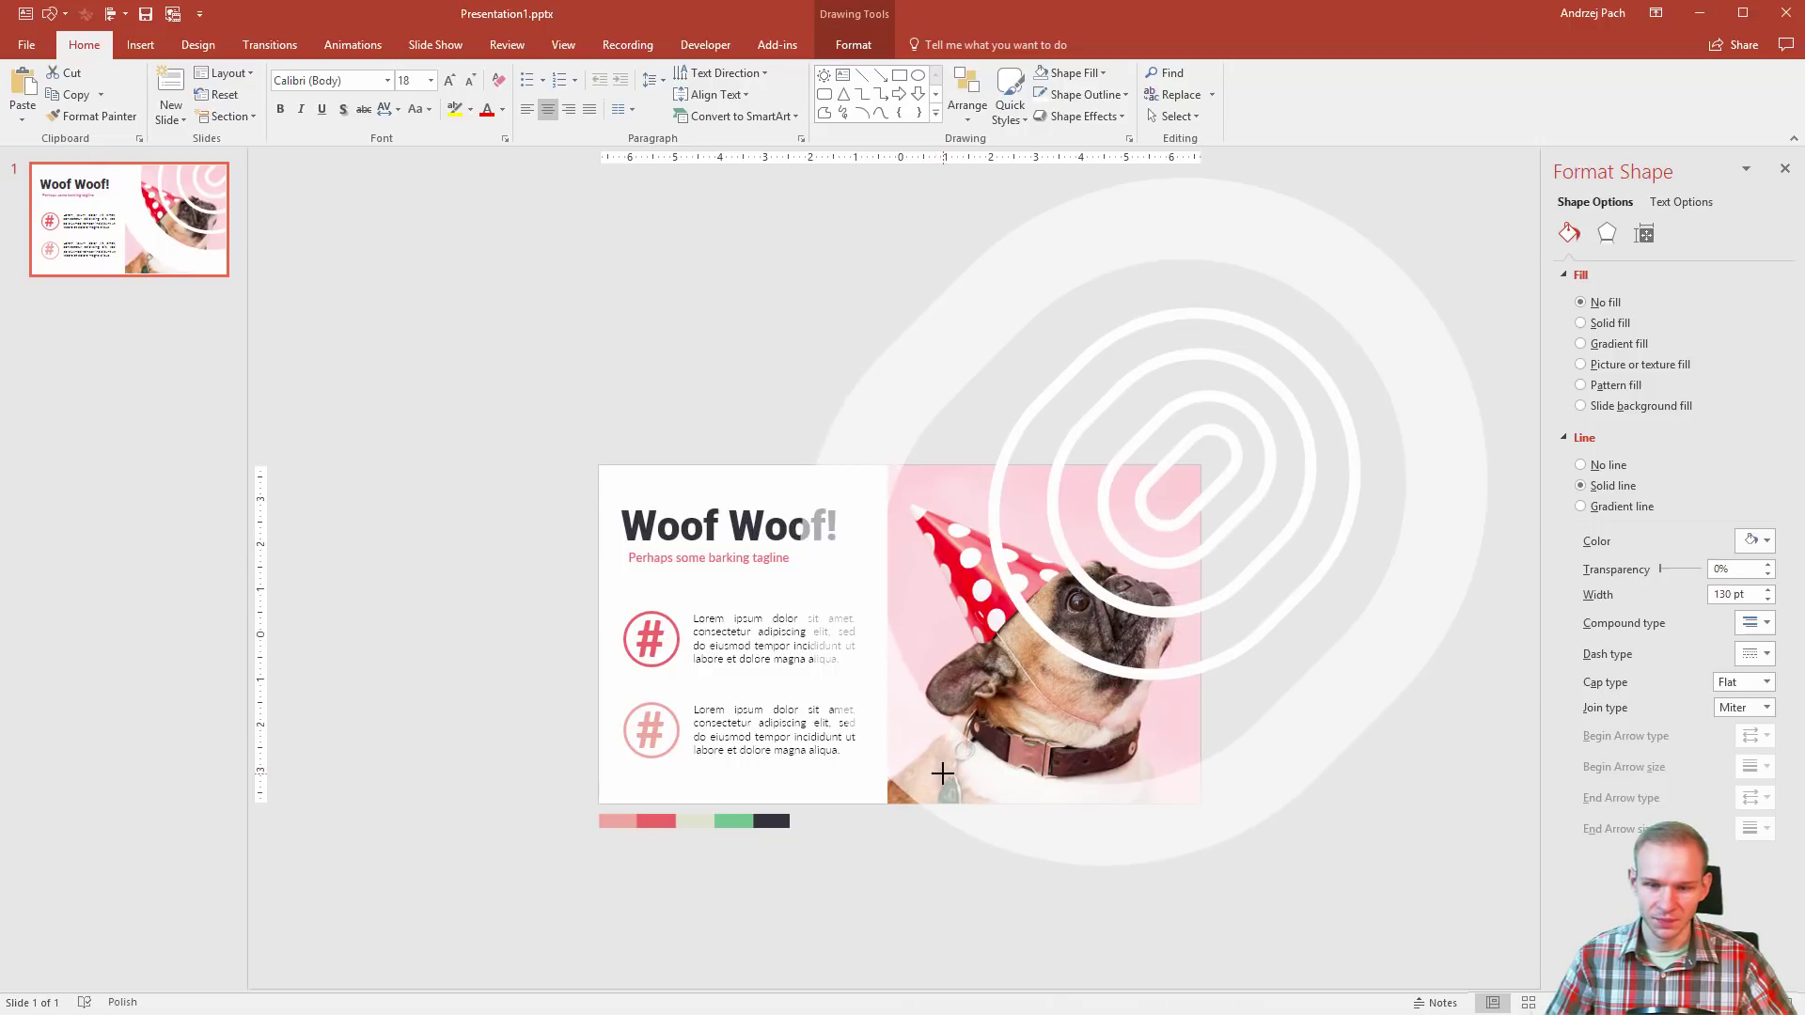
{"action": "left_click", "coordinate": [943, 773]}
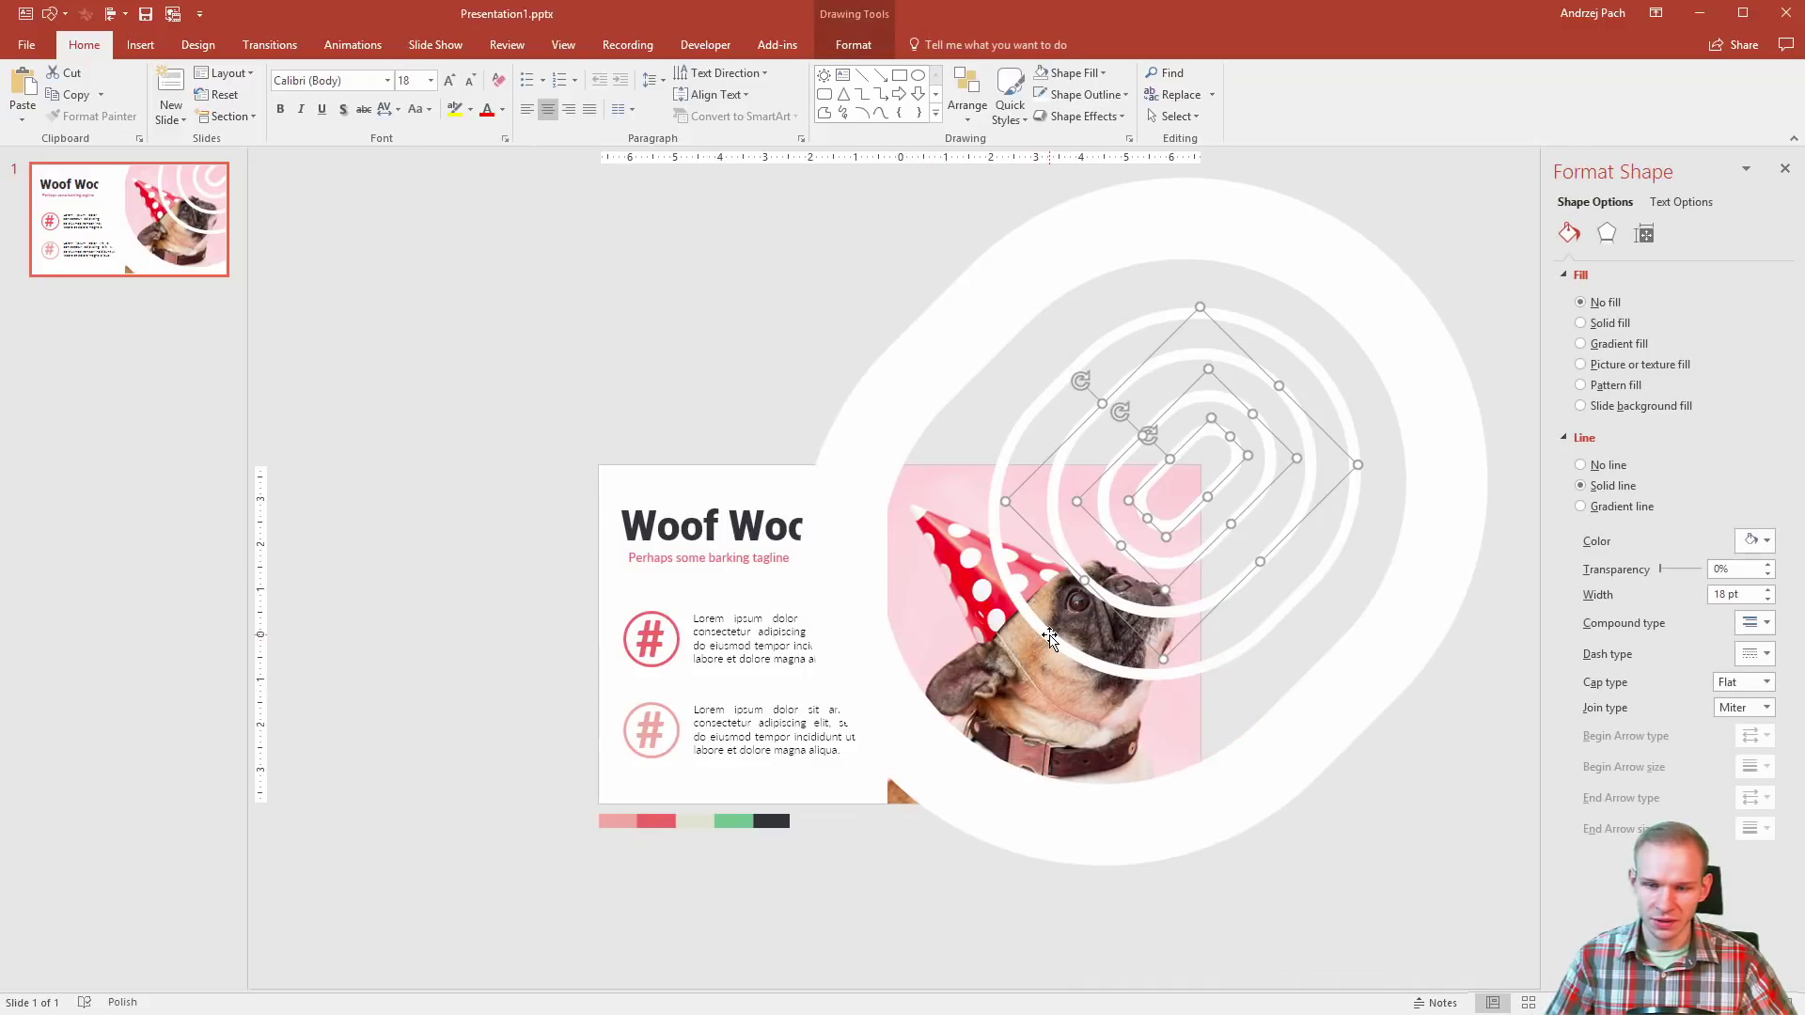
{"action": "left_click", "coordinate": [1050, 642], "text": "shift"}
{"action": "left_click_drag", "start_coordinate": [1032, 638], "coordinate": [1044, 702]}
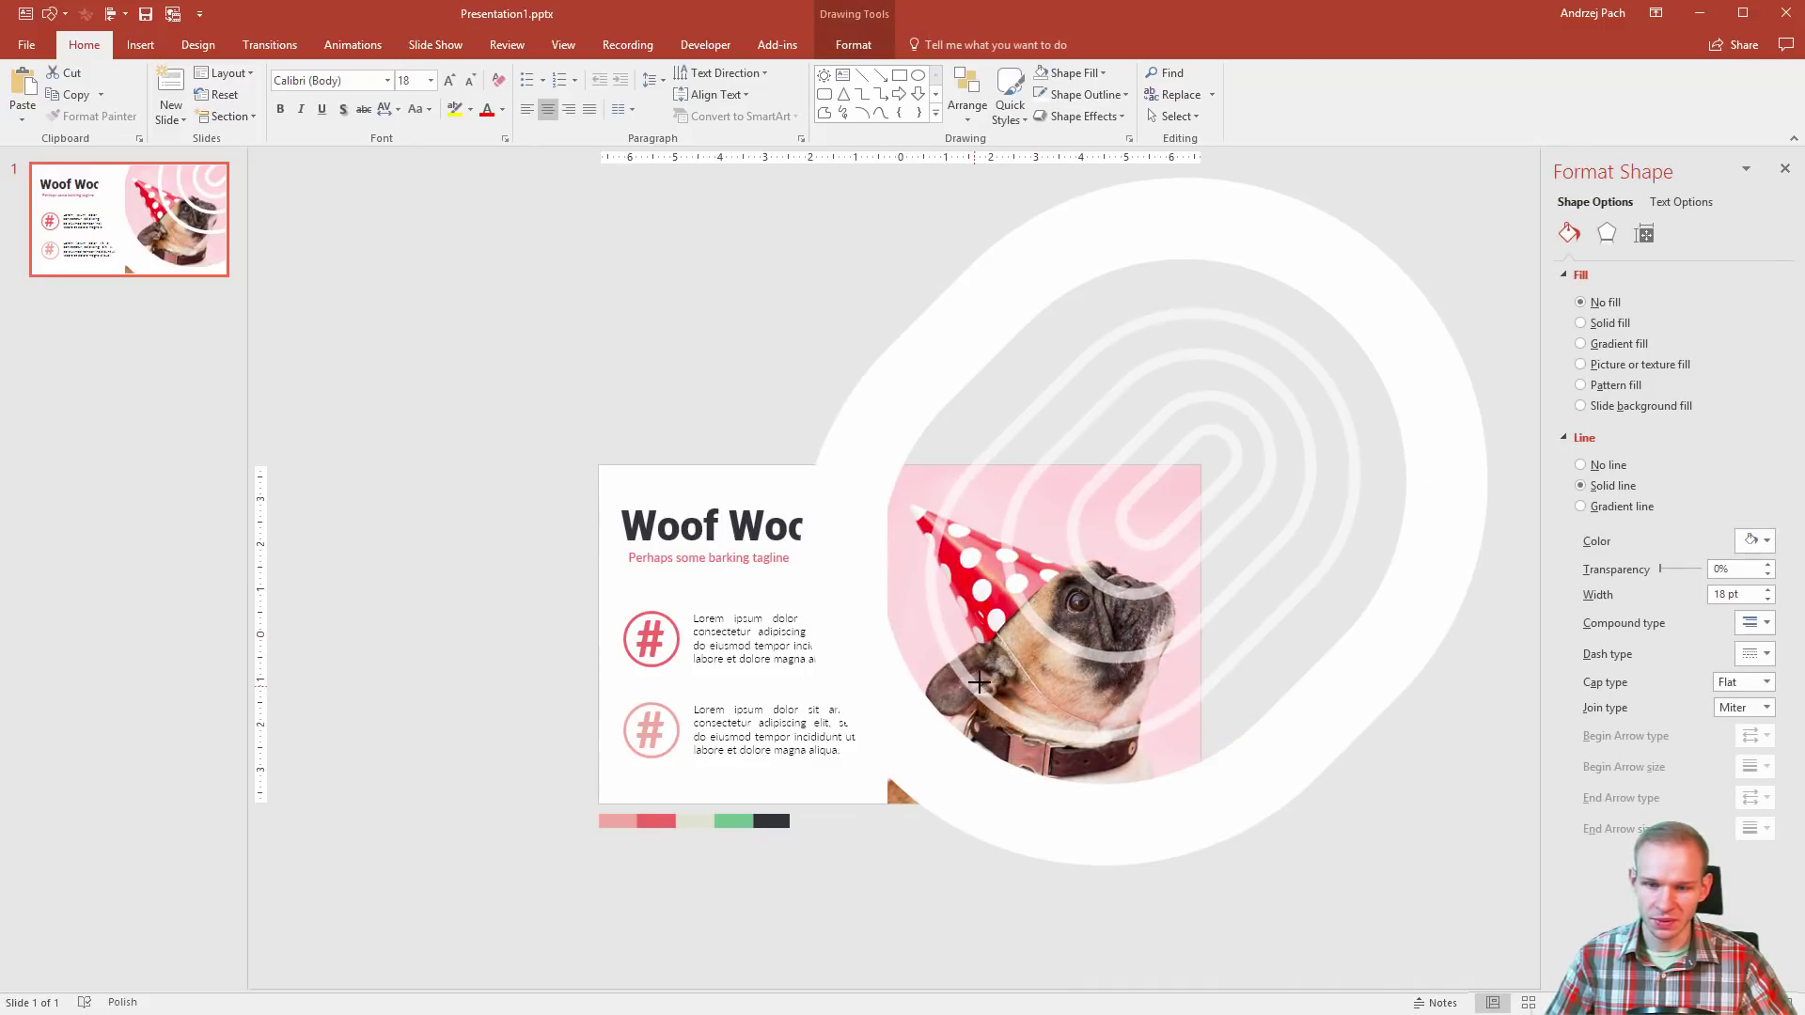
{"action": "left_click", "coordinate": [1139, 759]}
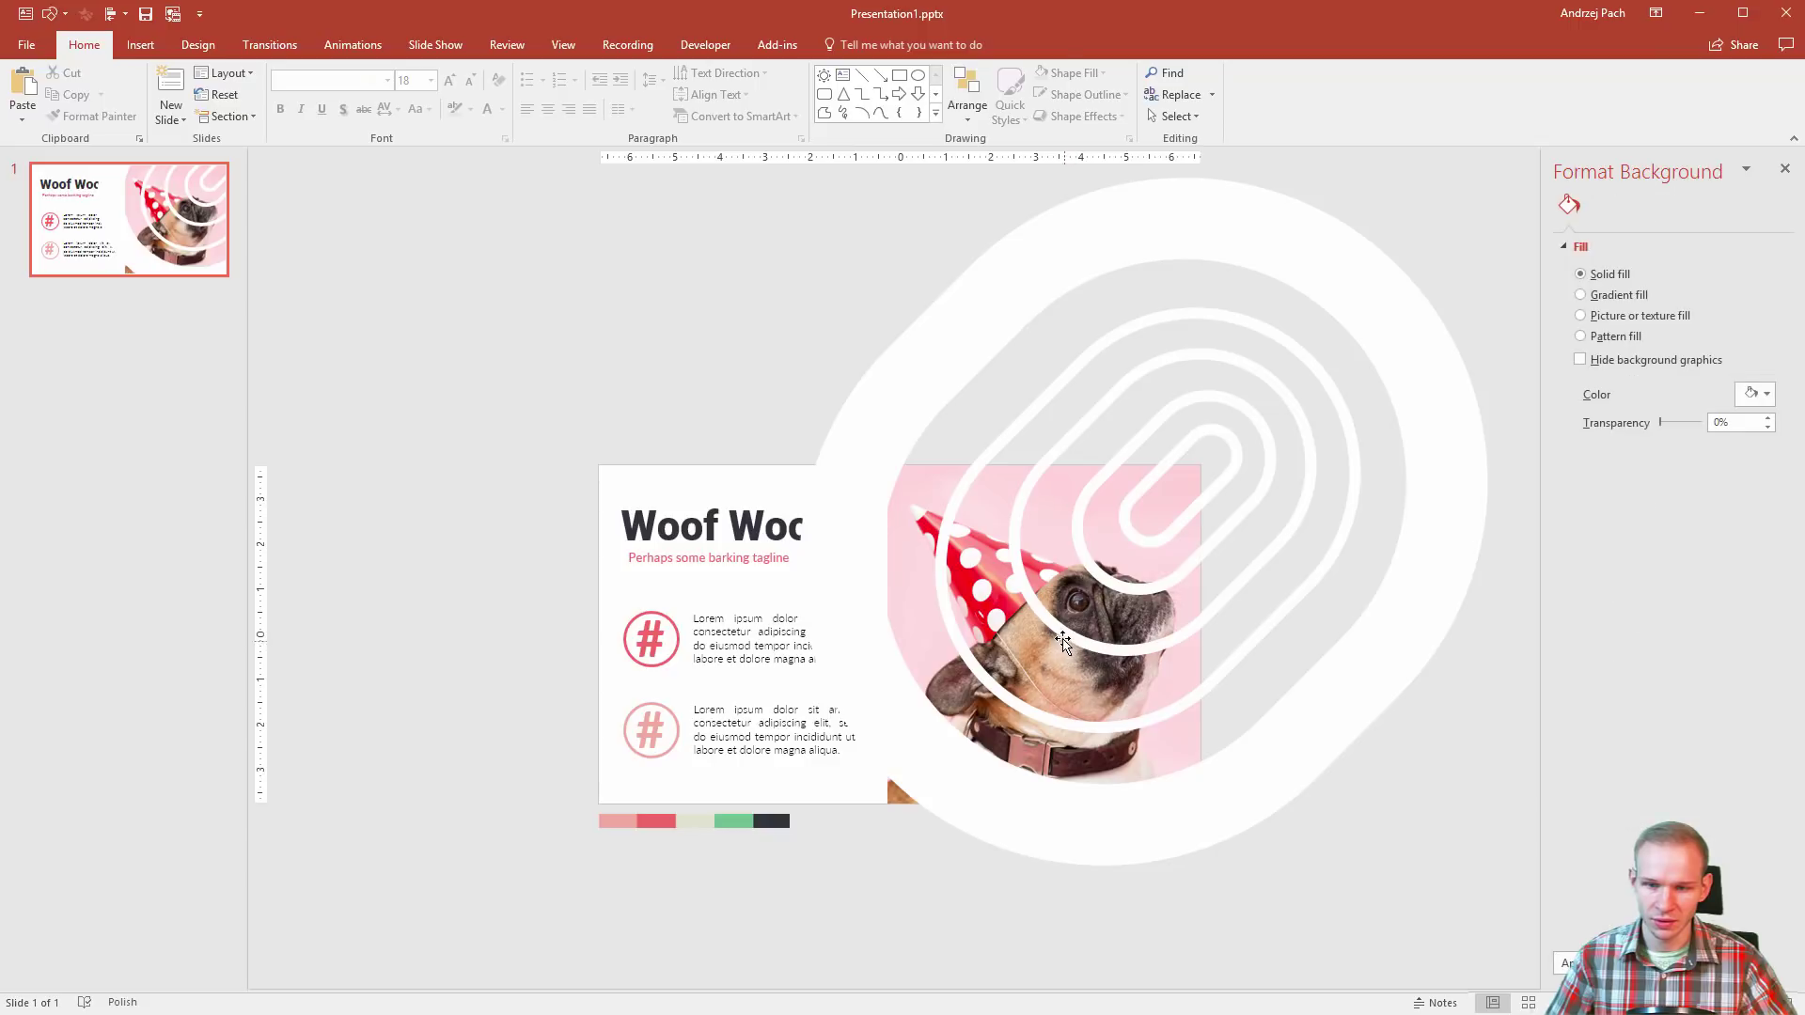
{"action": "key", "text": "ctrl+z"}
{"action": "key", "text": "ctrl+z"}
{"action": "left_click", "coordinate": [1085, 571]}
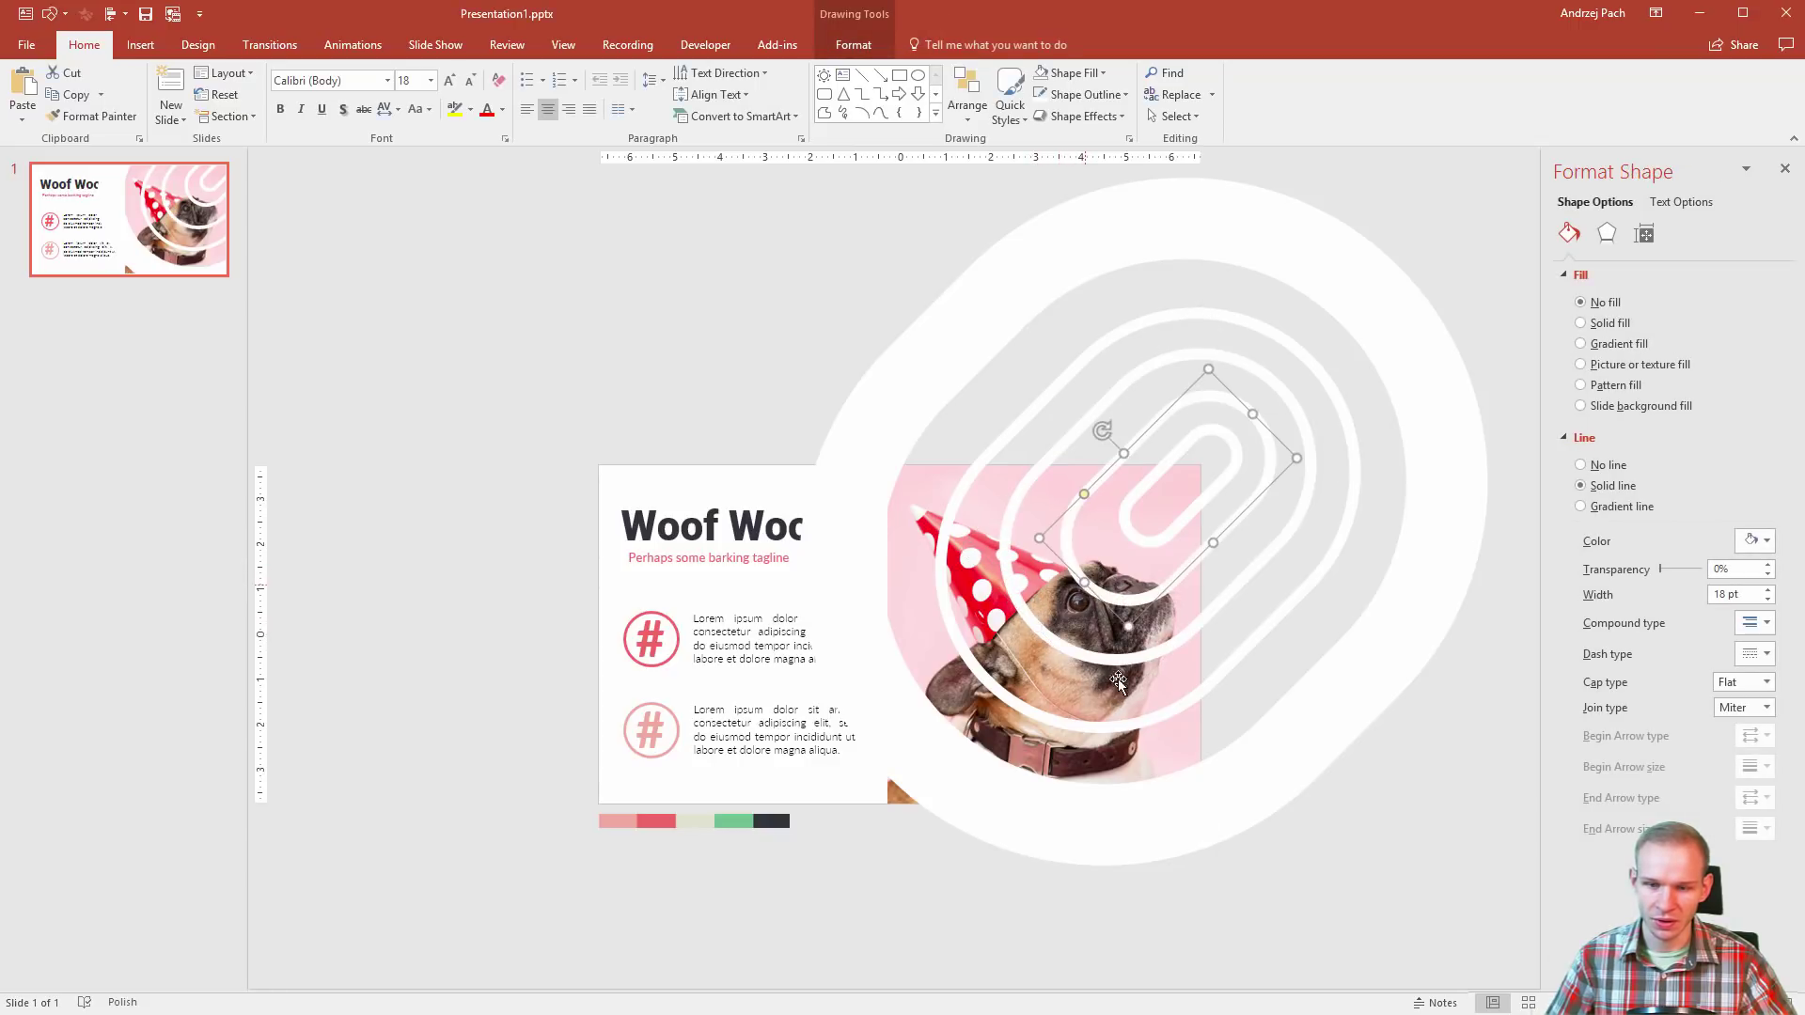
{"action": "left_click", "coordinate": [1260, 915]}
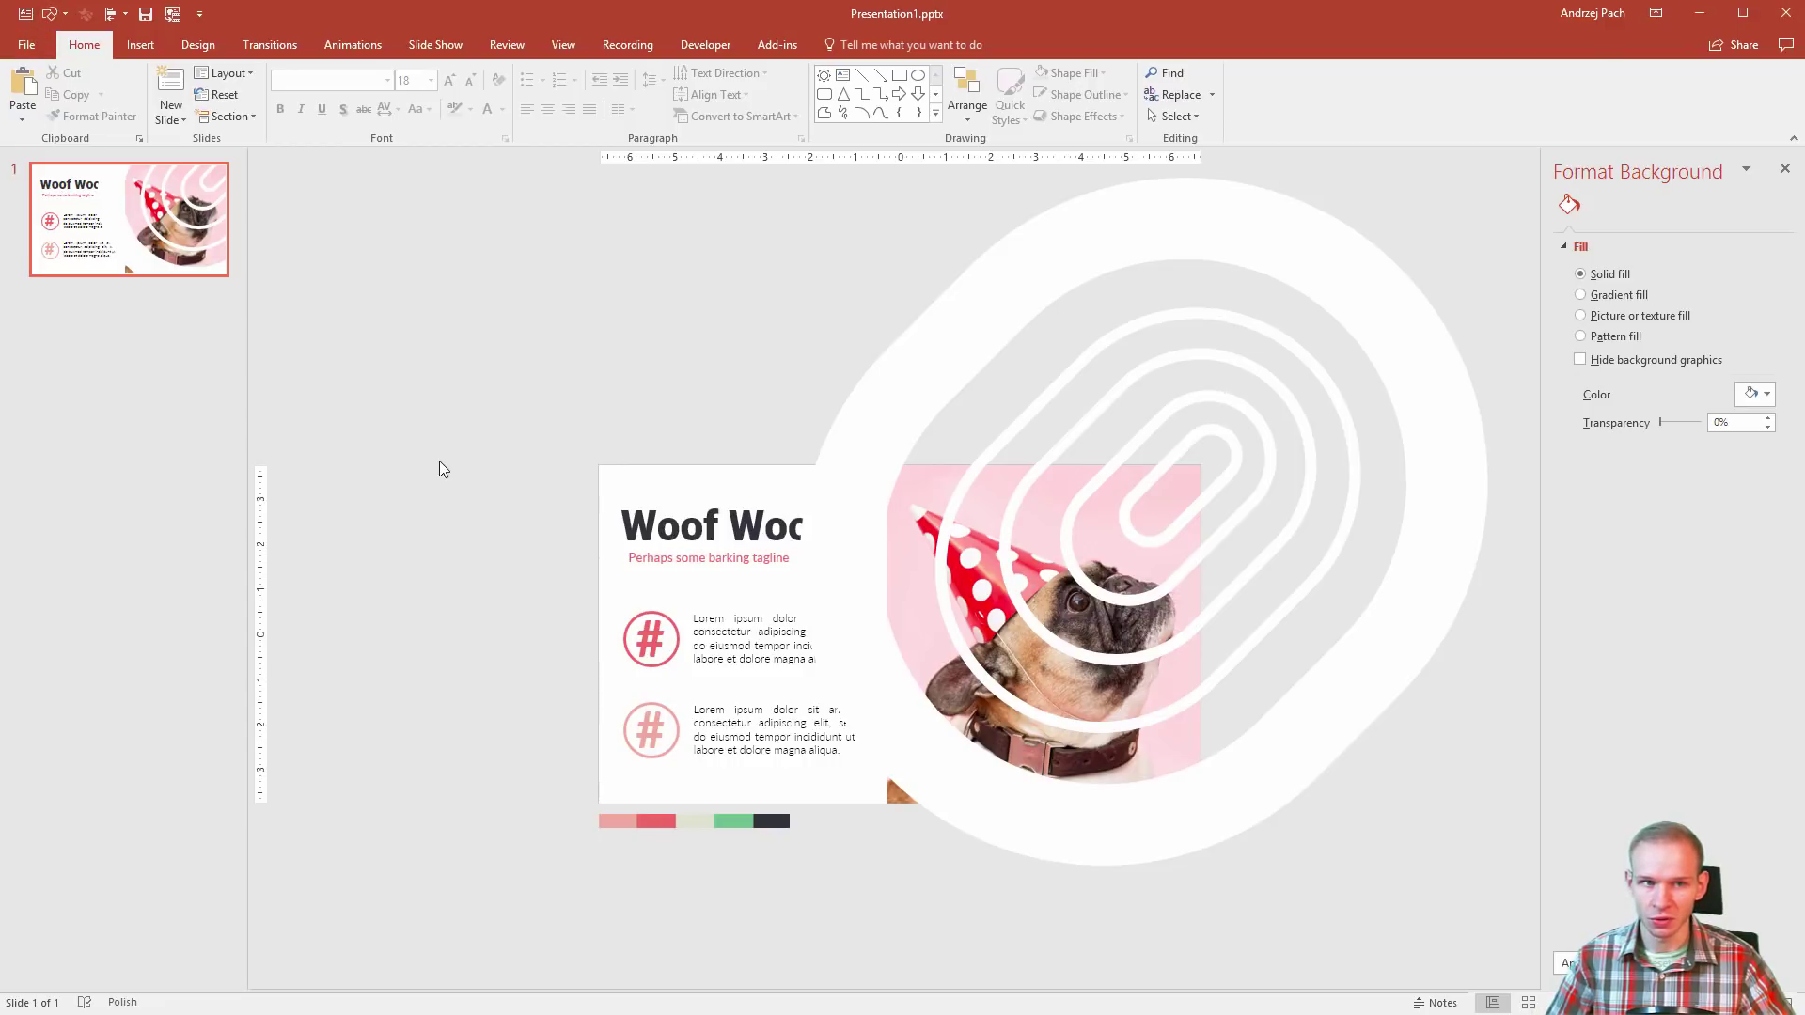
Step: Draw a small rectangle at the dog photo's bottom-left corner
{"action": "key", "text": "alt"}
{"action": "key", "text": "2"}
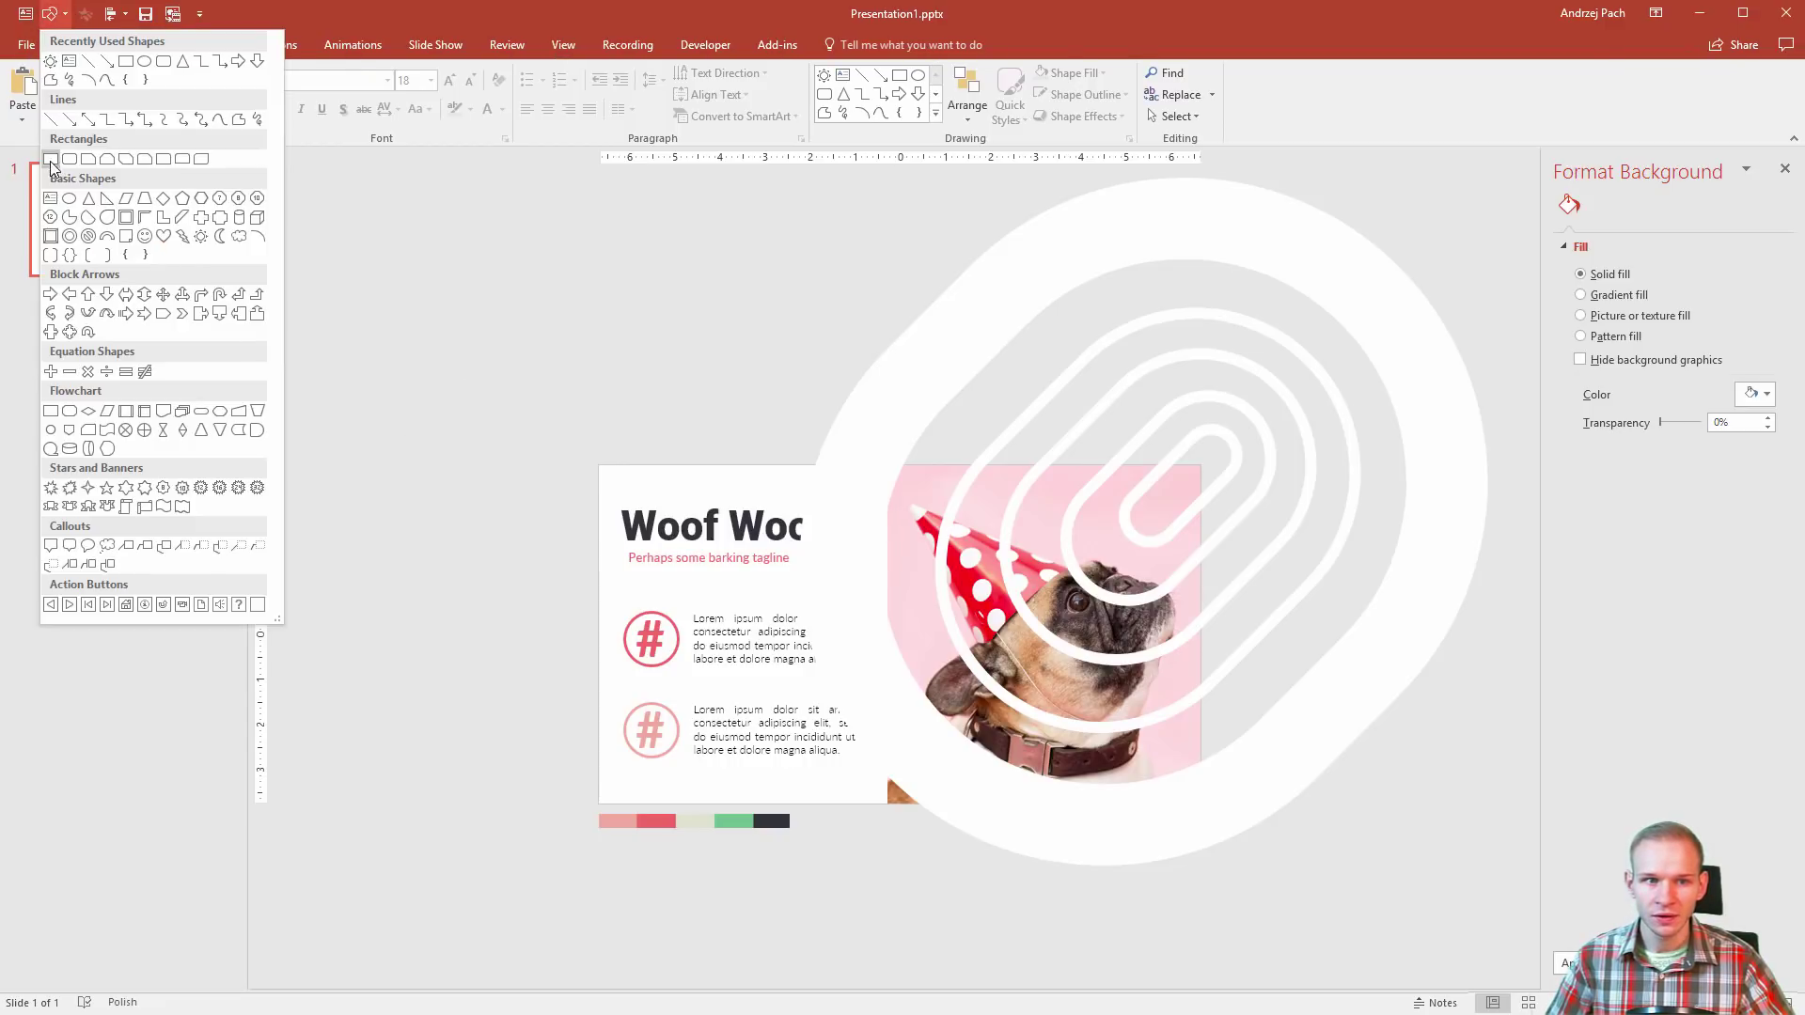
{"action": "left_click", "coordinate": [51, 165]}
{"action": "left_click_drag", "start_coordinate": [877, 759], "coordinate": [924, 827]}
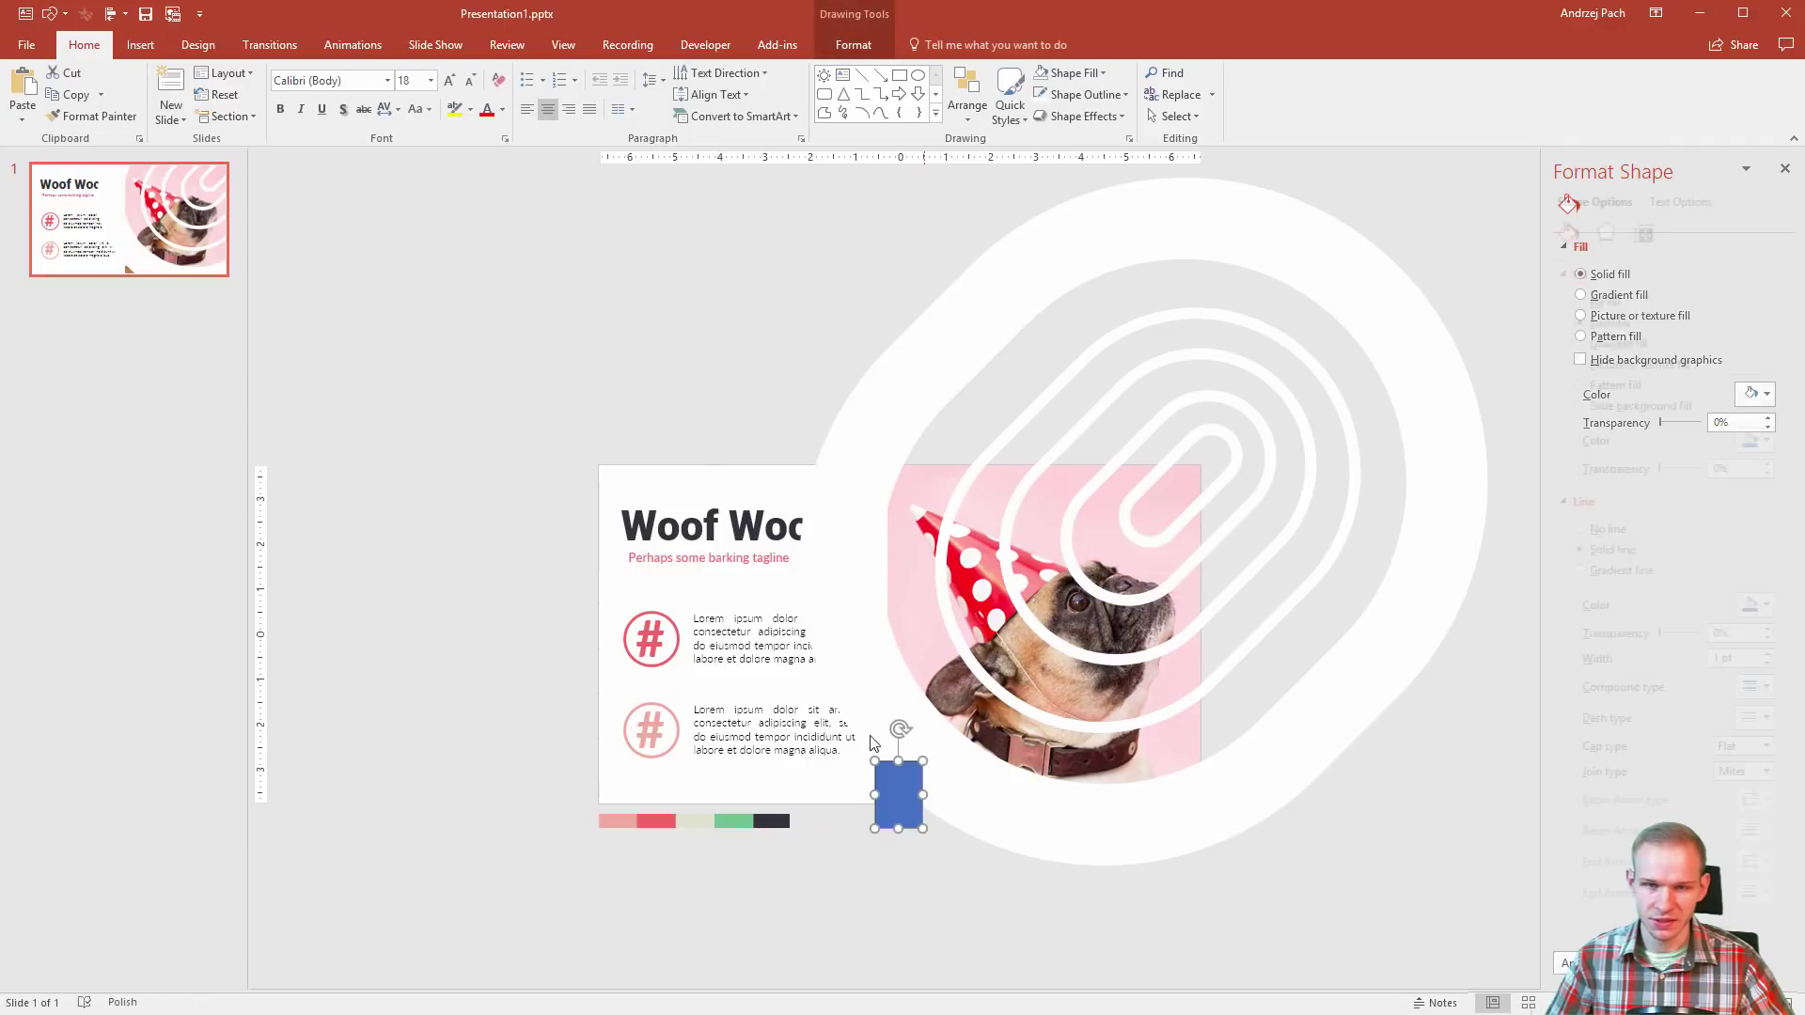
Step: Give the small rectangle a white fill and no outline
{"action": "left_click", "coordinate": [853, 43]}
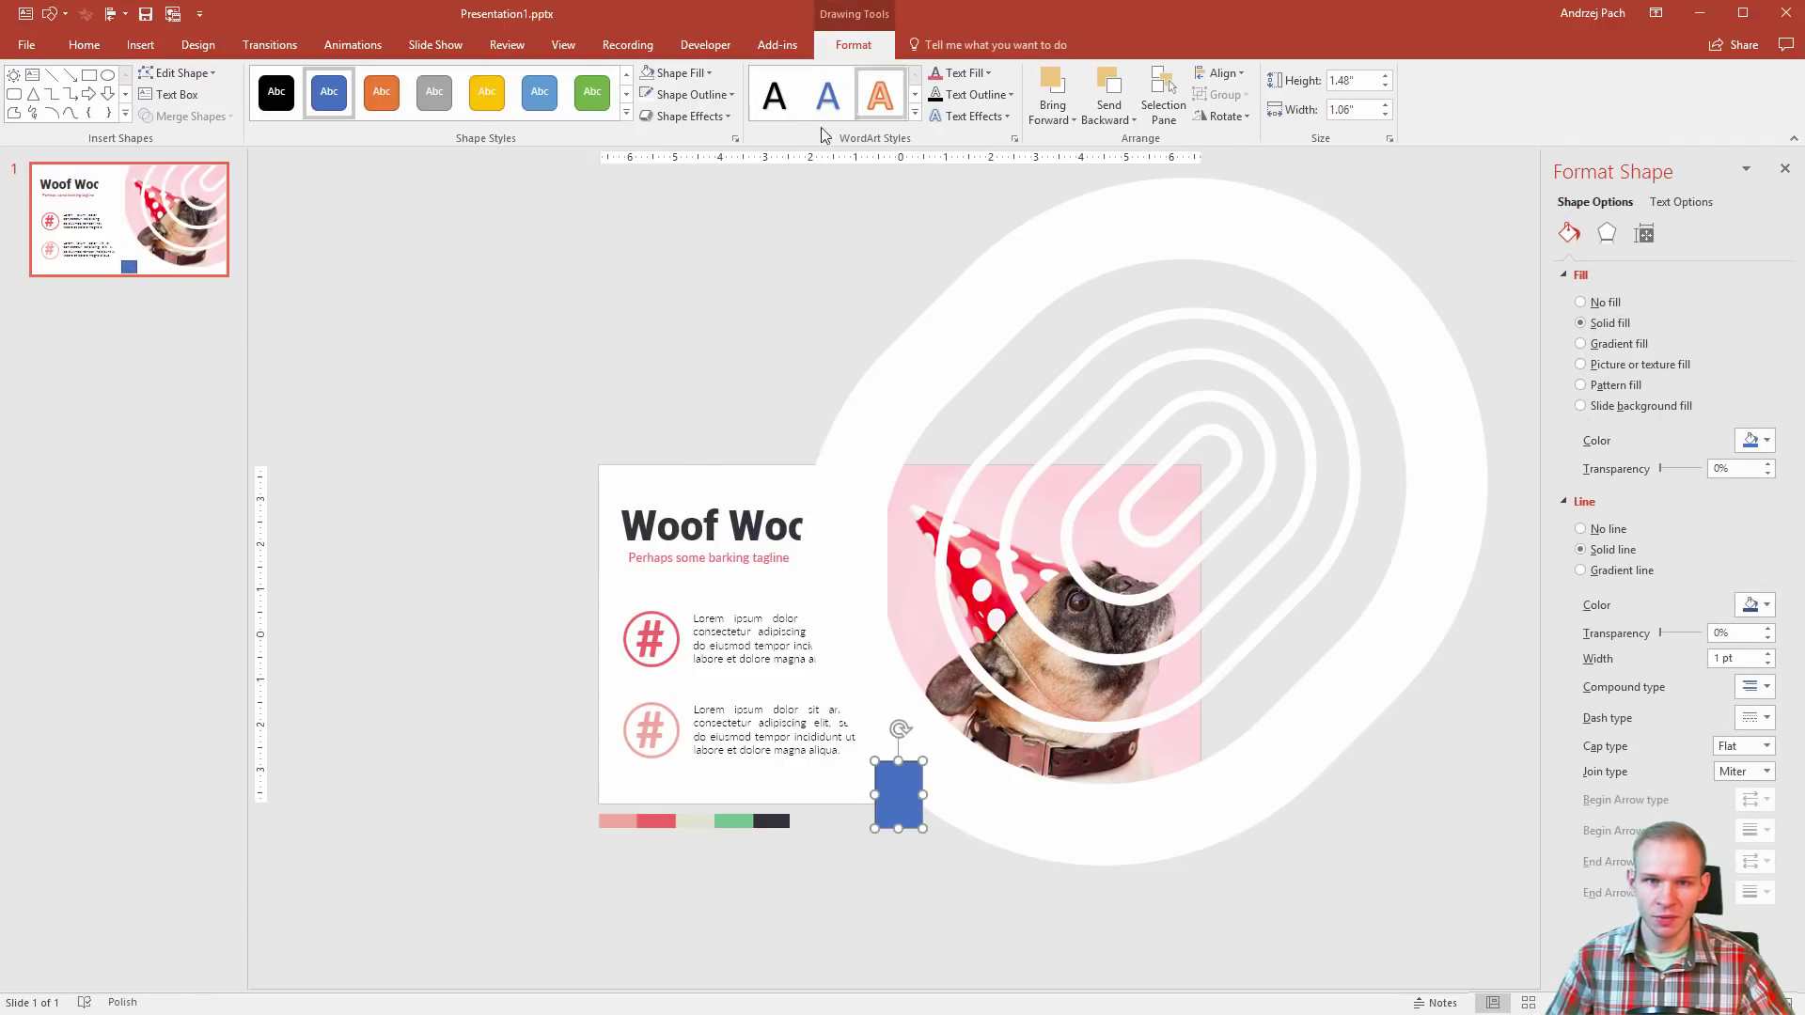
{"action": "left_click", "coordinate": [709, 72]}
{"action": "left_click", "coordinate": [671, 109]}
{"action": "left_click", "coordinate": [688, 93]}
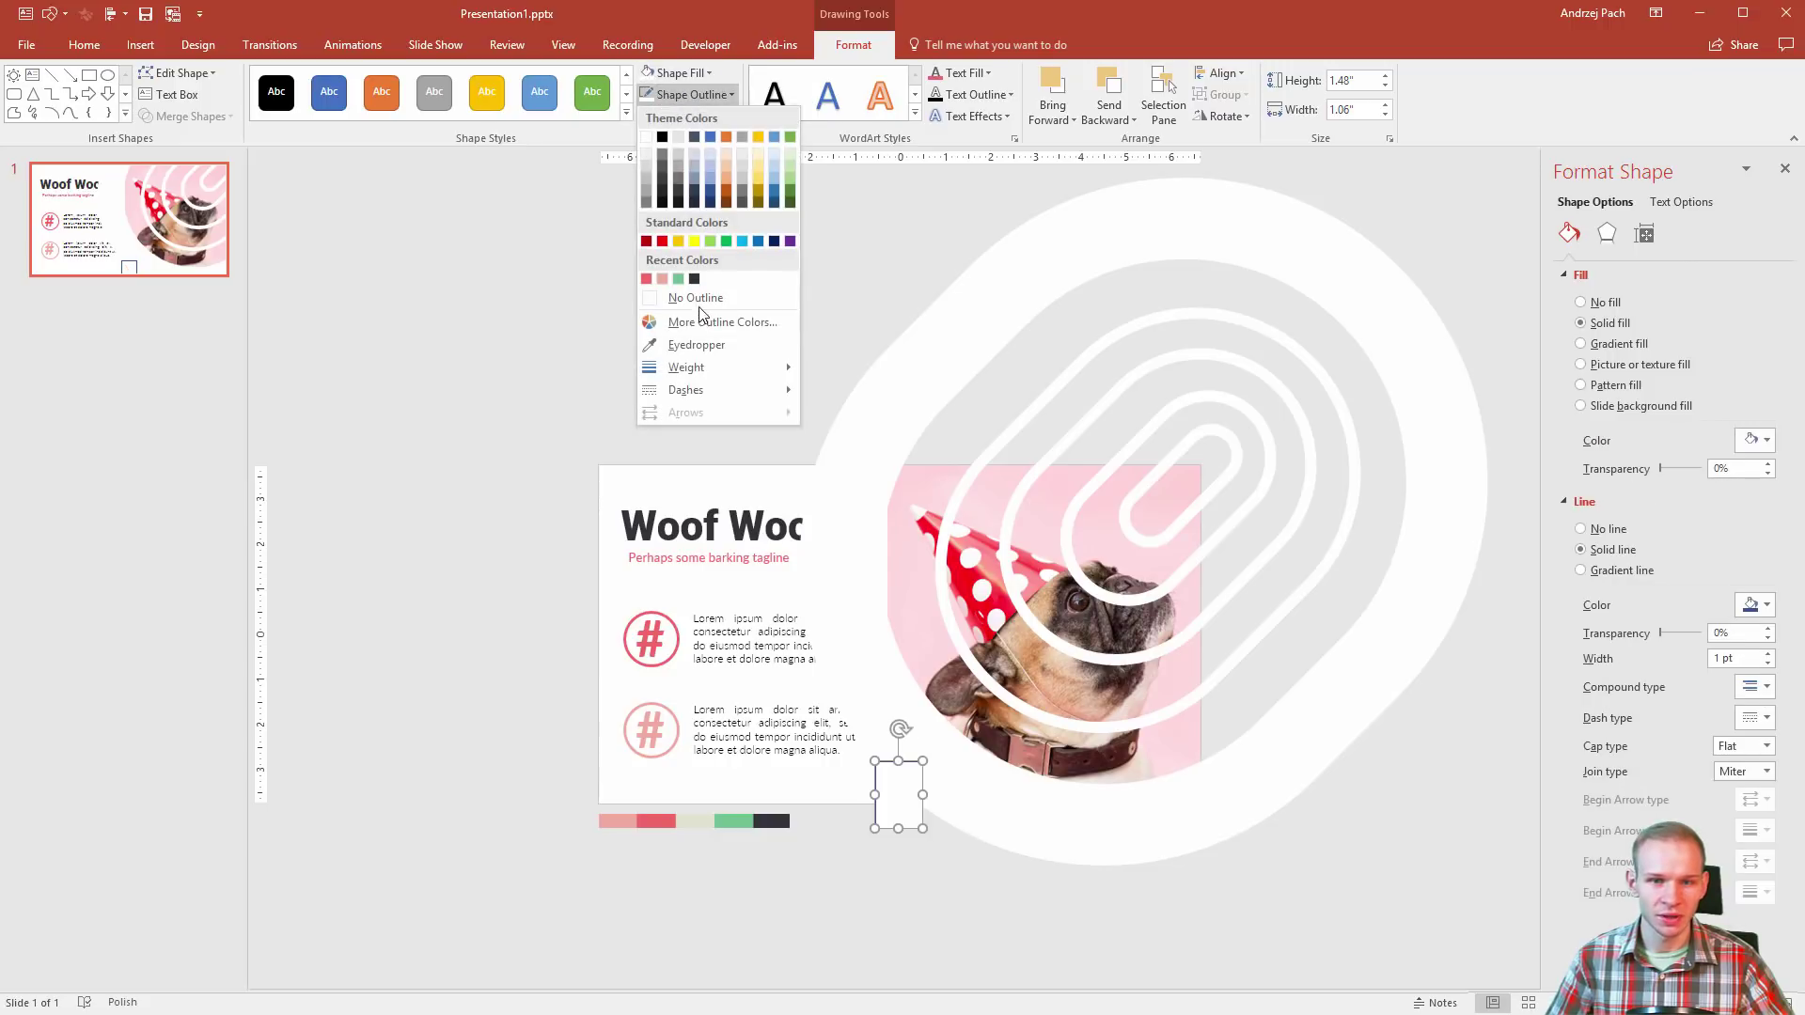
{"action": "left_click", "coordinate": [705, 308]}
{"action": "left_click", "coordinate": [1187, 930]}
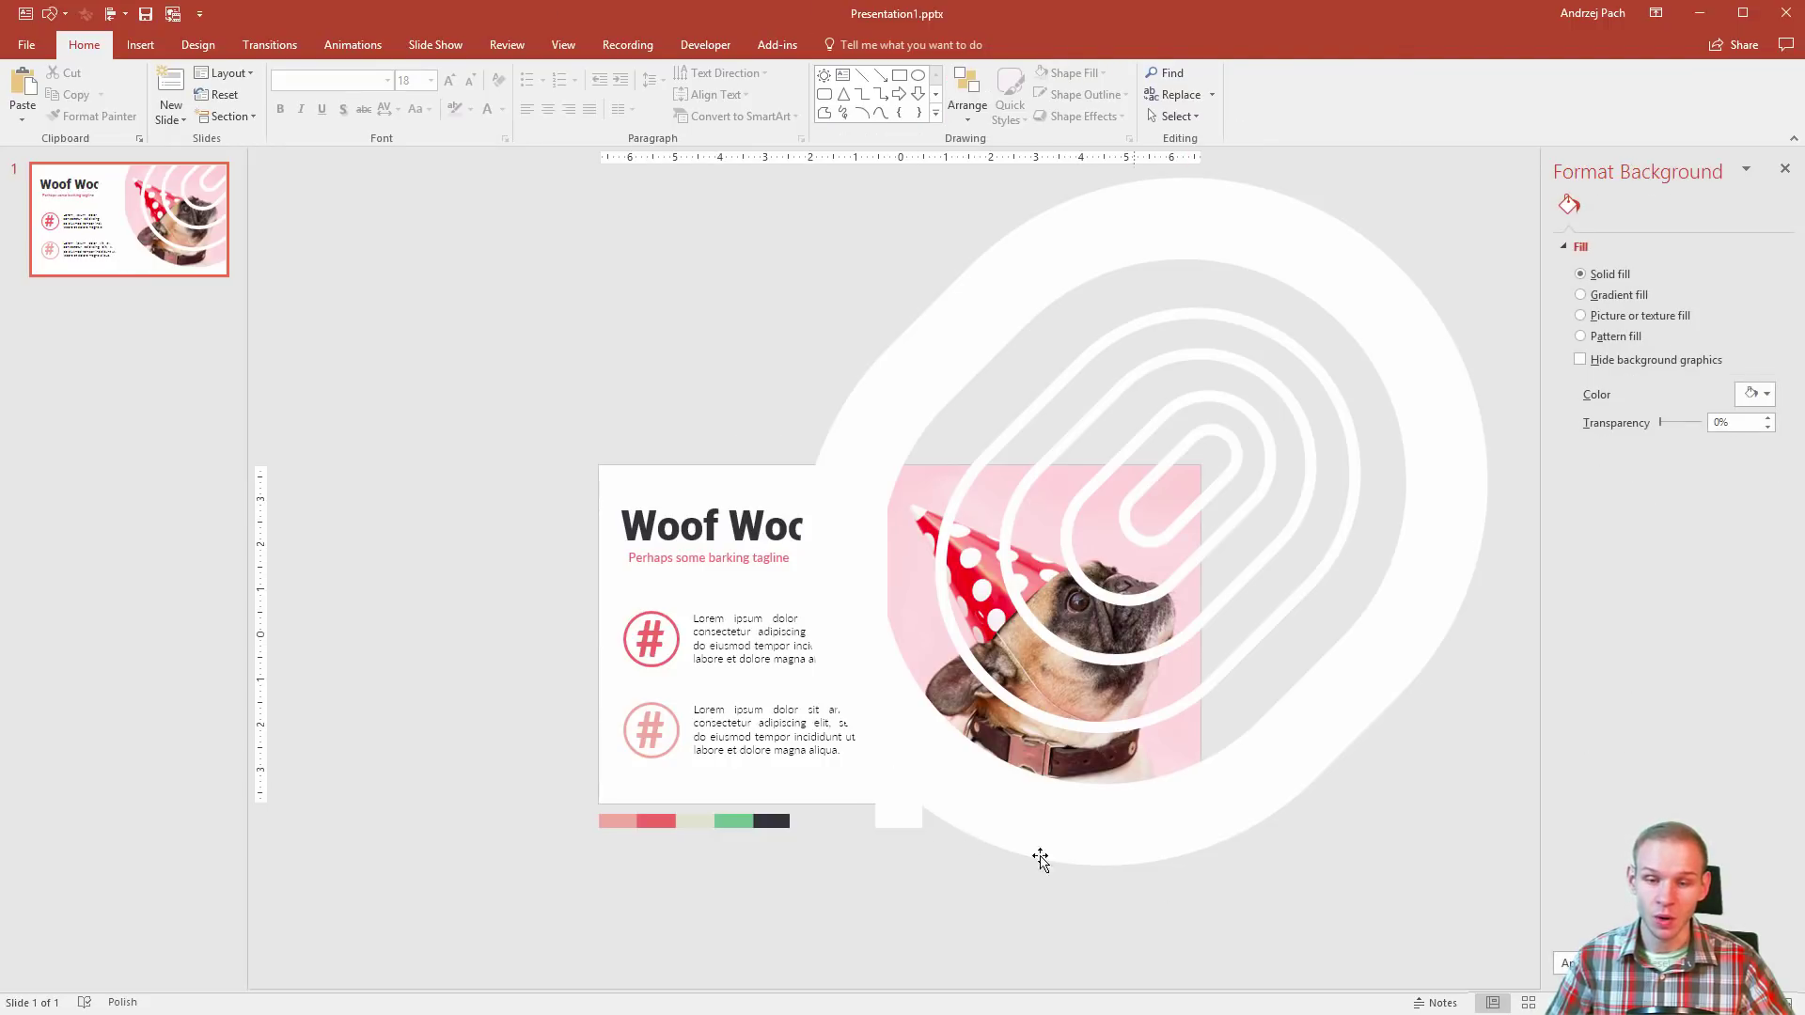
{"action": "left_click", "coordinate": [875, 825]}
{"action": "key", "text": "Escape"}
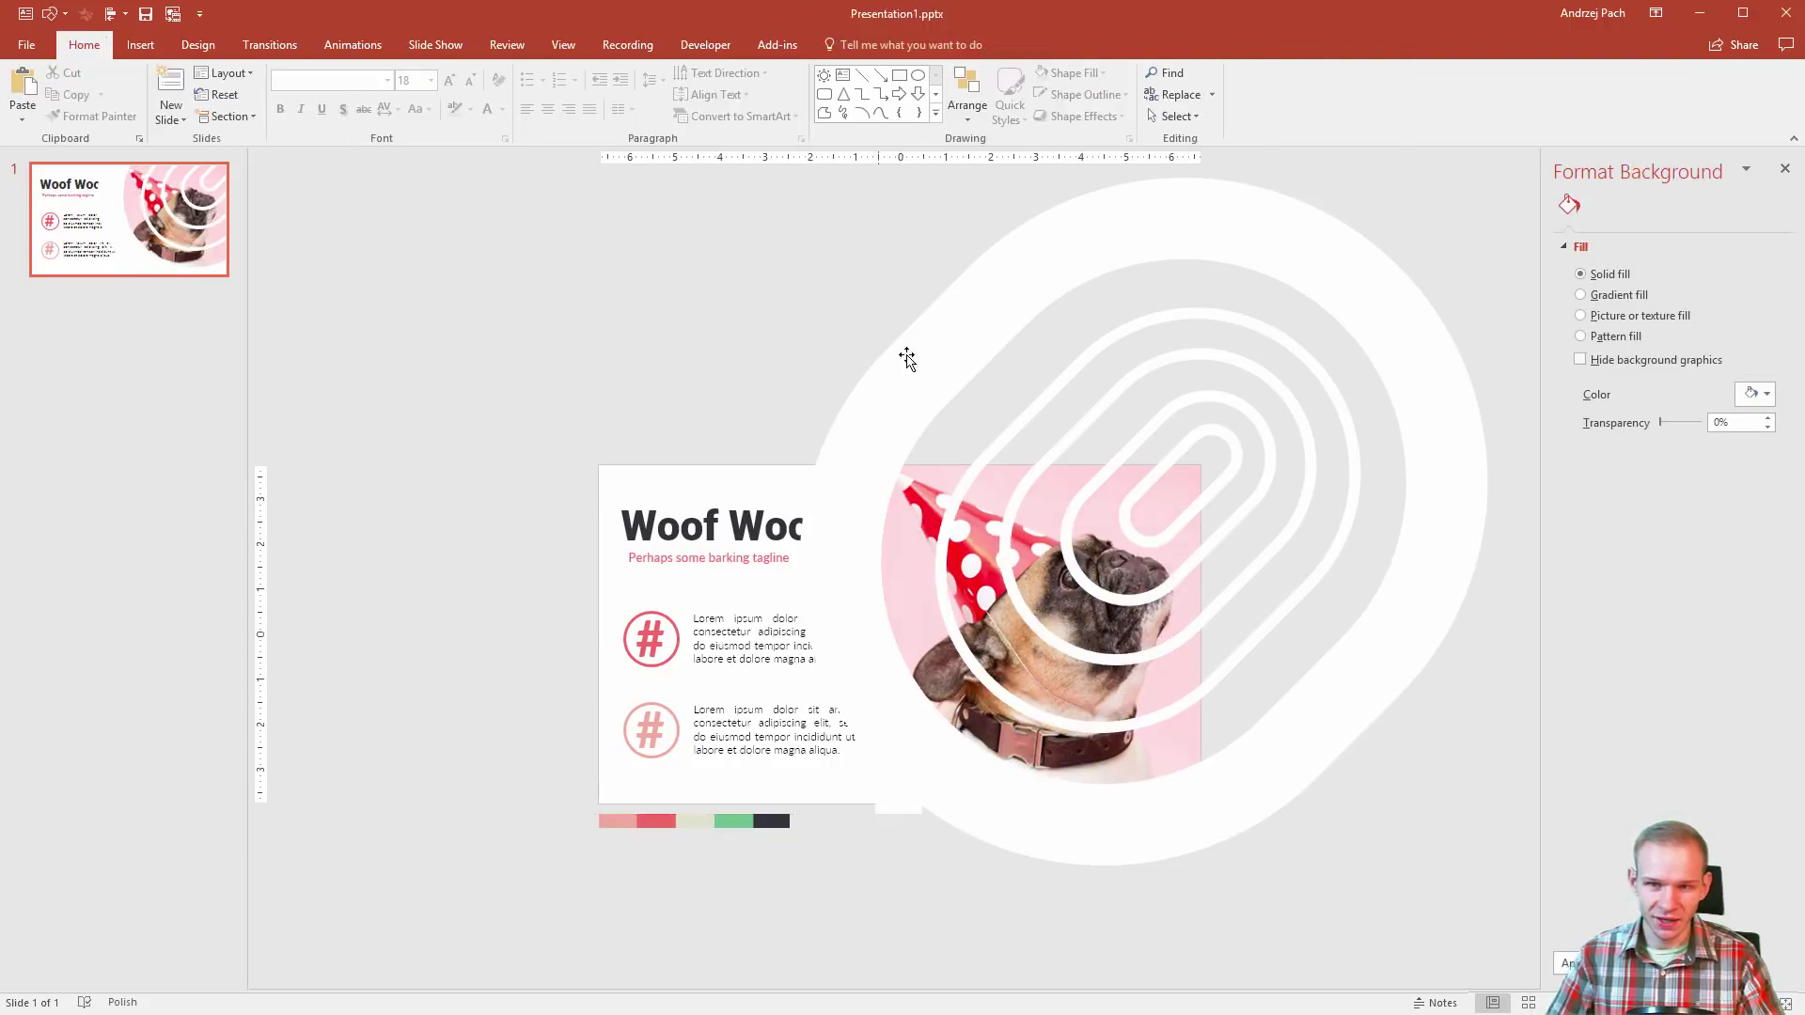
Step: Drag a corner of the thick outer ring outward so it rounds out around the capsules
{"action": "left_click", "coordinate": [1166, 276]}
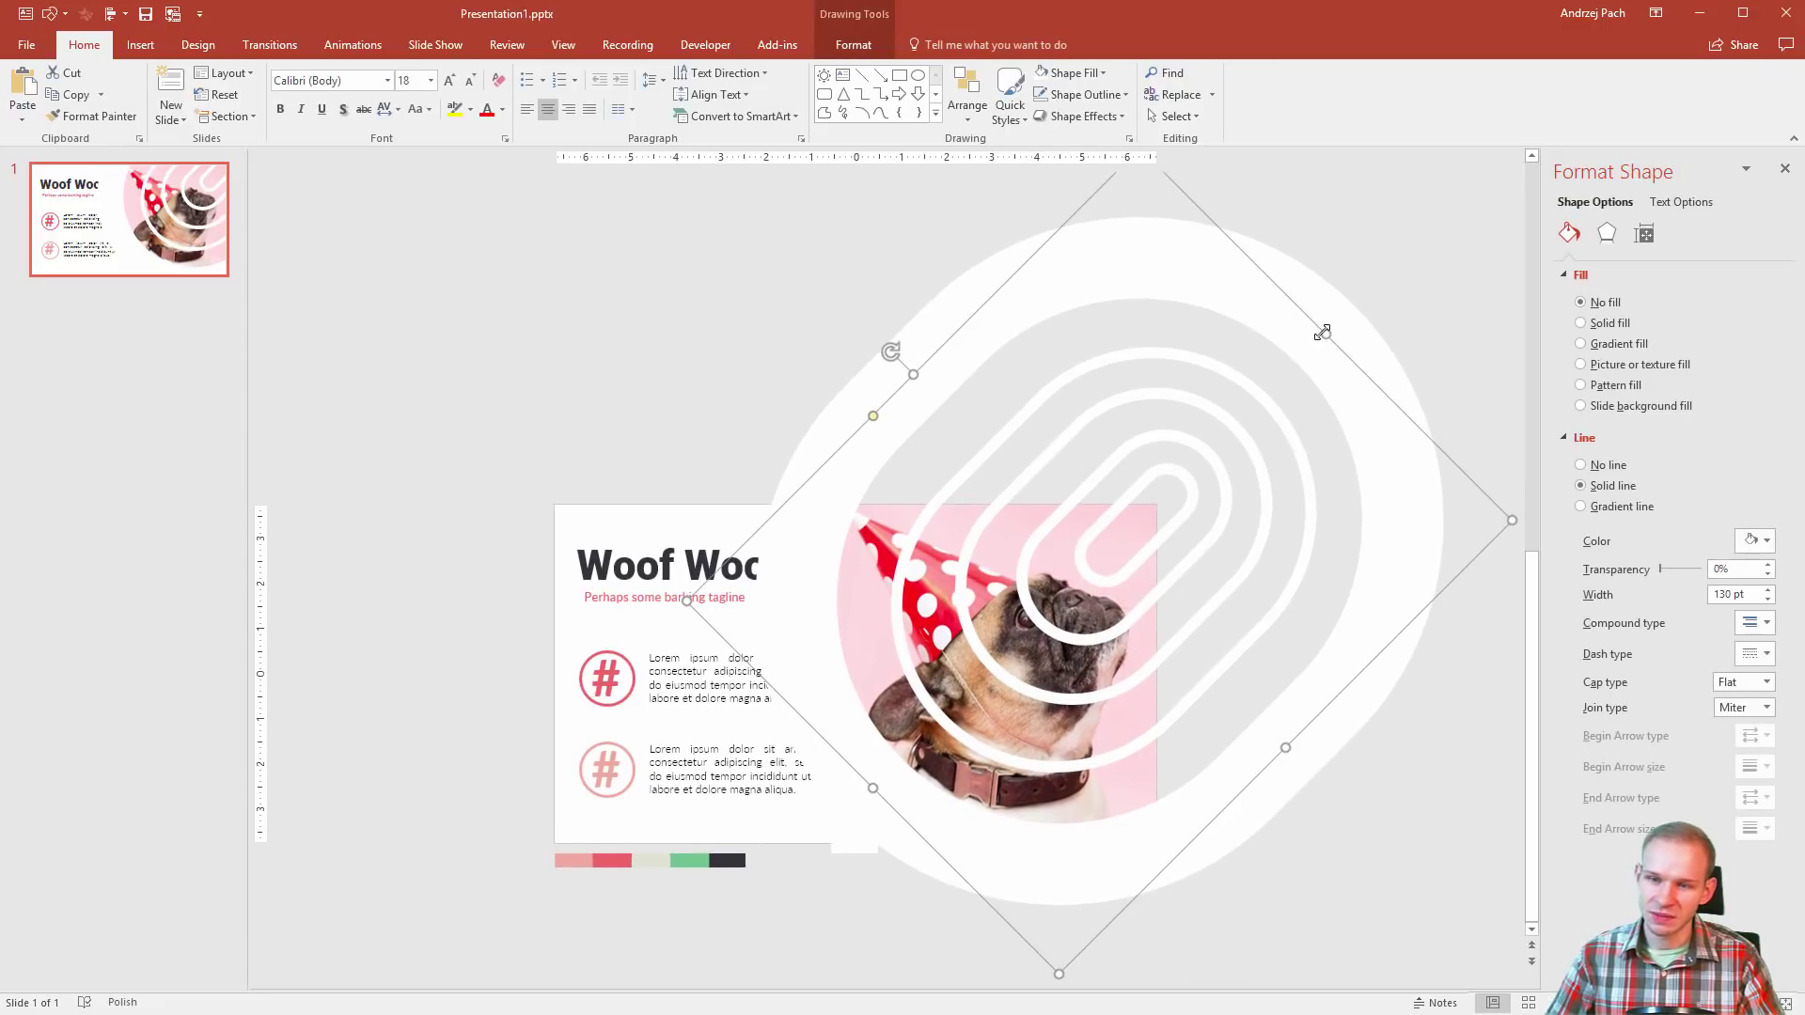
{"action": "mouse_move", "coordinate": [1296, 361]}
{"action": "left_mouse_down"}
{"action": "mouse_move", "coordinate": [1317, 339]}
{"action": "mouse_move", "coordinate": [1307, 349]}
{"action": "left_mouse_up"}
{"action": "key", "text": "Escape"}
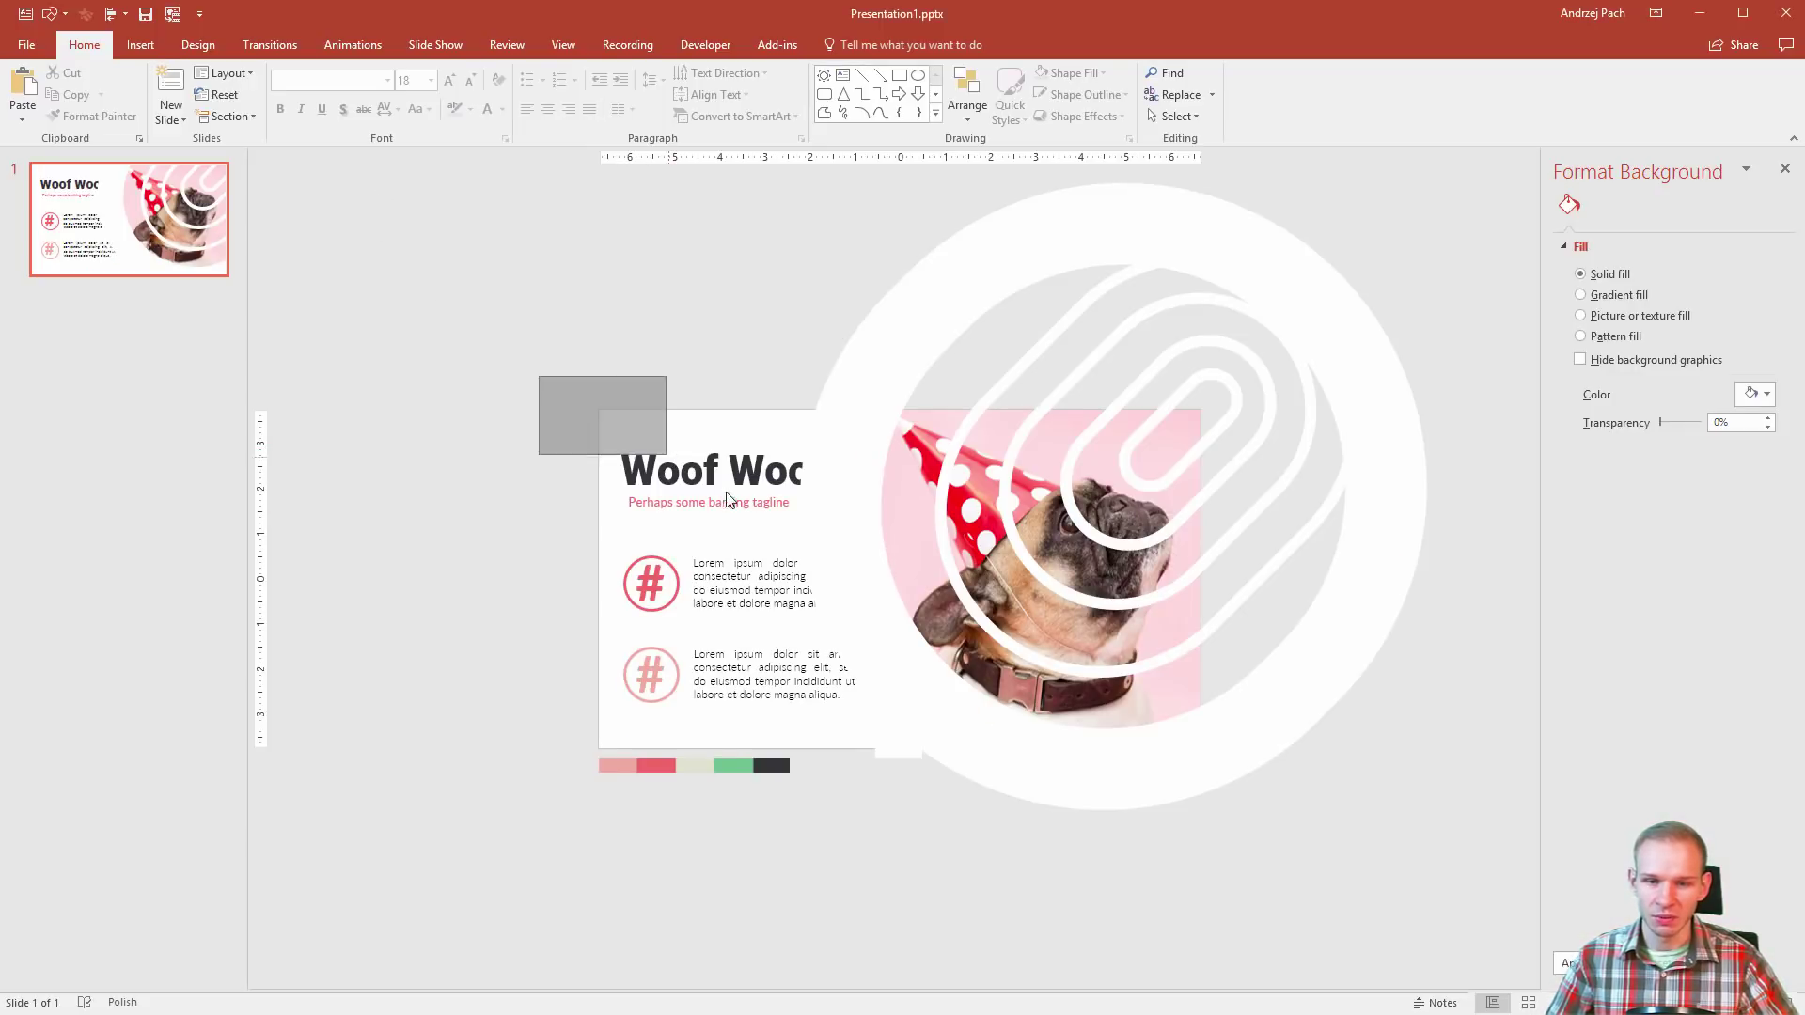
Step: Select the 'Woof Woof!' title and tagline boxes and apply Bring to Front
{"action": "left_click", "coordinate": [706, 498]}
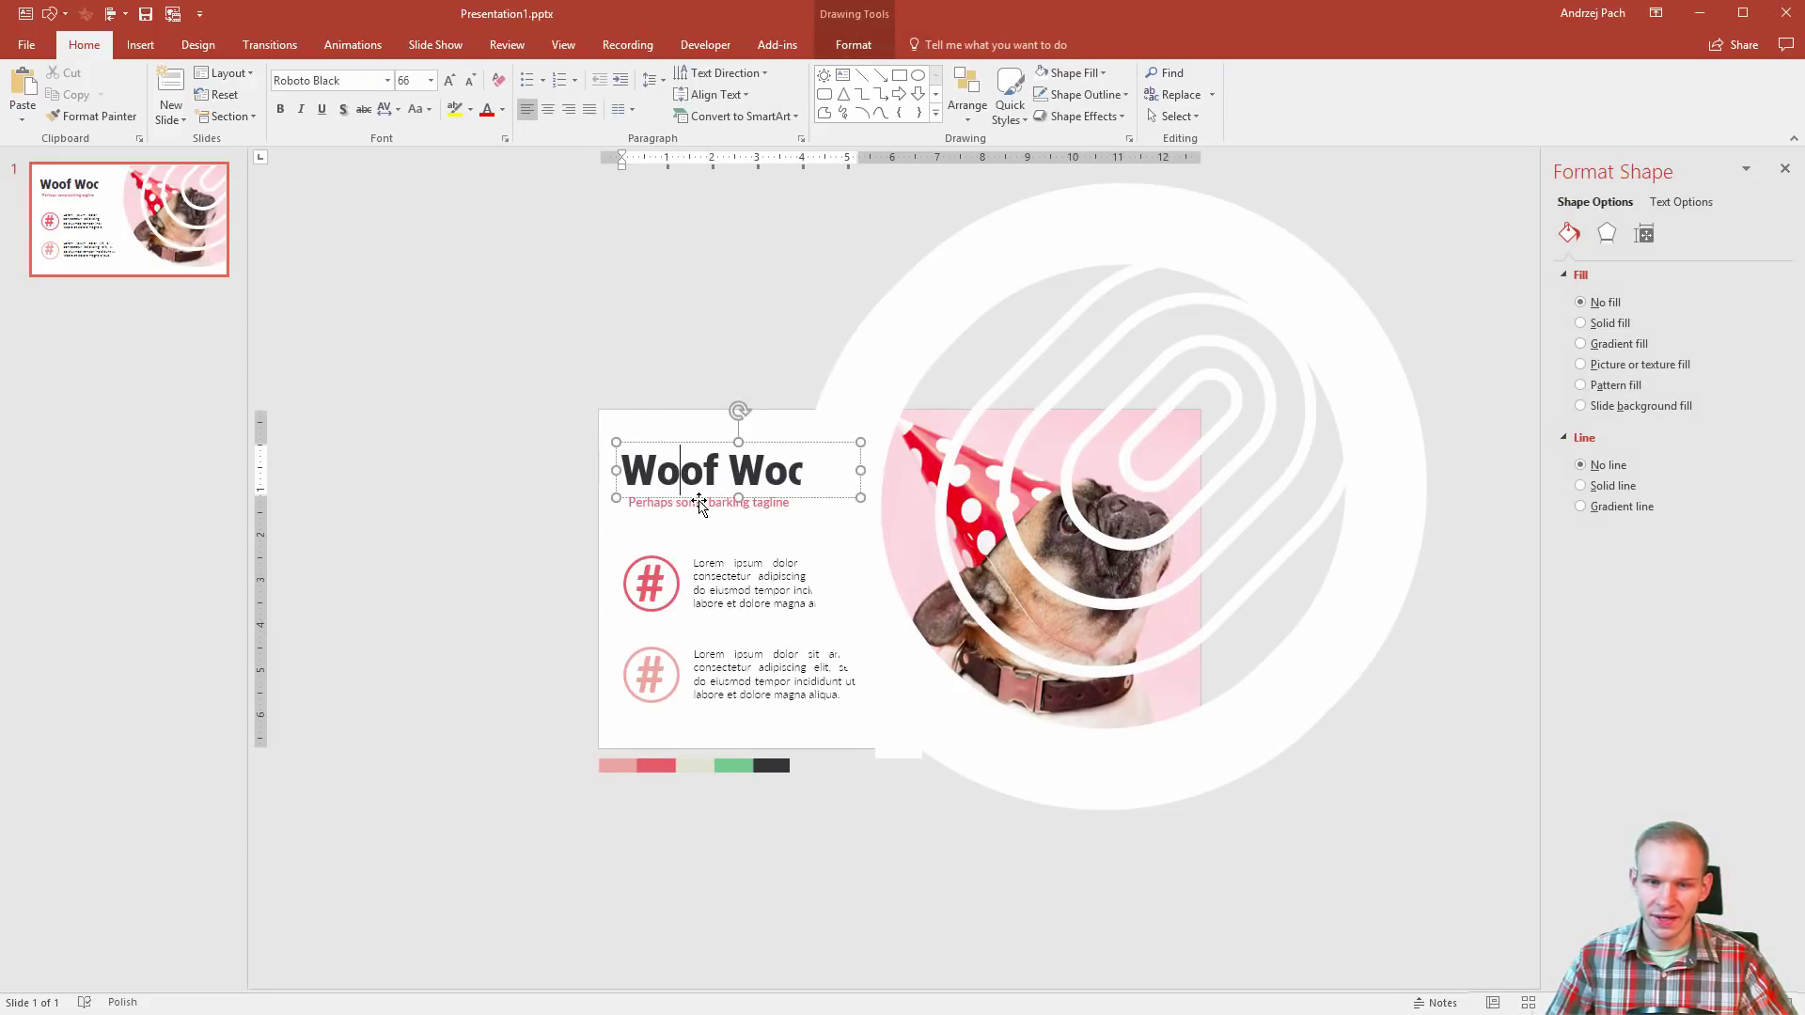
{"action": "left_click", "coordinate": [748, 461], "text": "shift"}
{"action": "right_click", "coordinate": [699, 443]}
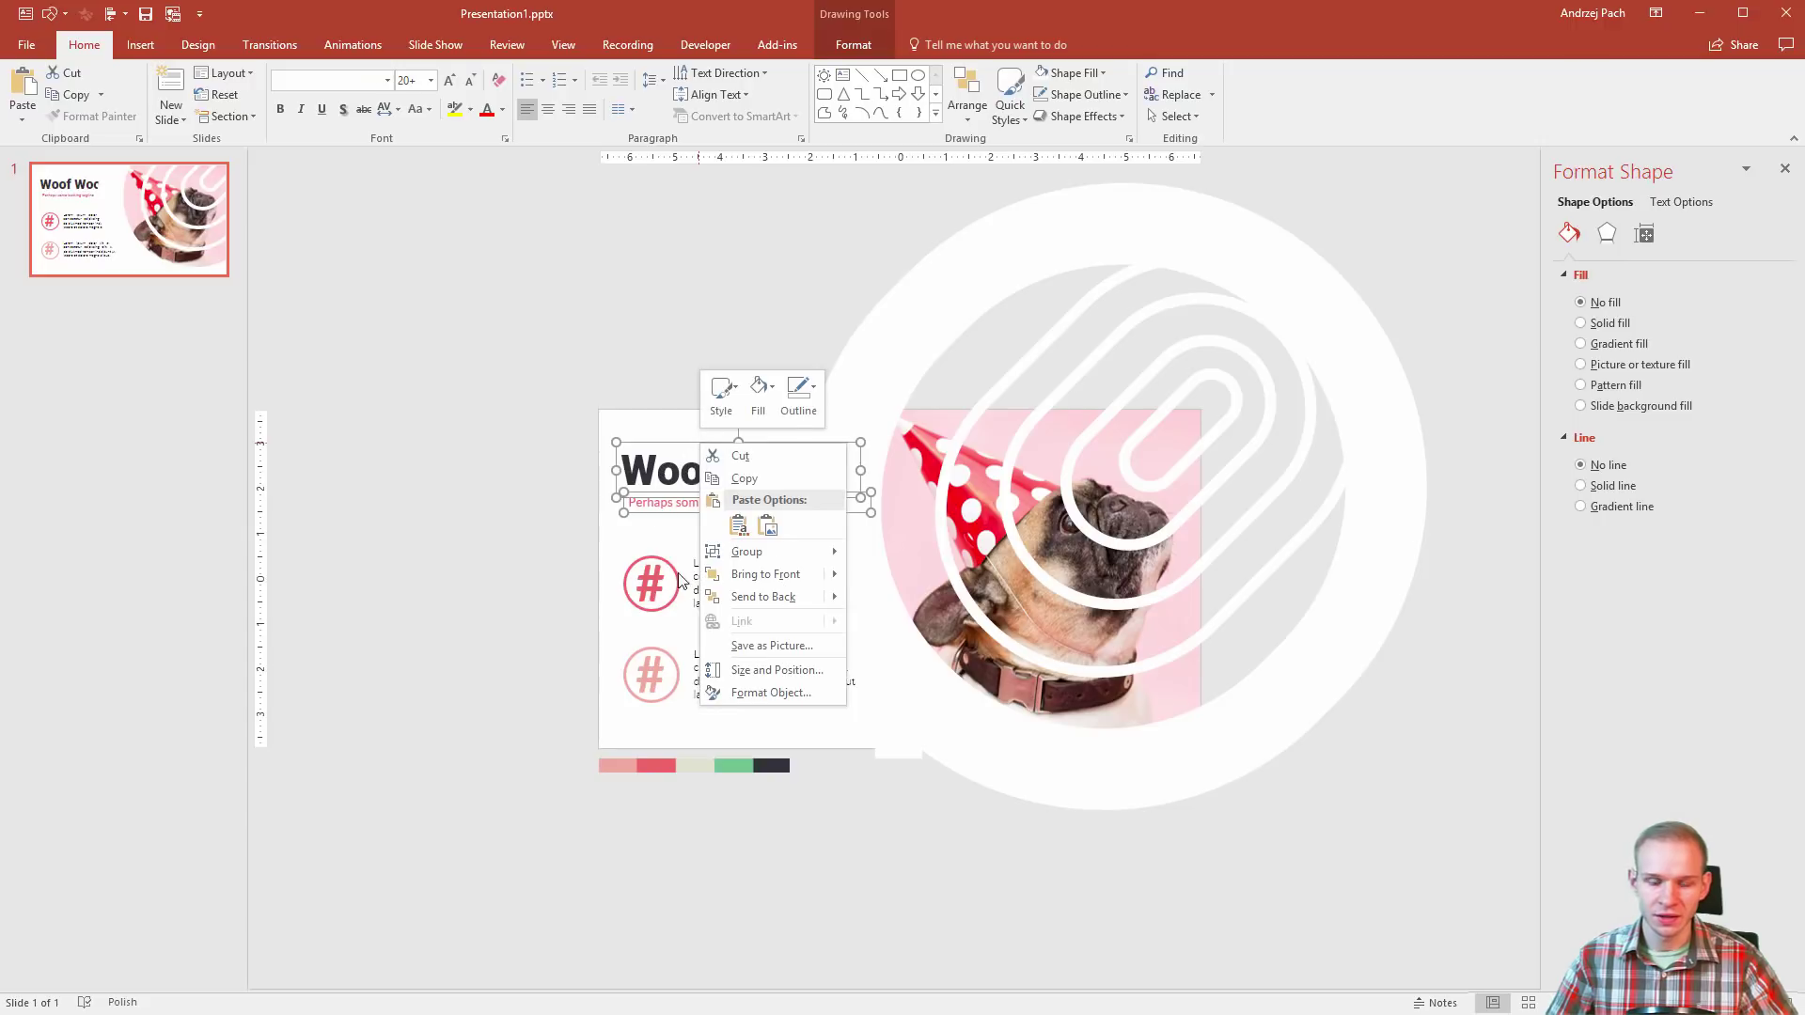
{"action": "left_click", "coordinate": [772, 575]}
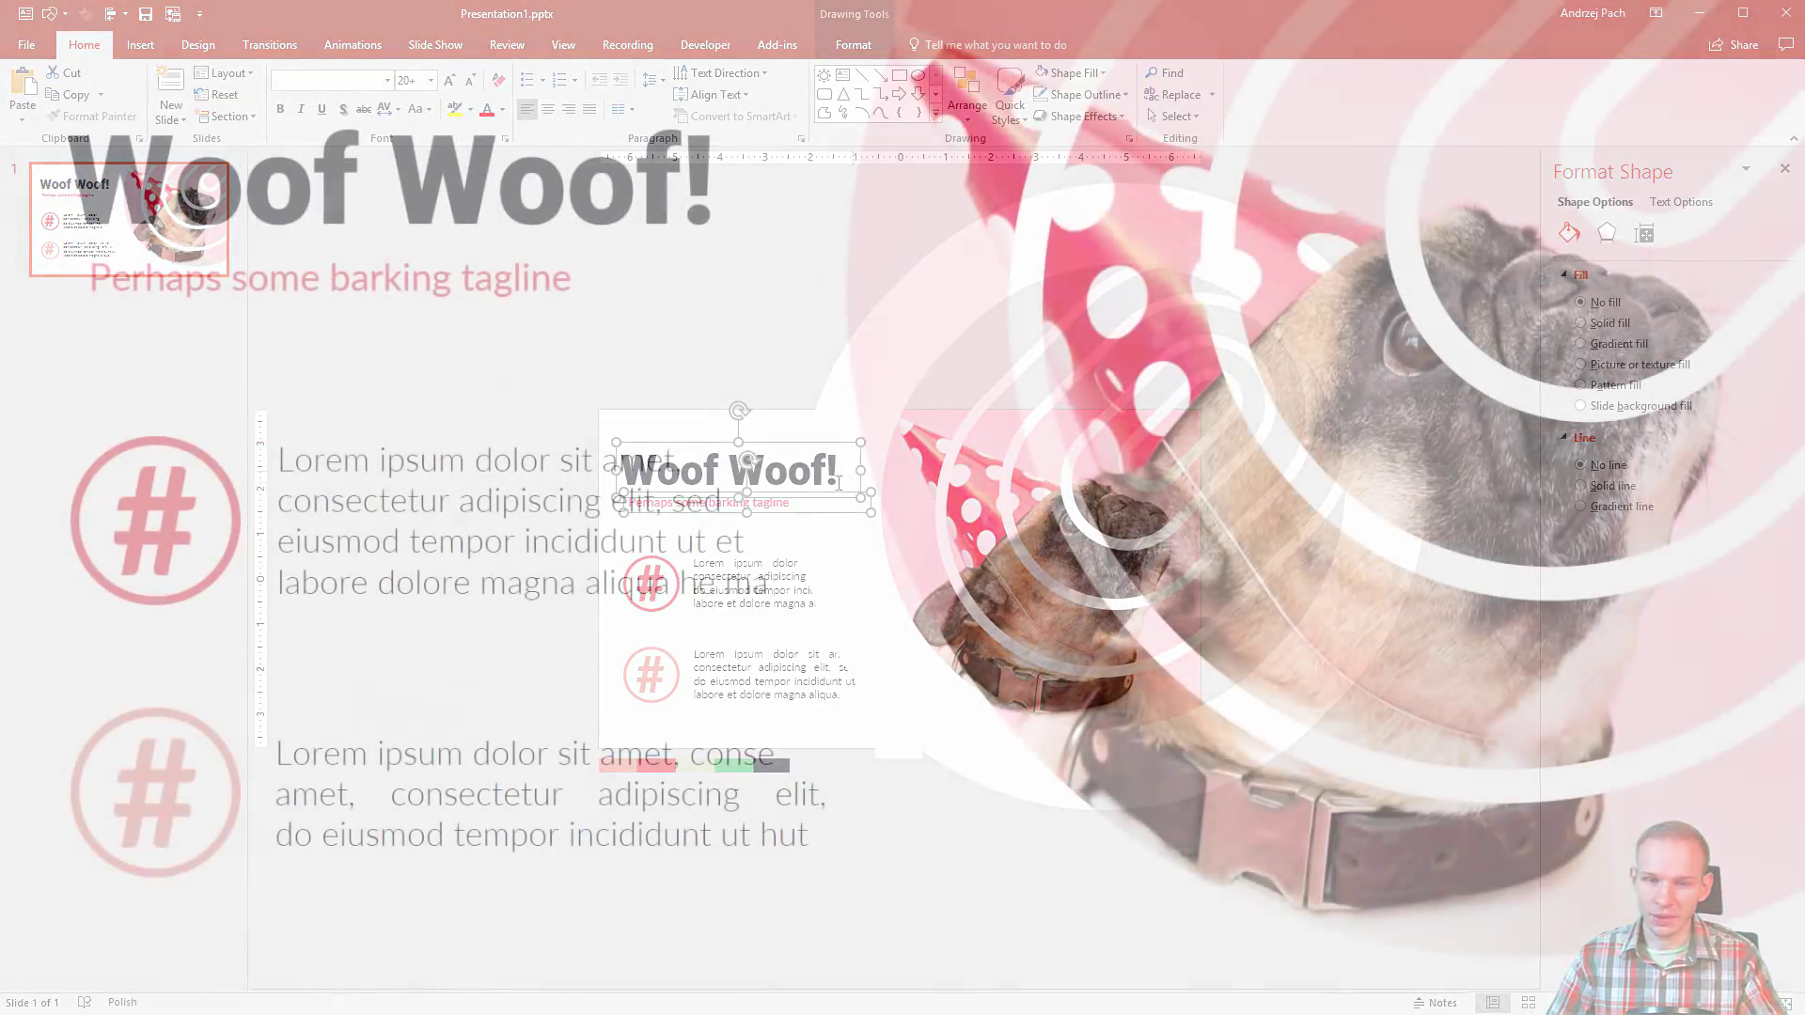